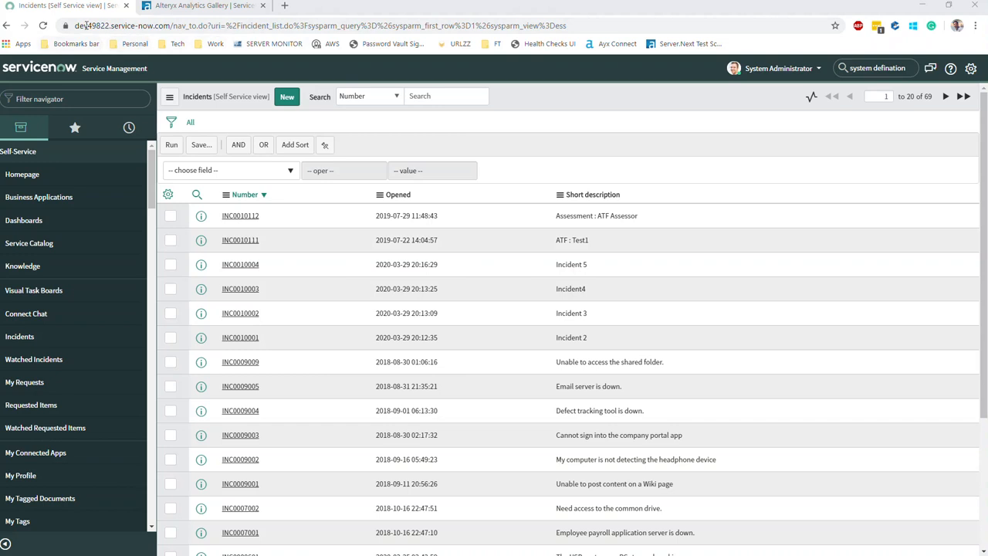
left_click(76, 25)
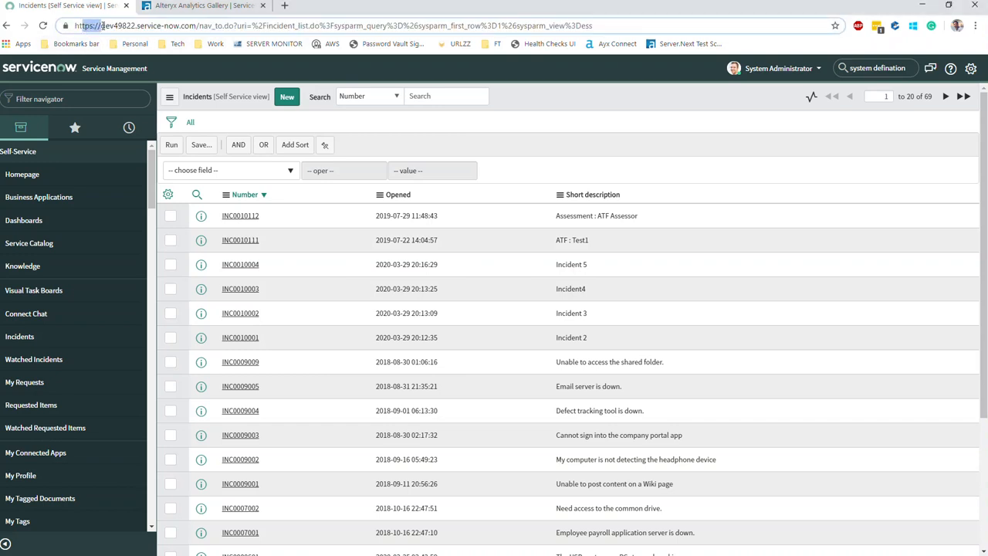
left_click_drag(101, 25, 137, 25)
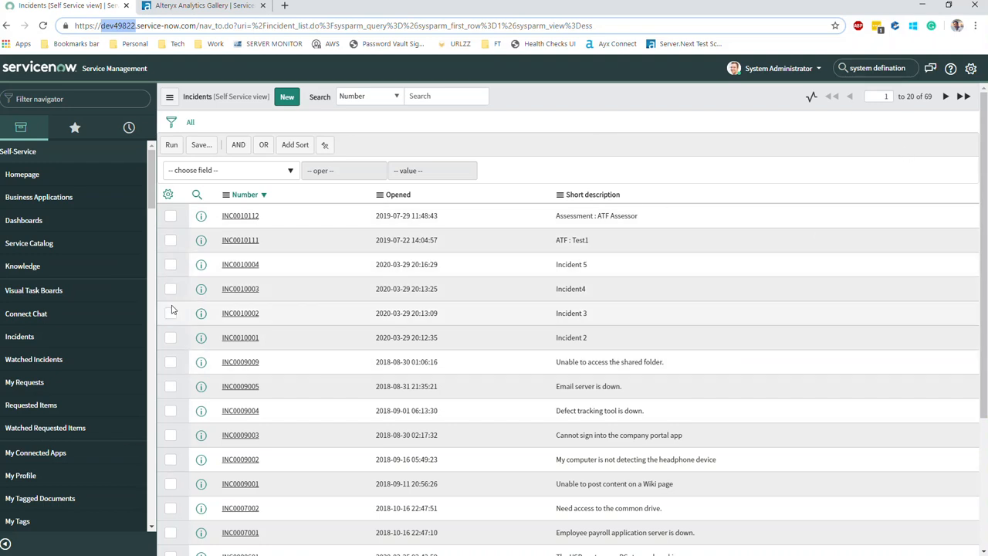
scroll(83, 452, "down", 1)
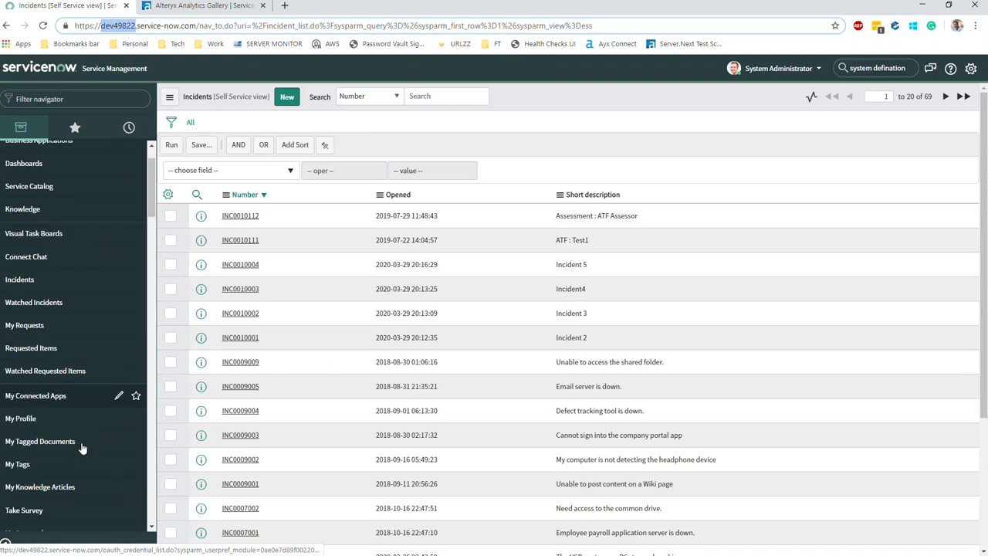
scroll(83, 440, "down", 2)
scroll(90, 374, "up", 3)
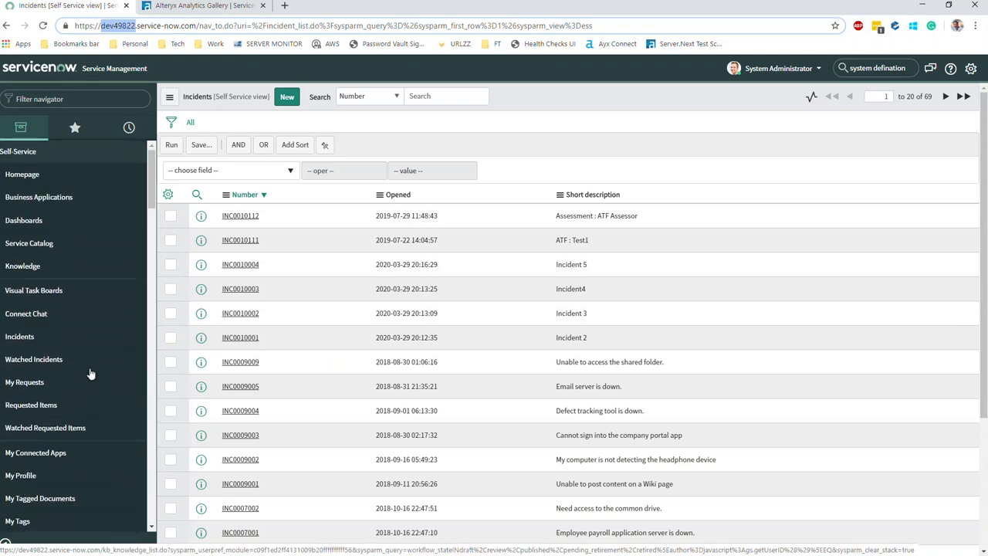
On the Alteryx Gallery page, point out the gallery web address and the Servicenow title.
left_click(204, 7)
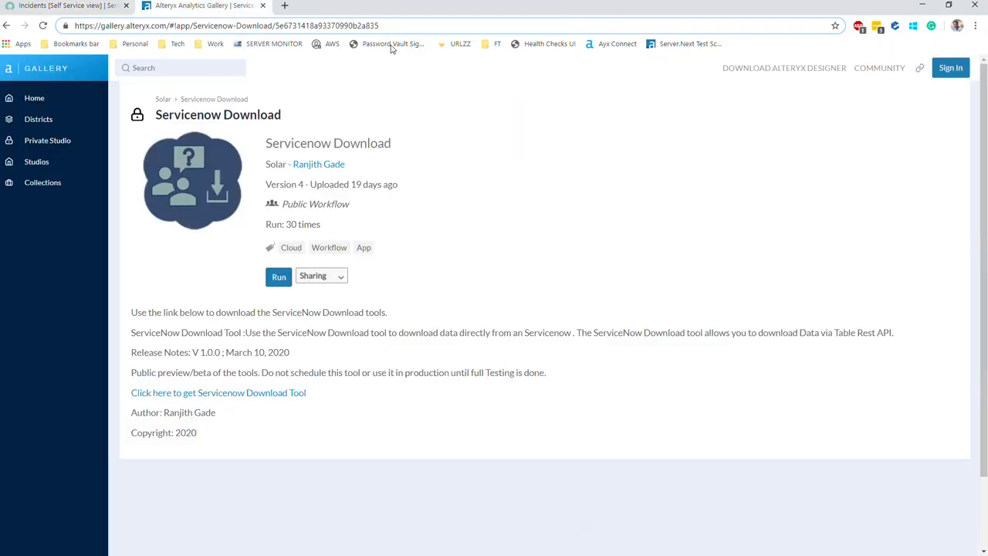
left_click_drag(100, 25, 166, 25)
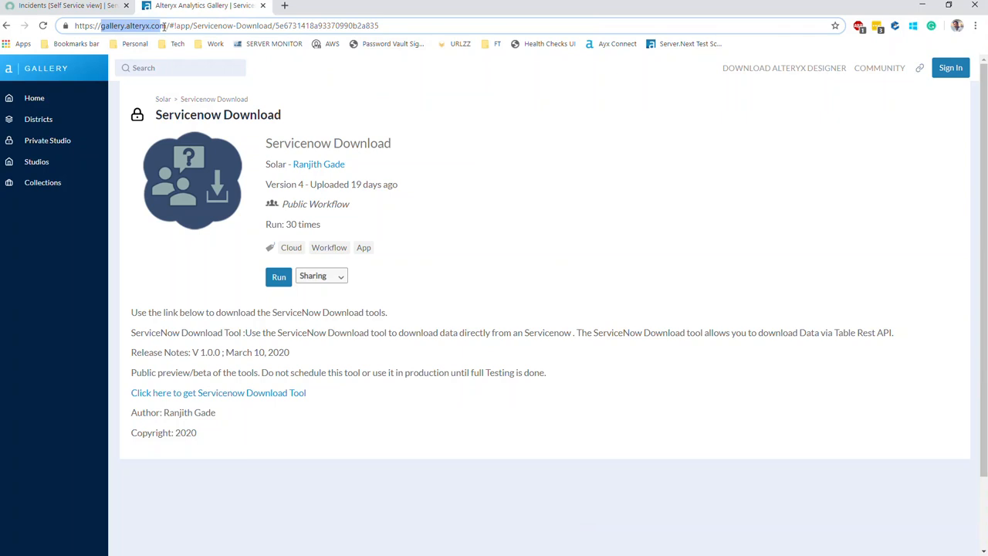
double_click(287, 144)
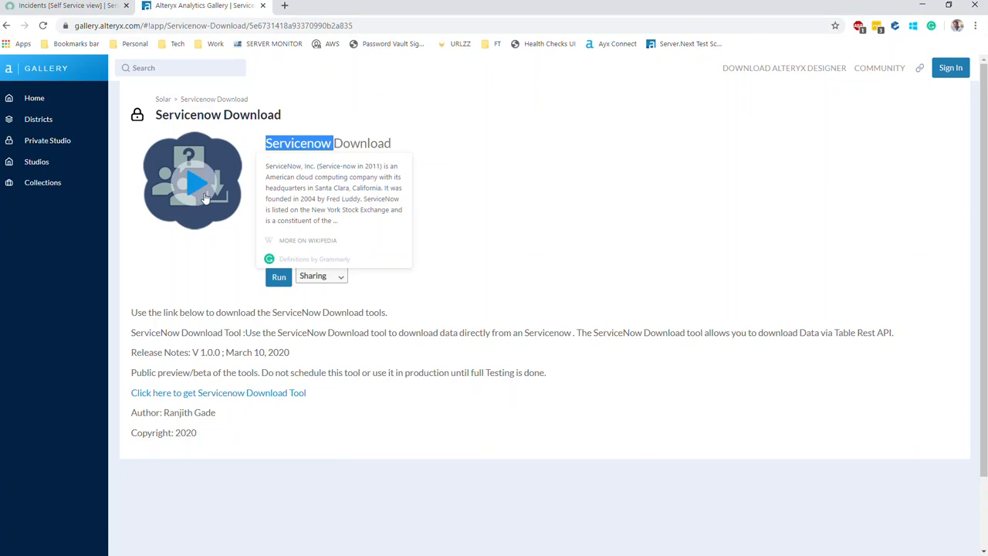
Filter the Gallery home for 'servicenow', open the Servicenow Download app, then bring up the slide.
left_click(33, 98)
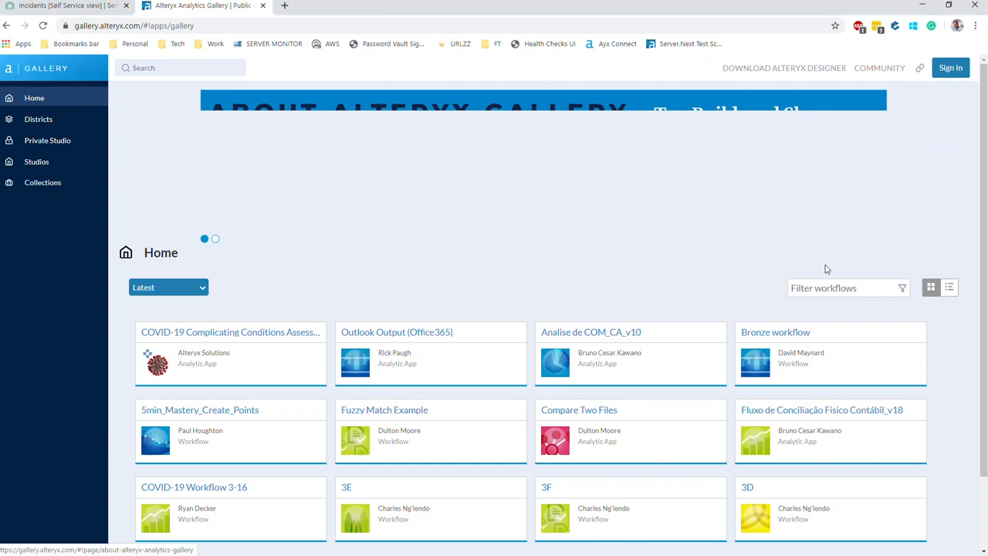
left_click(826, 288)
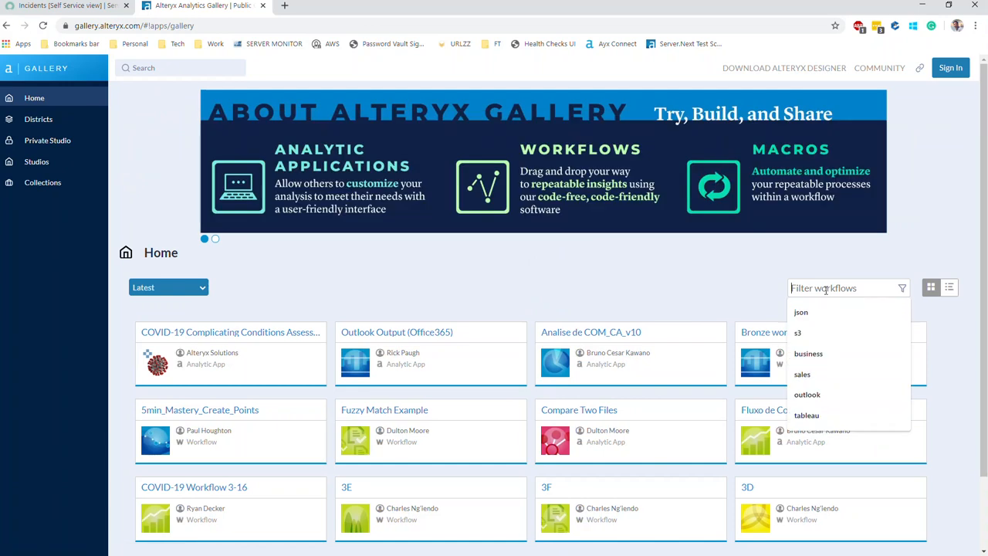
type("servi")
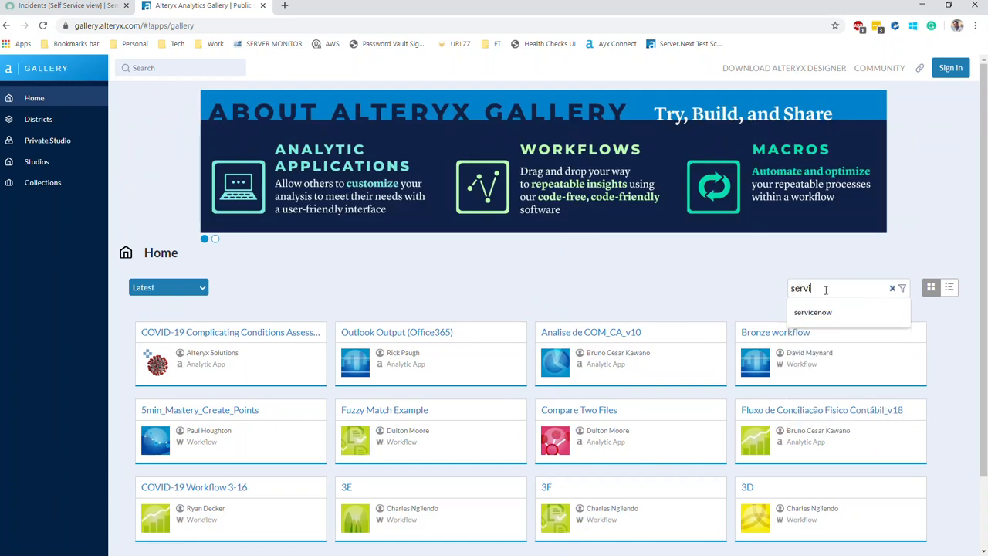
type("cenow")
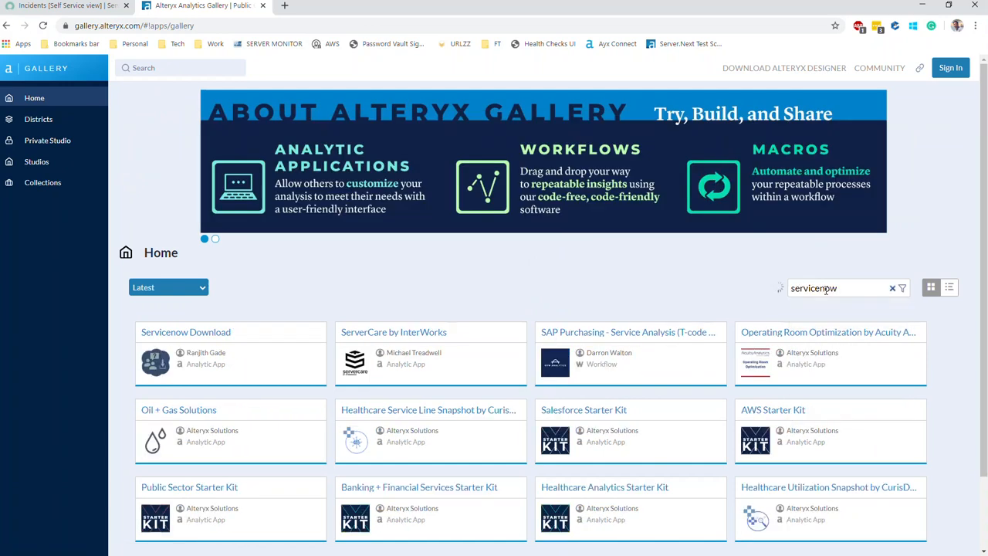
left_click(177, 335)
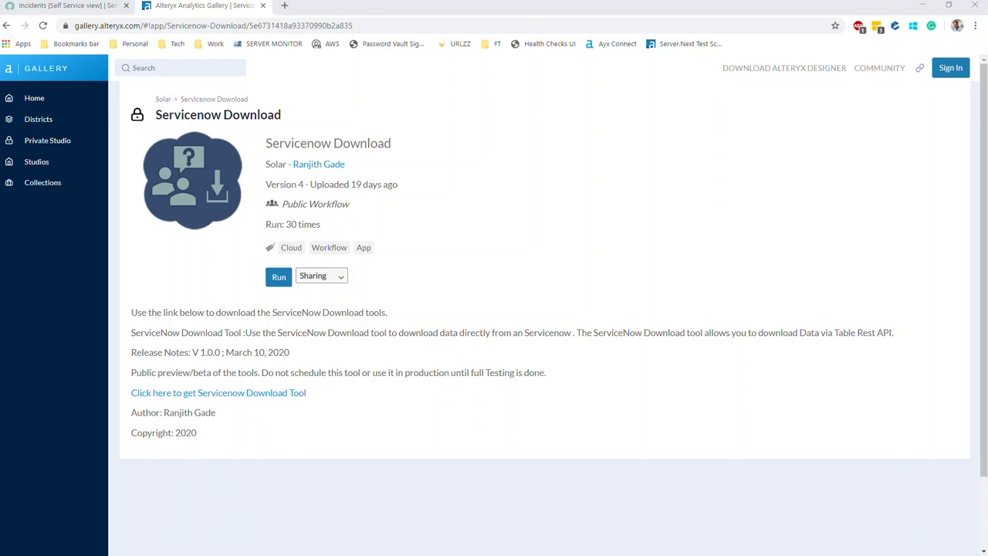
key("alt+Tab")
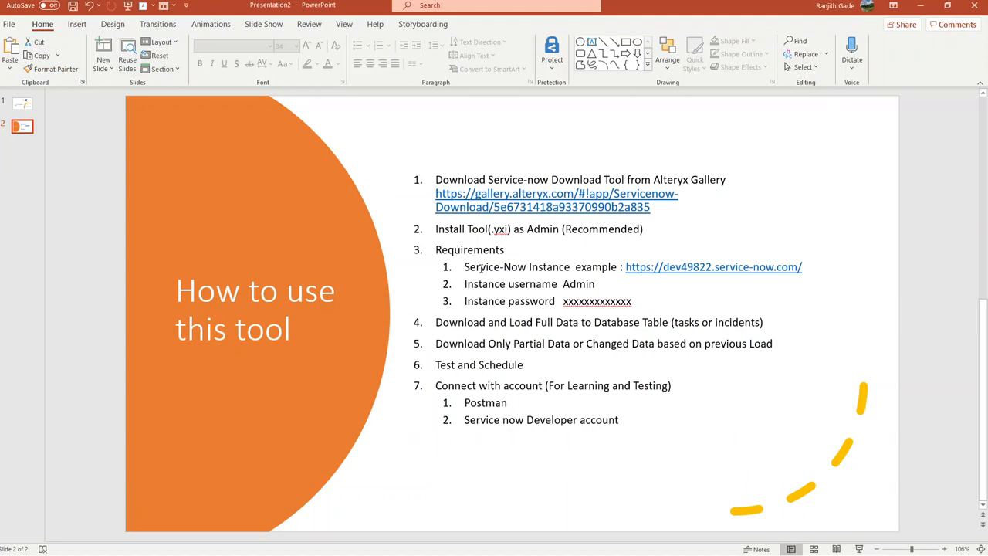
Highlight the slide's Service-Now instance, username and password requirements, then deselect the text box.
left_click_drag(528, 267, 463, 267)
left_click(487, 301)
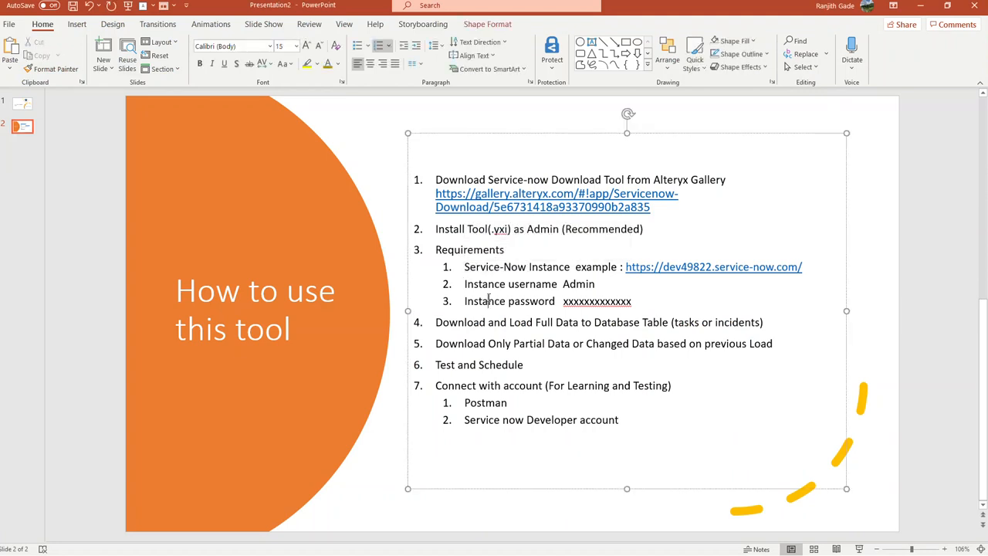
double_click(482, 283)
triple_click(483, 301)
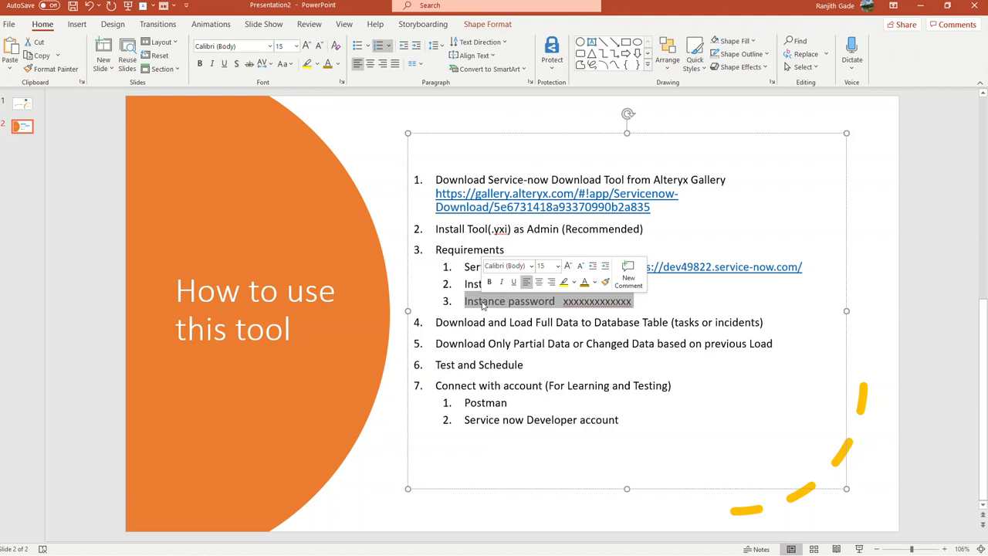
left_click(506, 322)
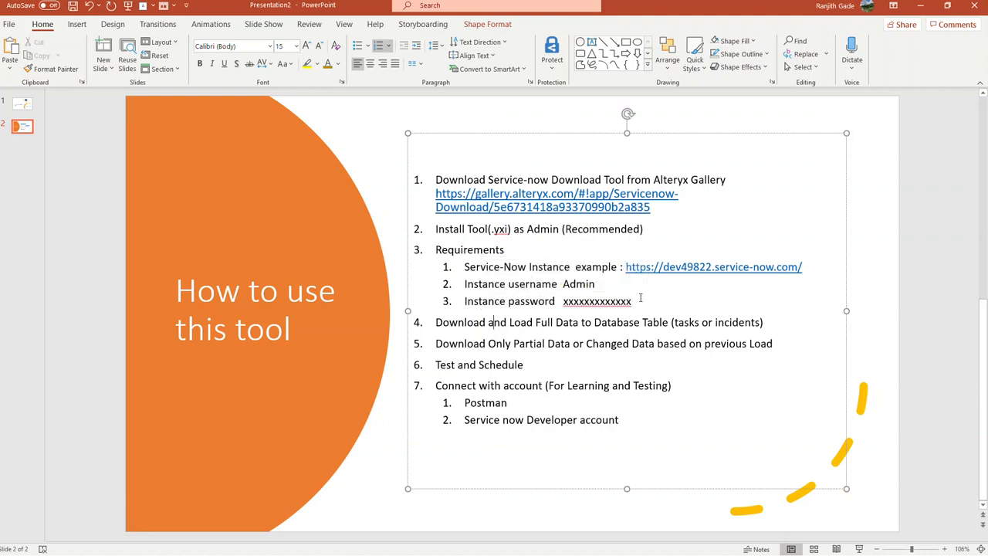
left_click_drag(640, 298, 436, 249)
left_click(489, 284)
left_click_drag(465, 284, 635, 302)
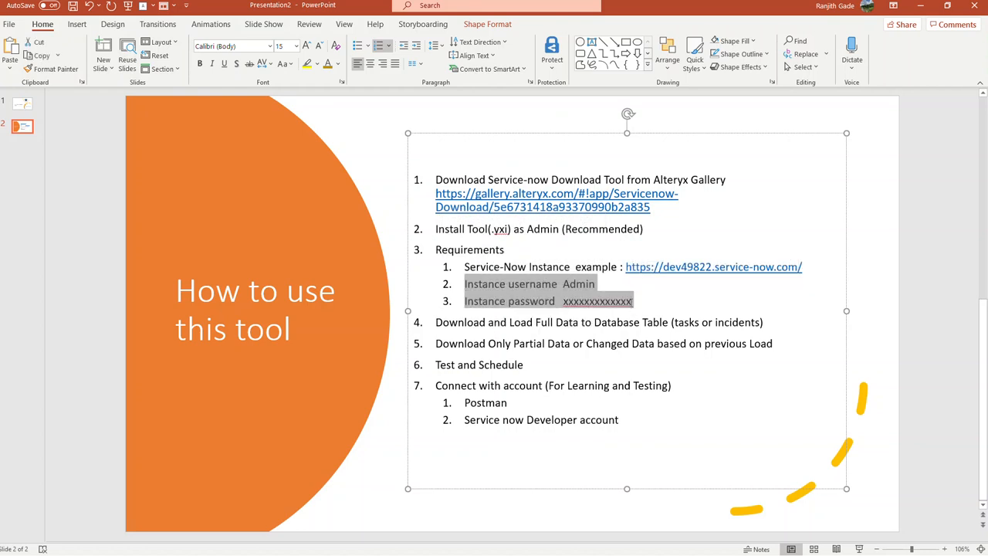
left_click(633, 302)
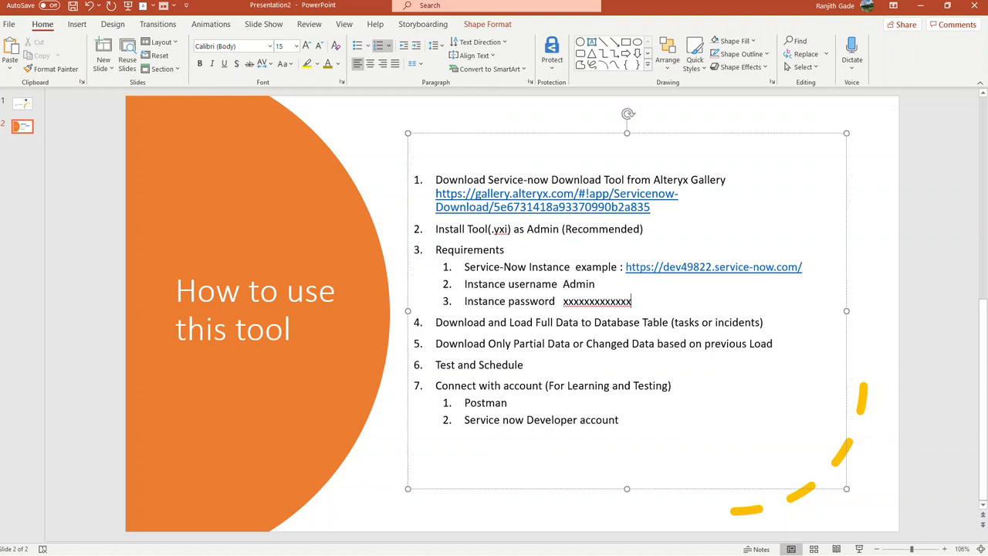
left_click(318, 324)
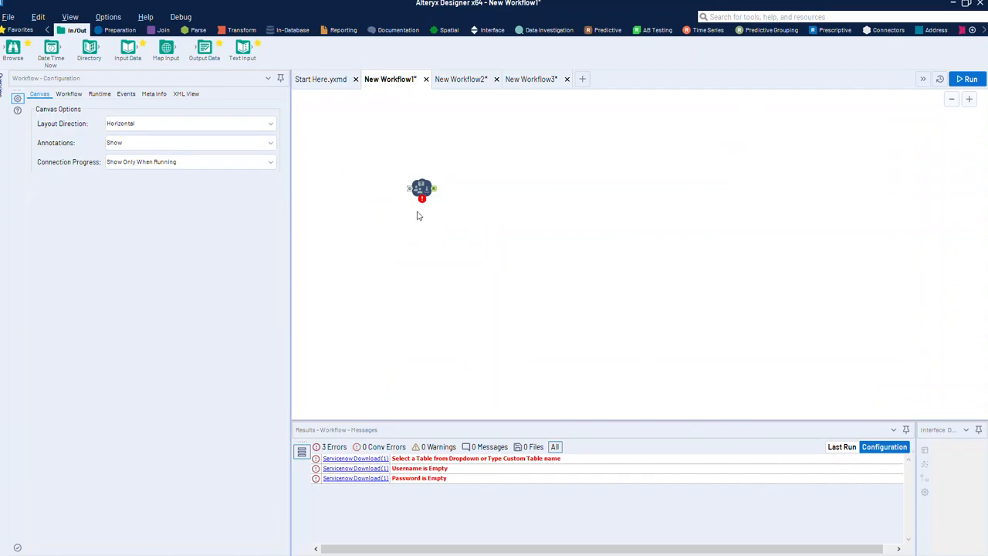
Show the Connectors palette and open the Servicenow Download tool's configuration on the canvas.
left_click(890, 31)
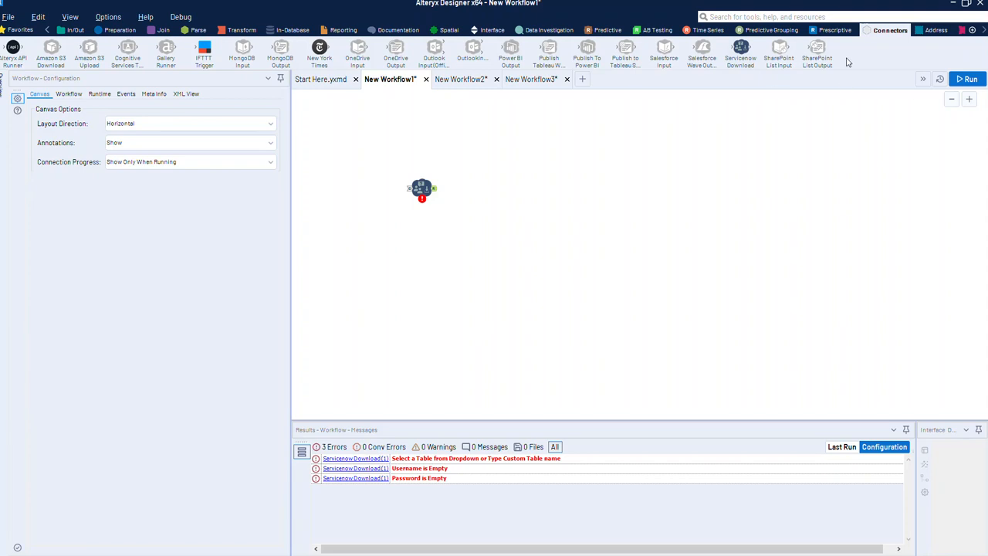
left_click(430, 197)
left_click(373, 226)
left_click(422, 188)
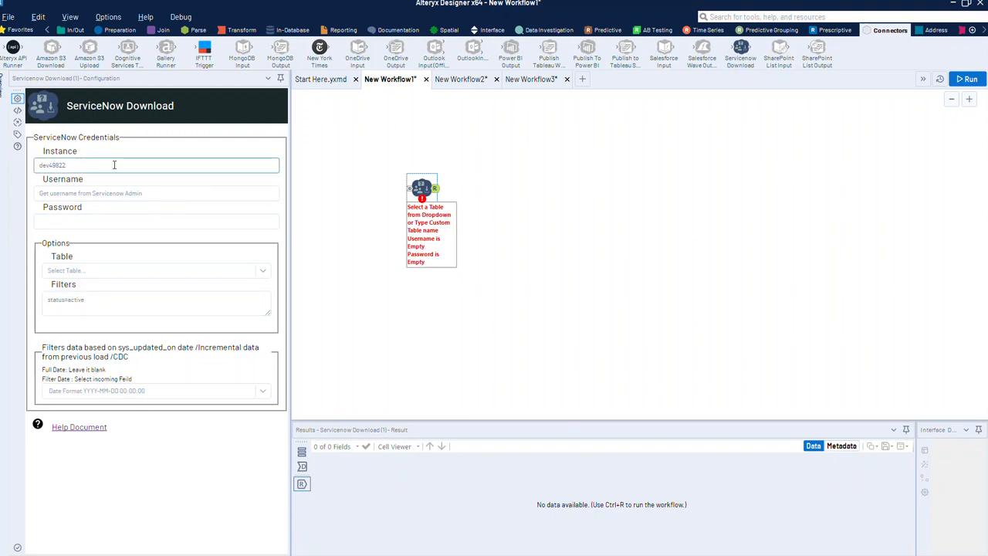
Paste the instance name, then enter the admin username and the account password.
left_click_drag(82, 165, 41, 168)
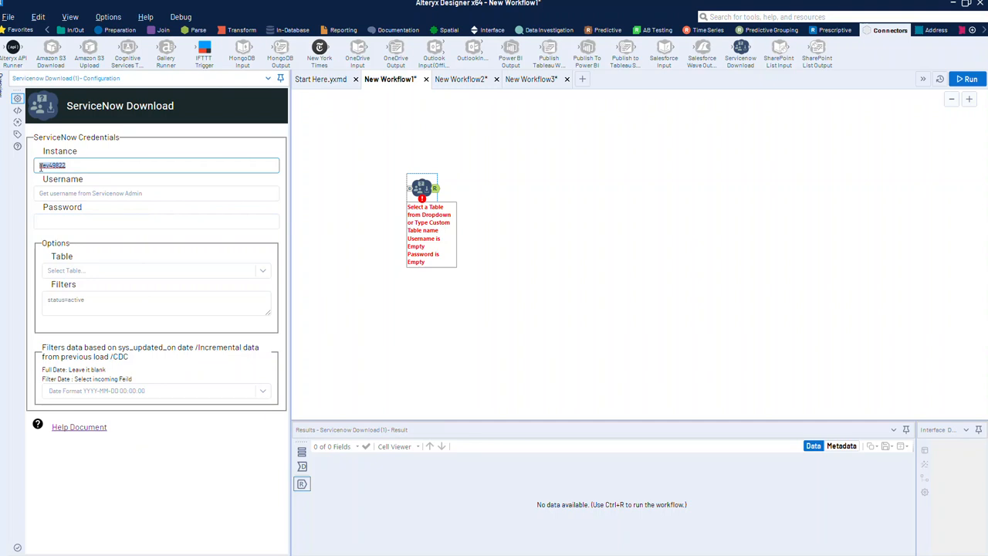
type("dev49823")
double_click(75, 167)
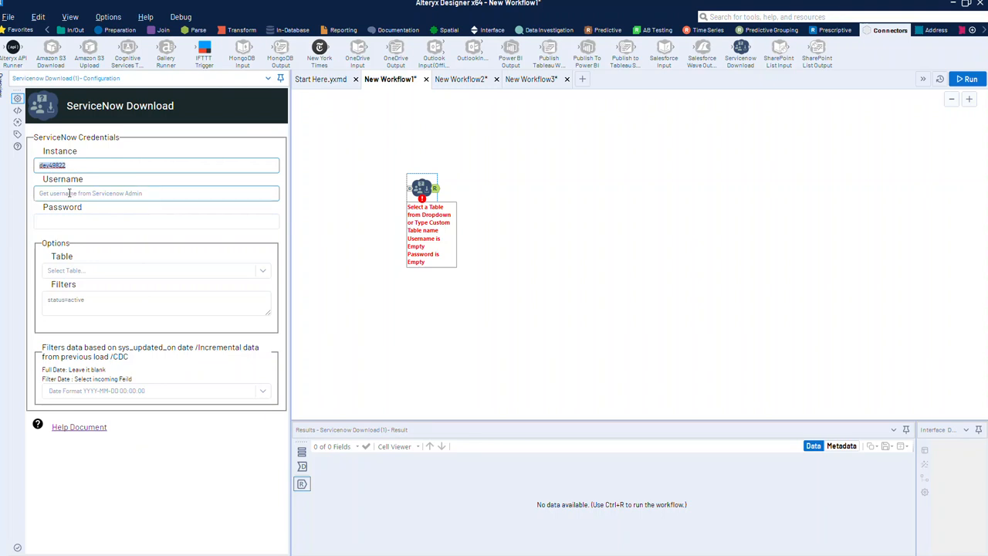
left_click(69, 193)
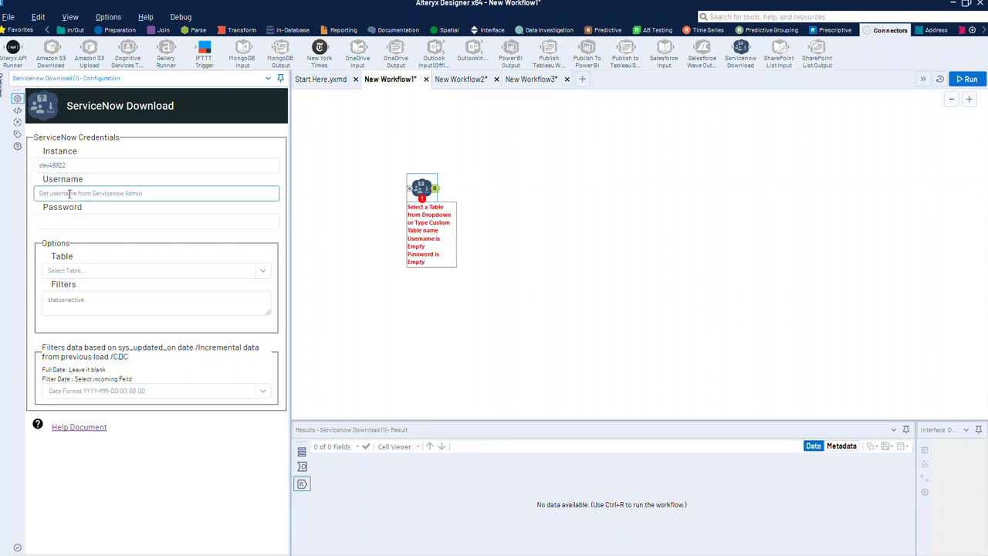
type("admin")
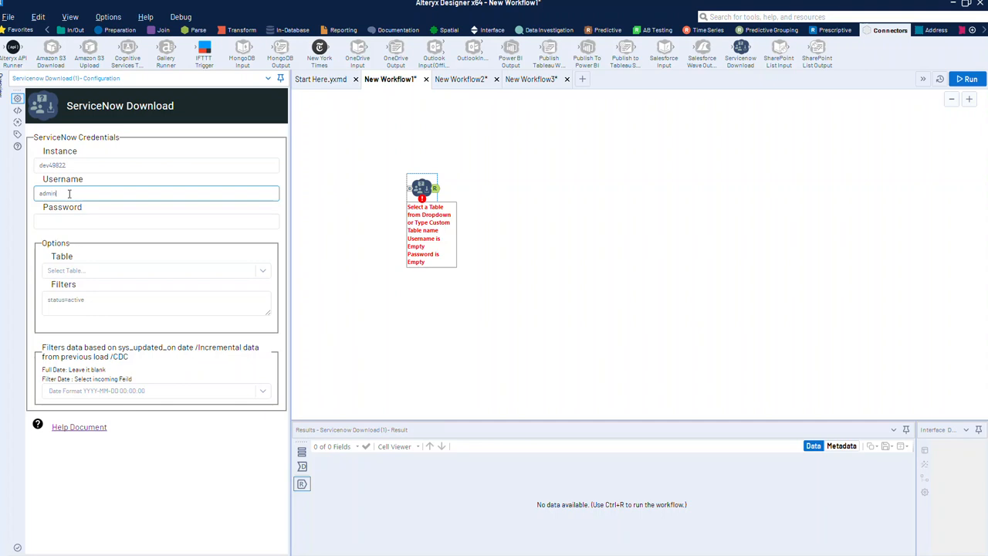
left_click(84, 222)
type("*********")
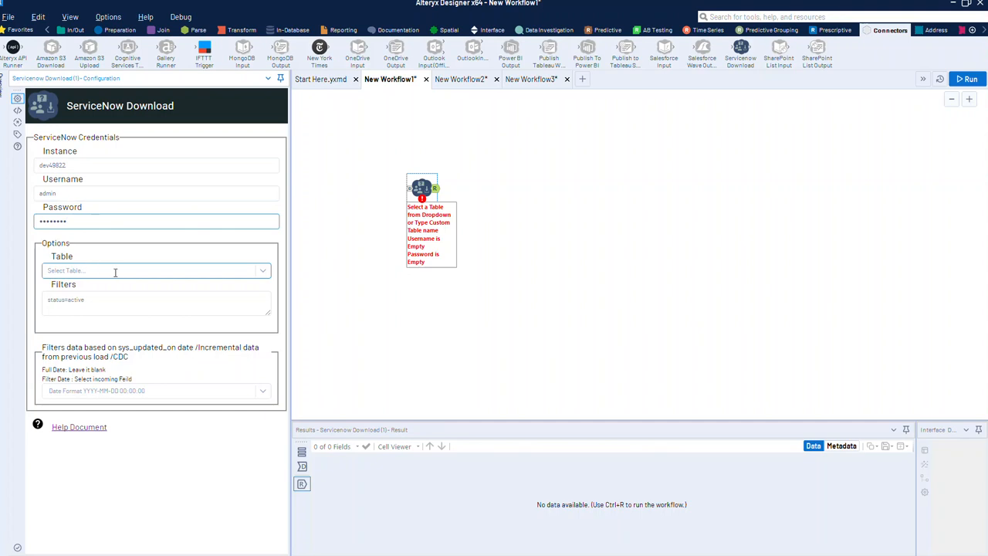
Pick the incident table from the ServiceNow tables list.
left_click(208, 272)
type("inc")
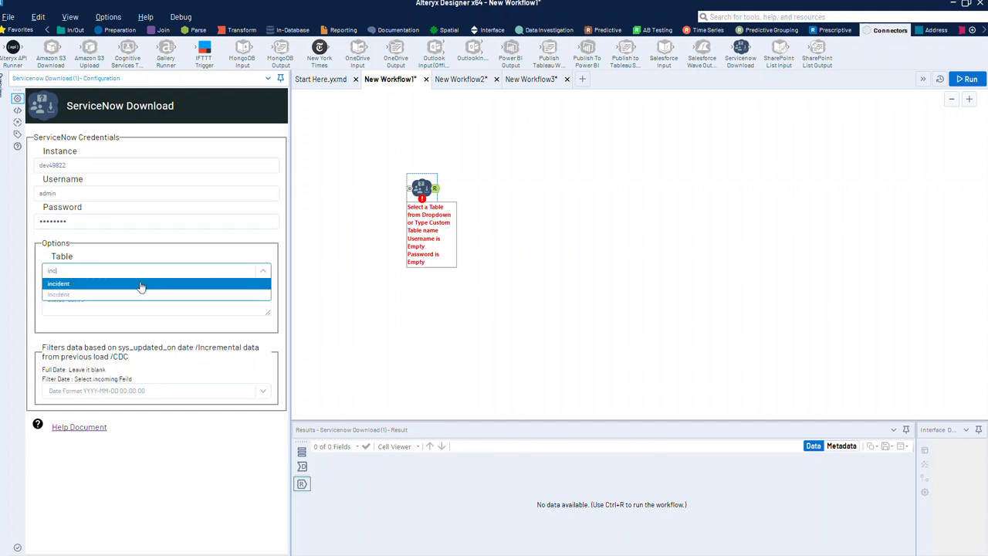
left_click(101, 284)
left_click(75, 299)
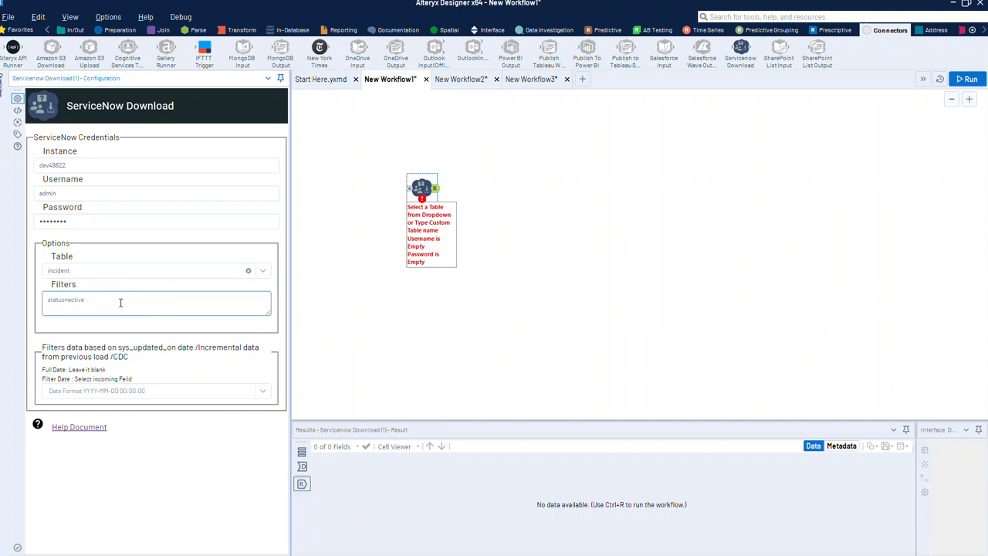
Leave the incremental date filter blank for a full load and confirm the incident table.
left_click(99, 391)
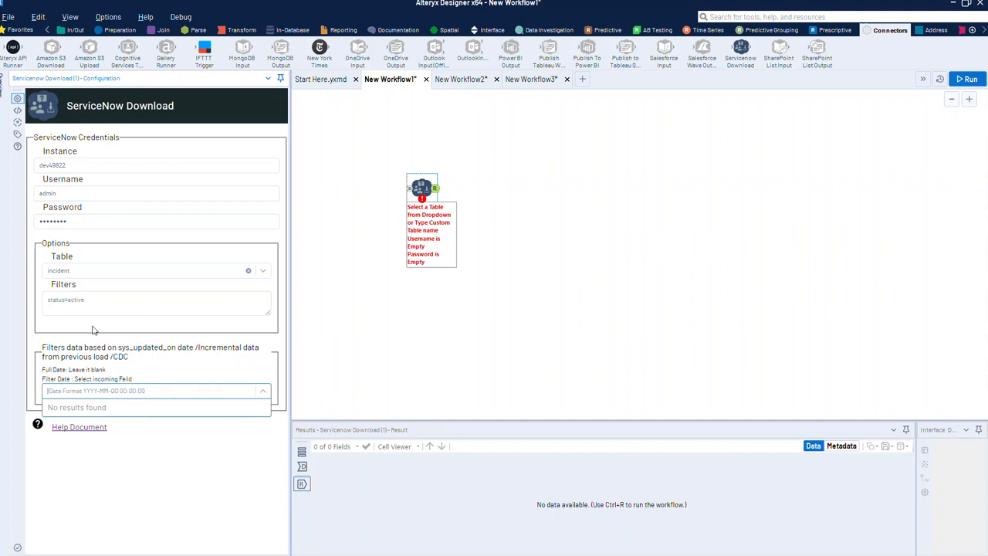
left_click(97, 270)
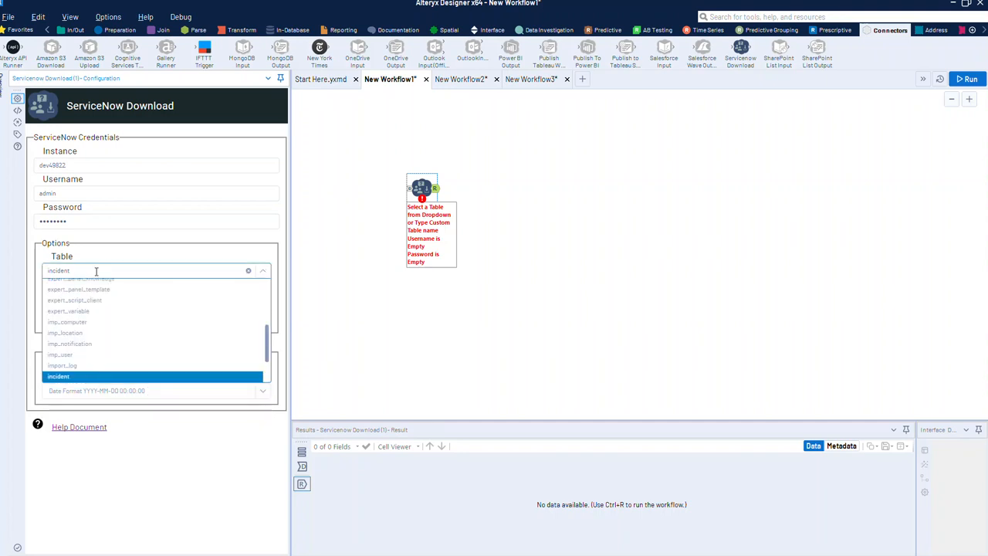
left_click(147, 258)
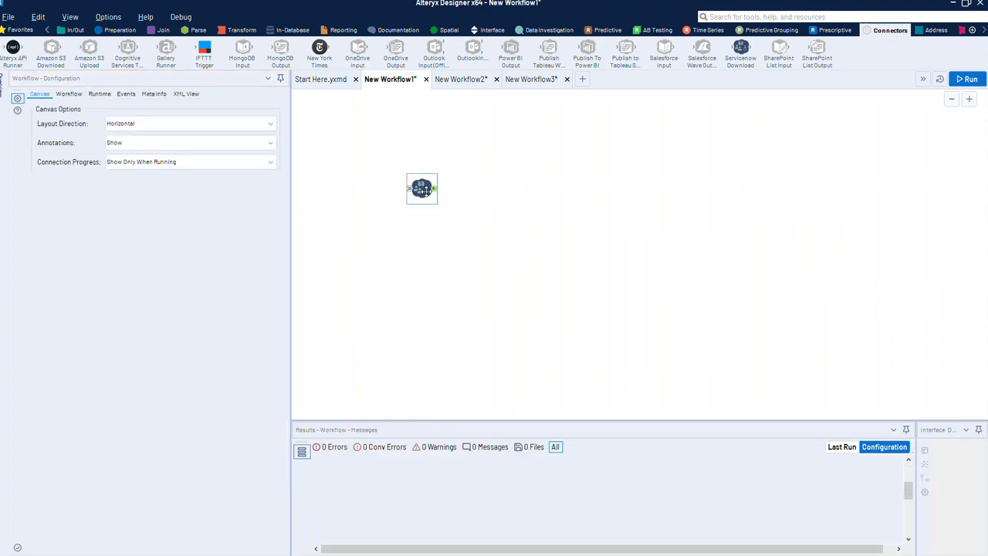
Run the workflow and review the 69 downloaded incident records in an enlarged Results pane.
left_click(969, 80)
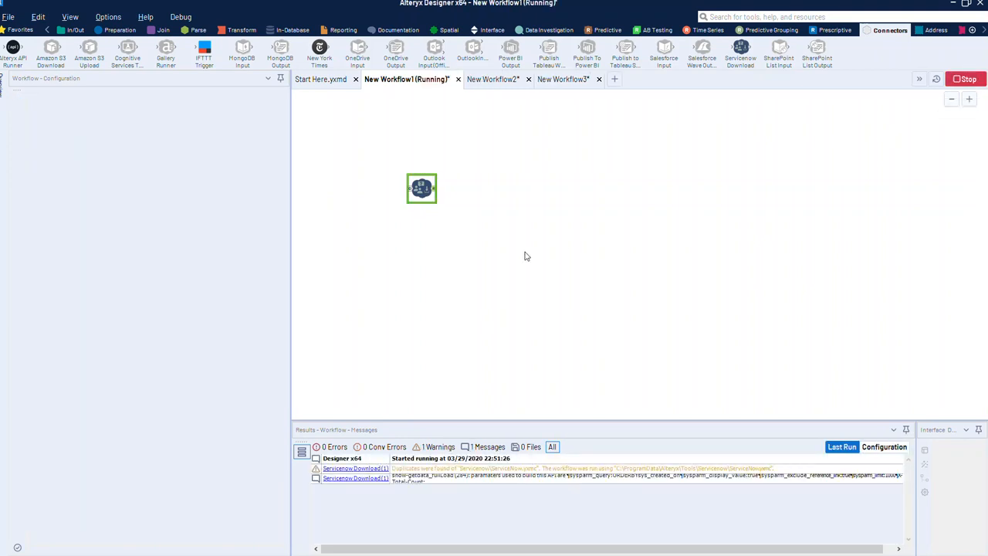
left_click(432, 191)
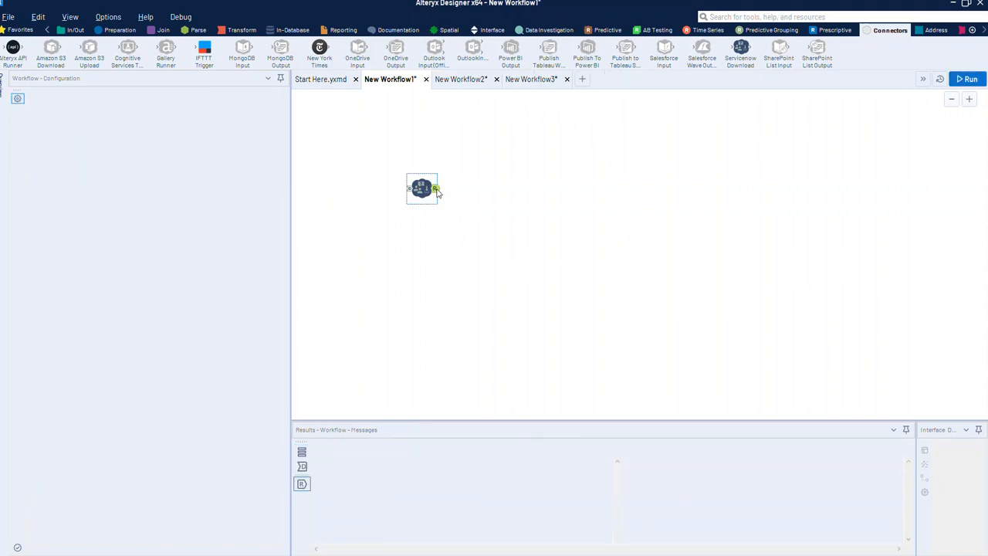
left_click_drag(462, 426, 462, 337)
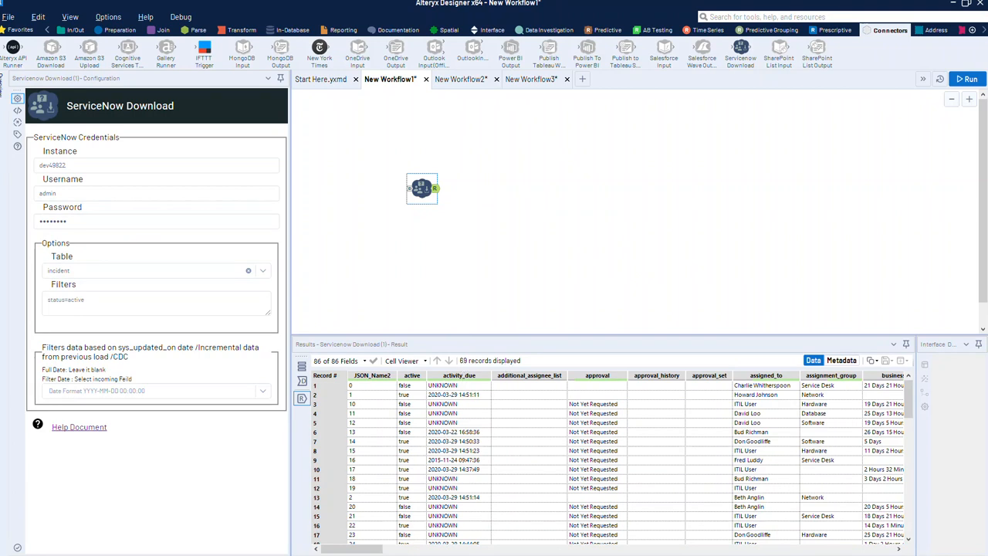
key("alt+Tab")
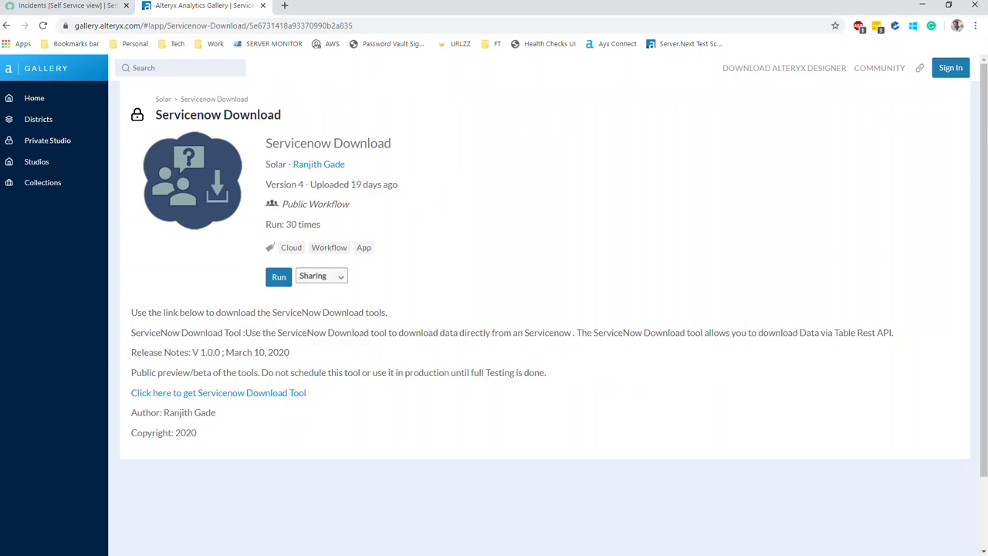
Confirm ServiceNow's Incidents list totals 69, then minimize the browser.
left_click(99, 11)
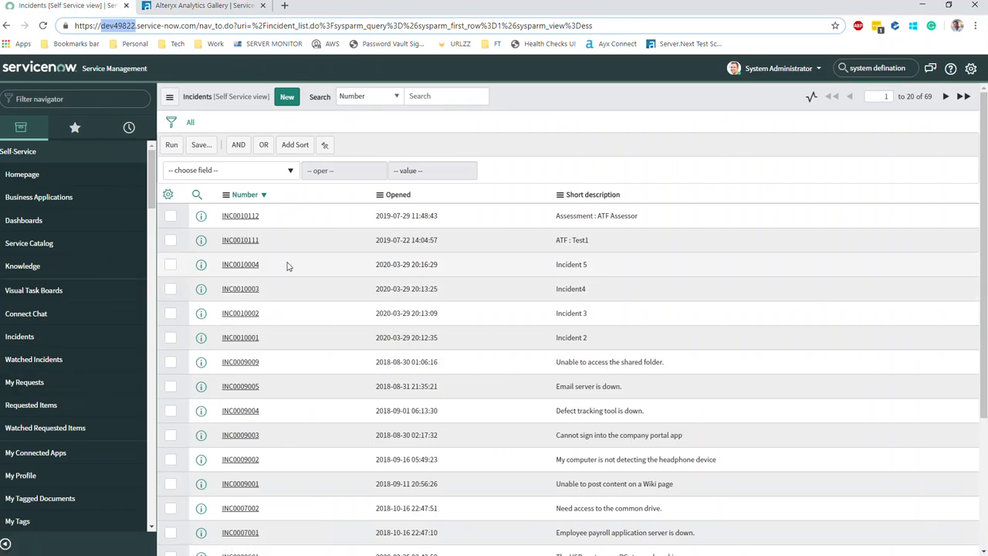
left_click(928, 95)
double_click(928, 95)
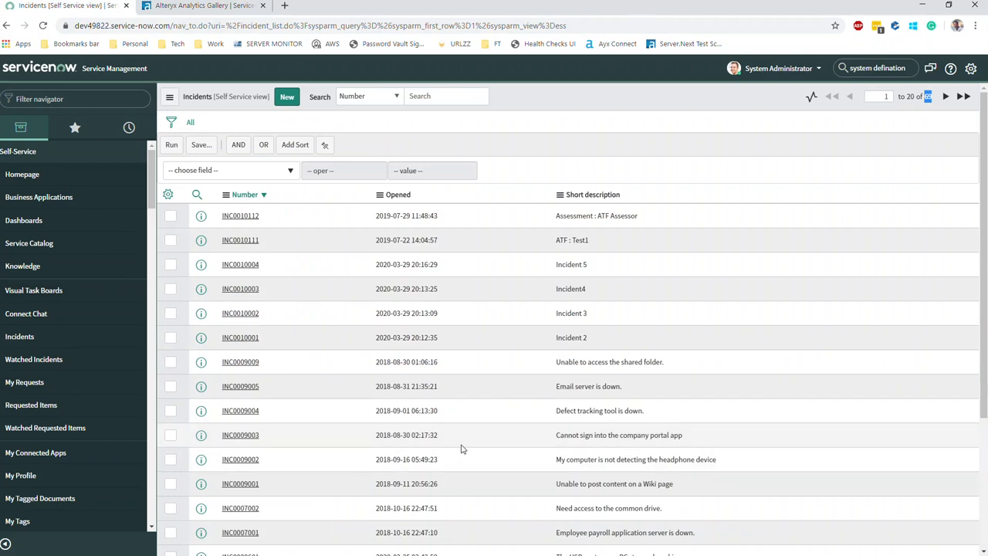
left_click(923, 7)
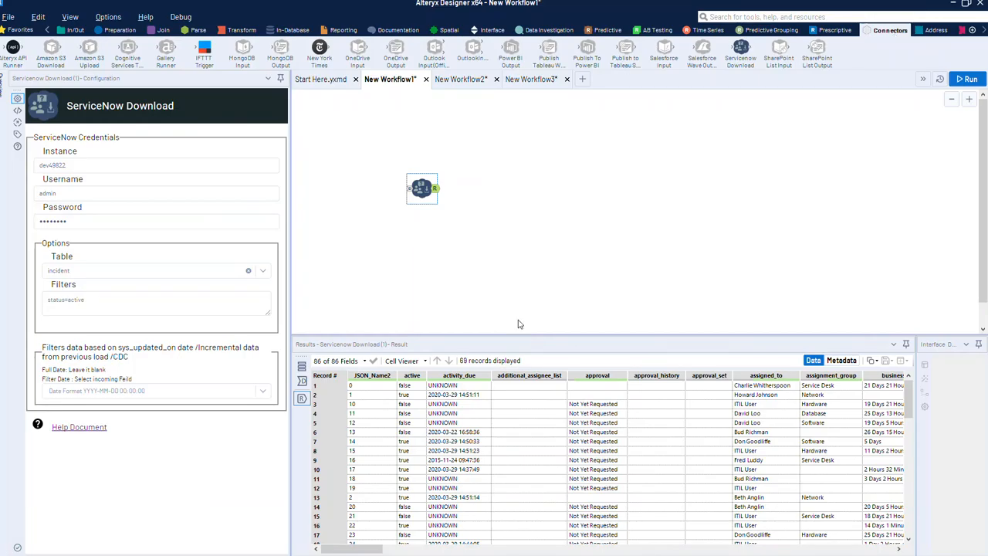
Reselect the ServiceNow Download tool, then switch to the New Workflow2 workflow.
left_click(487, 250)
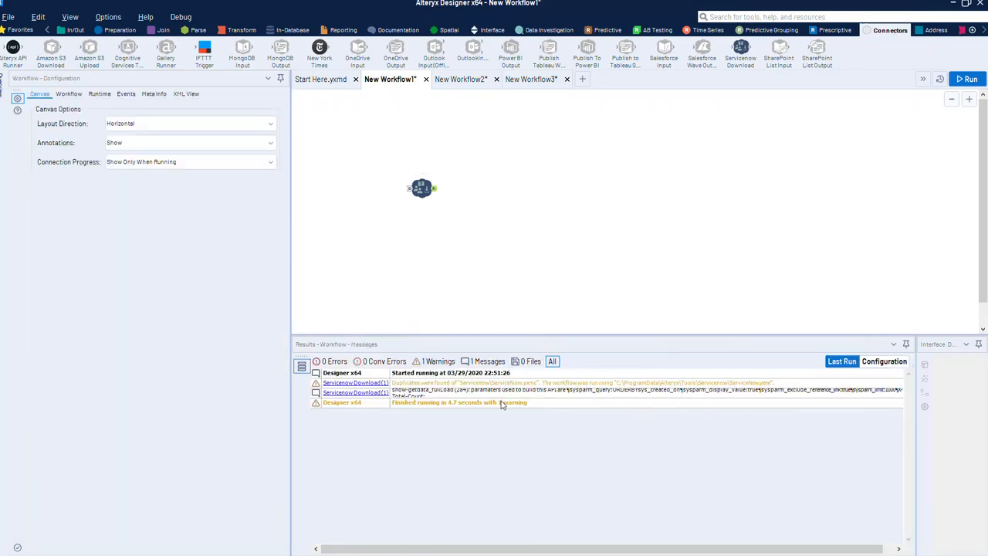
left_click(432, 189)
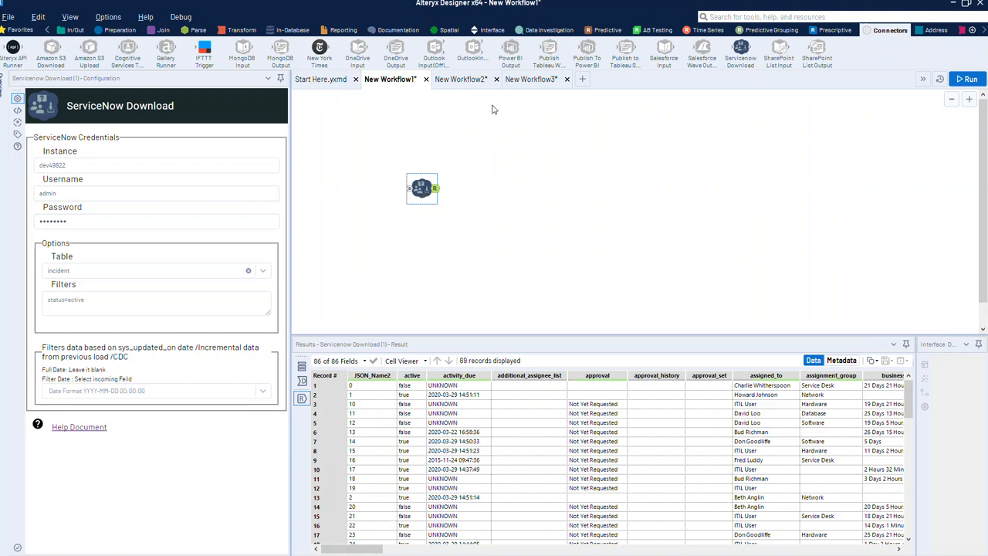
left_click(466, 81)
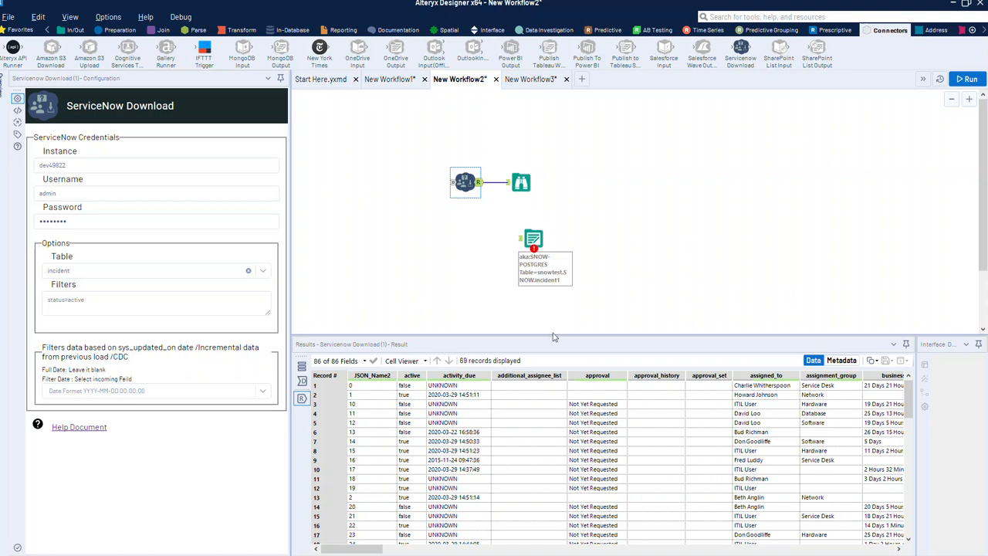
Connect ServiceNow Download to the Output Data tool and check its snowtest.SNOW.incident1 target.
left_click_drag(479, 183, 525, 241)
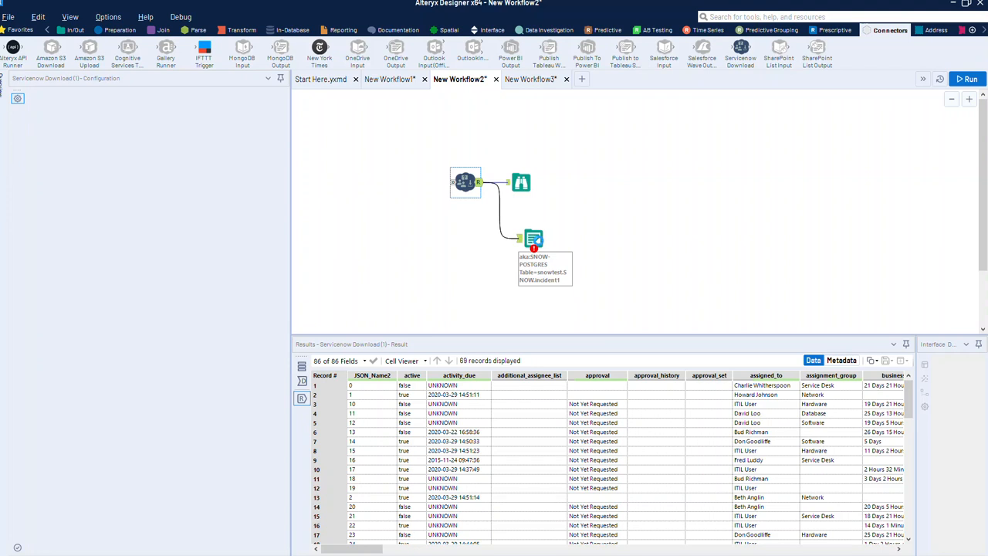
left_click(539, 241)
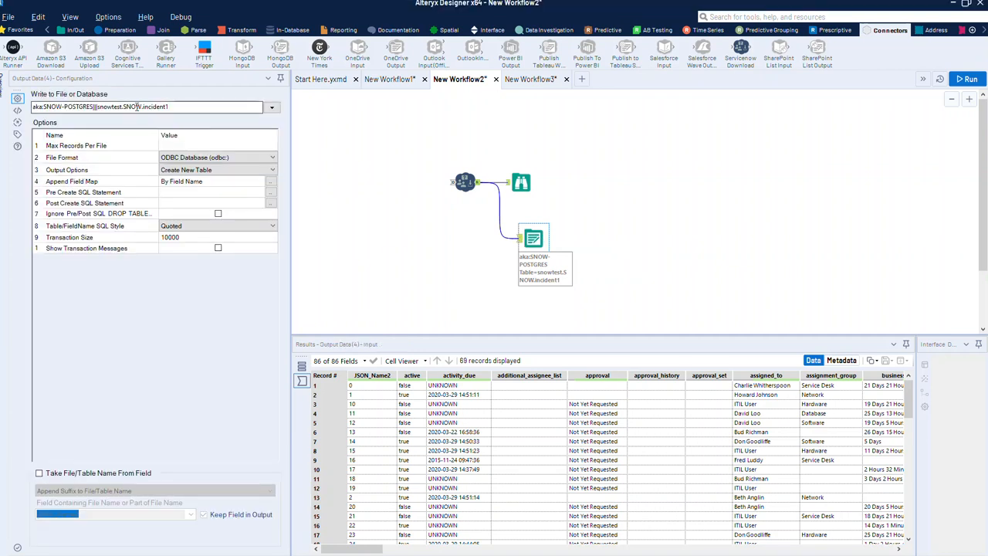
left_click_drag(97, 107, 122, 107)
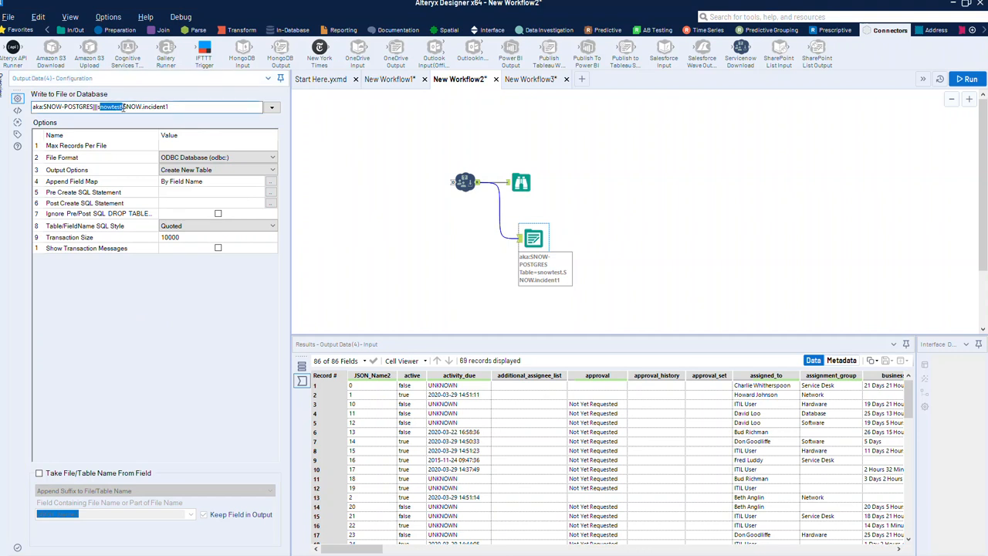
left_click(123, 107)
double_click(132, 106)
left_click(157, 106)
Run the workflow, then inspect the remote session's Output Data target snowtest.SNOW.incident1.
left_click(970, 80)
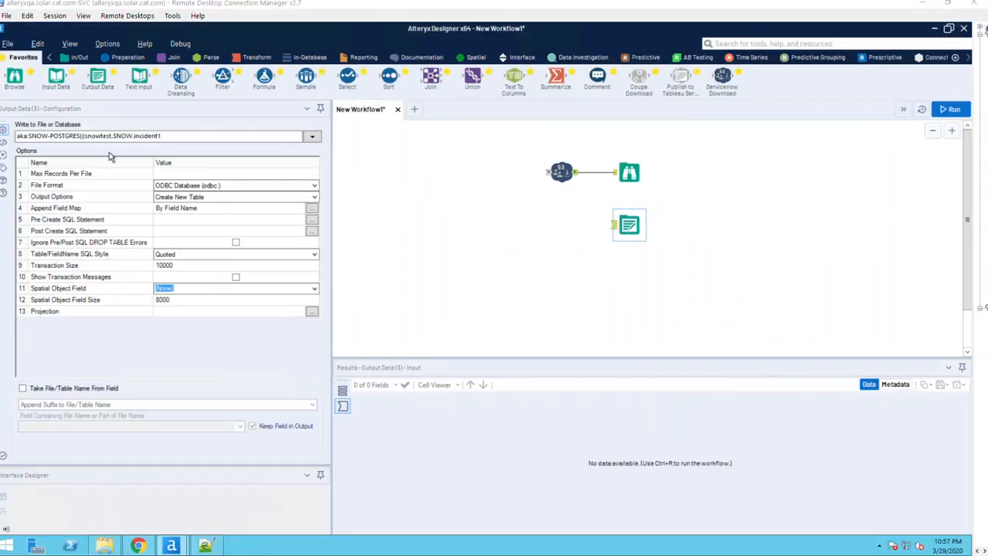
left_click(171, 135)
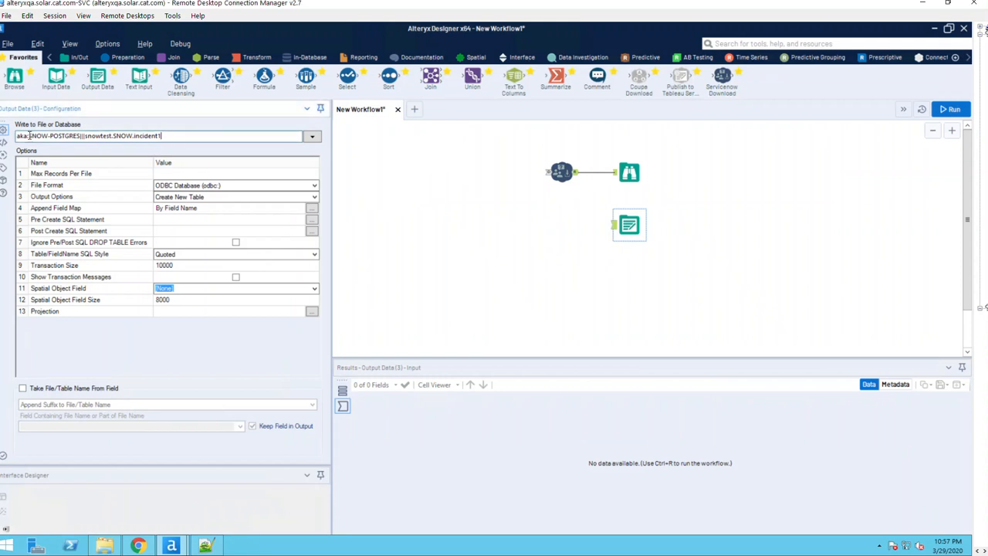
Wire ServiceNow Download into the snowtest.SNOW.incident1 output and run the workflow.
double_click(104, 136)
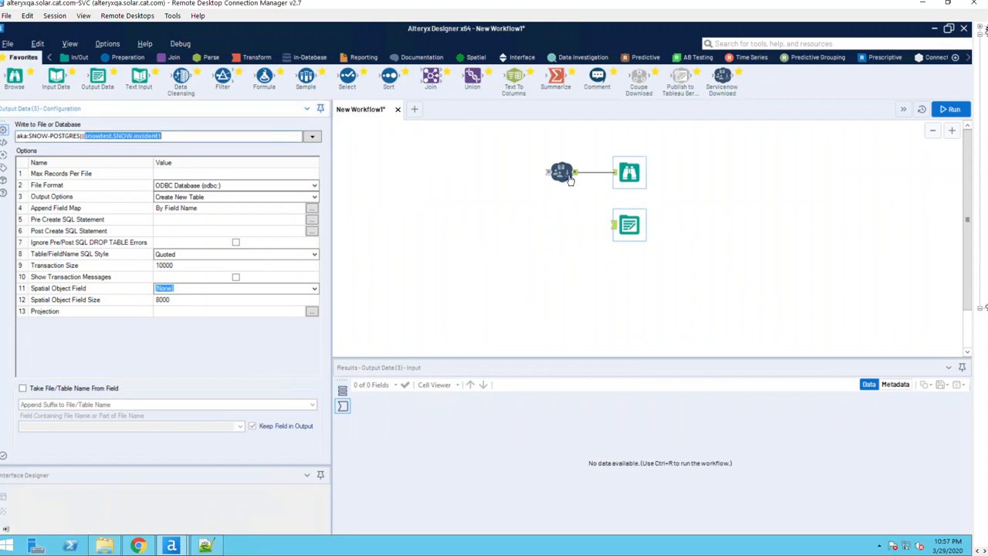
left_click_drag(612, 224, 576, 171)
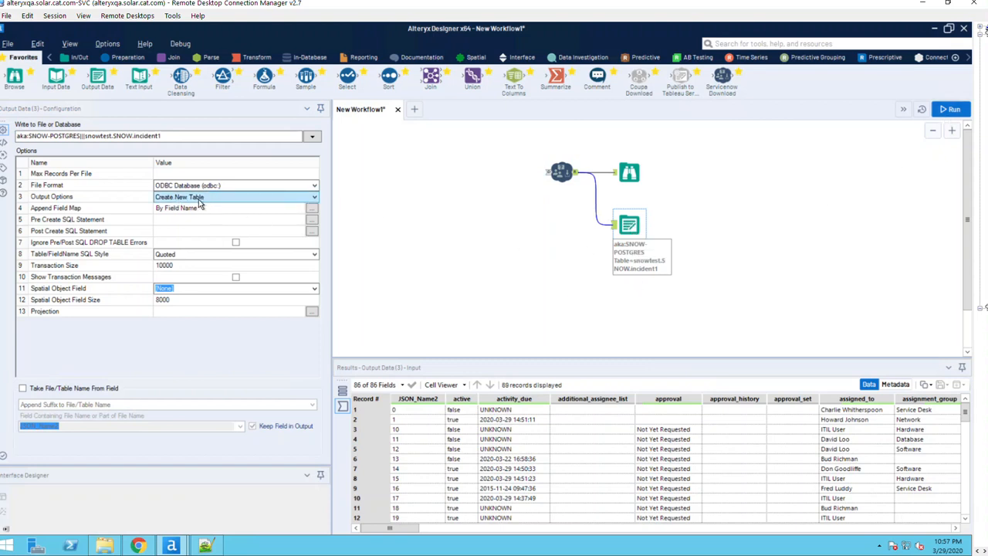
left_click(950, 109)
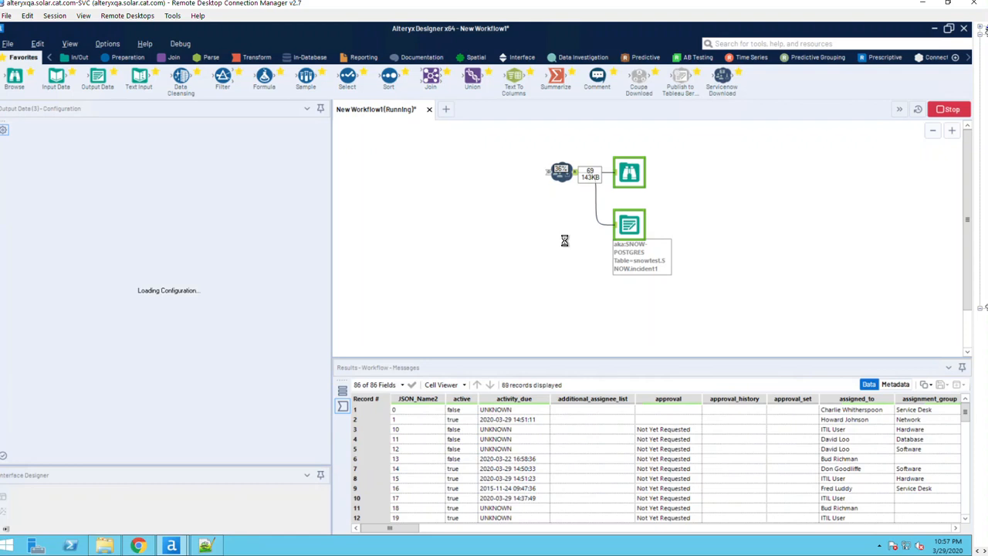
Review the 69 loaded records on Output Data, then select the Incident1 query in DBeaver.
left_click(629, 223)
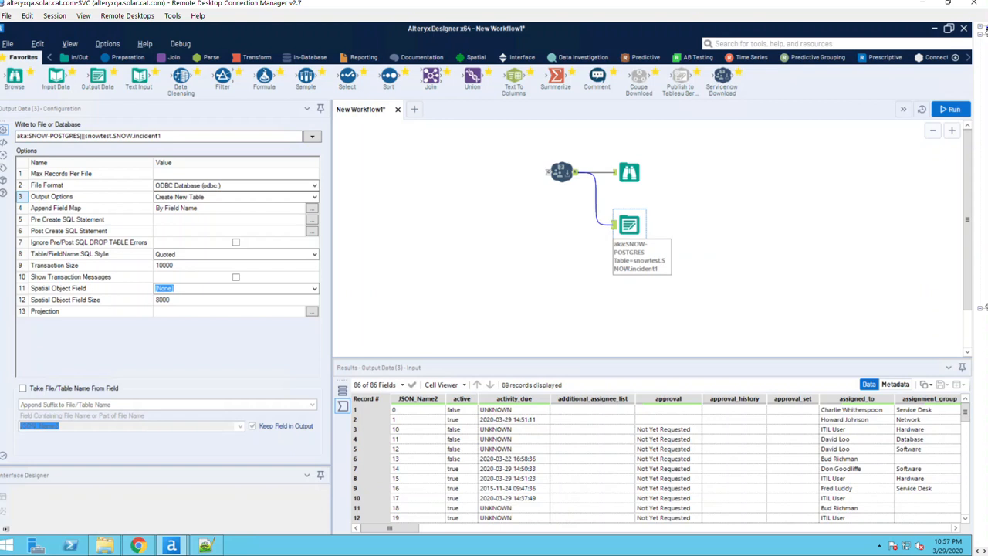
key("alt+Tab")
left_click_drag(409, 65, 237, 66)
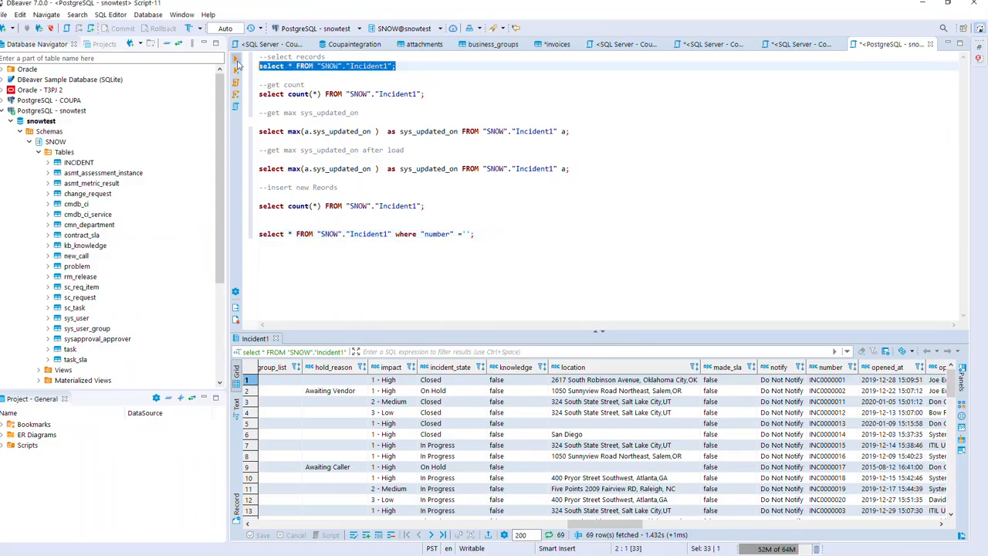
Run the Incident1 select query, then refresh SNOW Tables to reveal the new incident1 table.
left_click(237, 60)
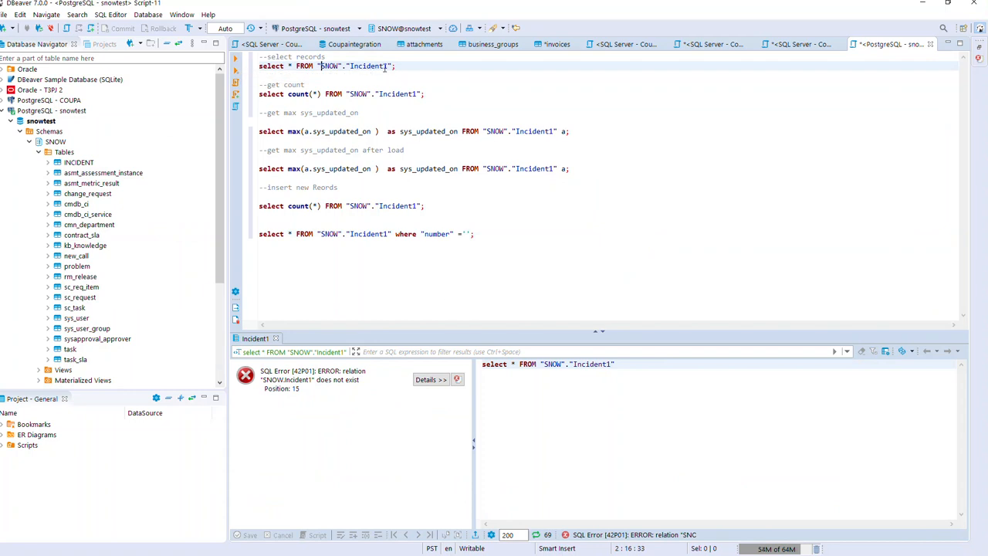
left_click_drag(417, 67, 255, 66)
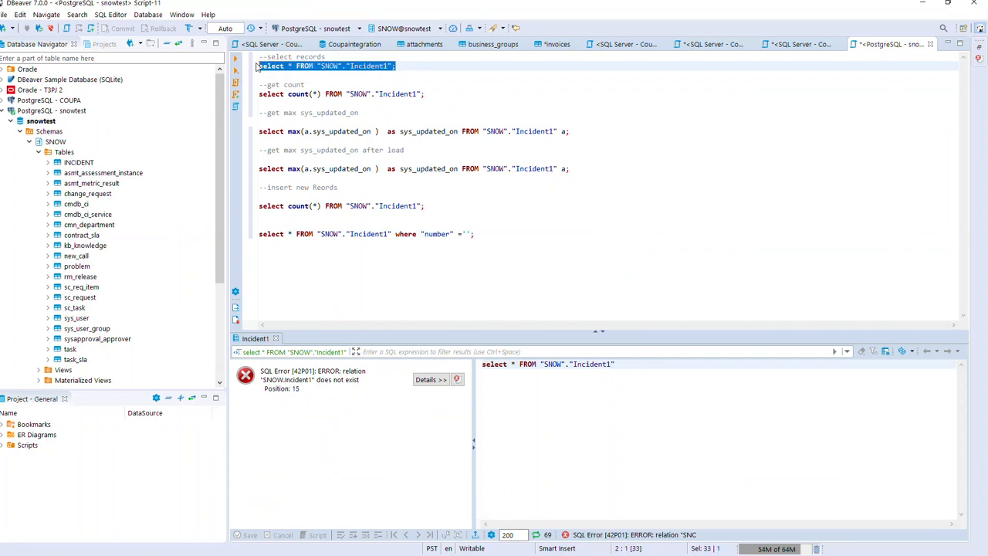
left_click(65, 152)
right_click(65, 152)
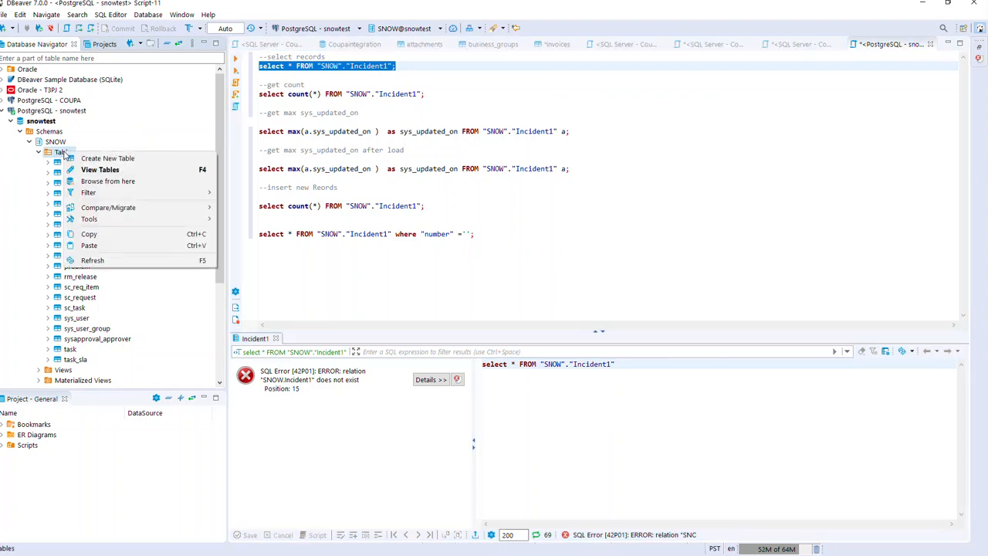
left_click(91, 260)
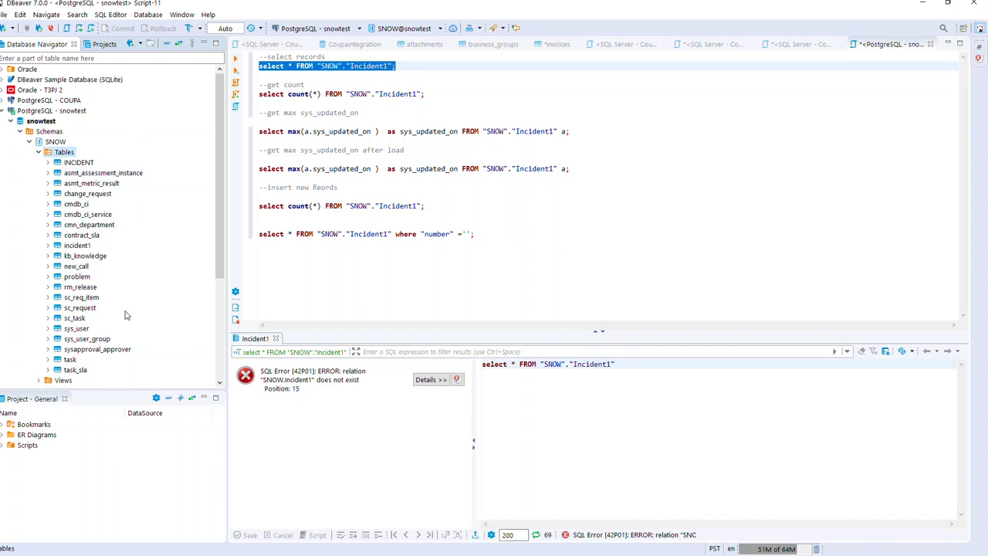
left_click(83, 247)
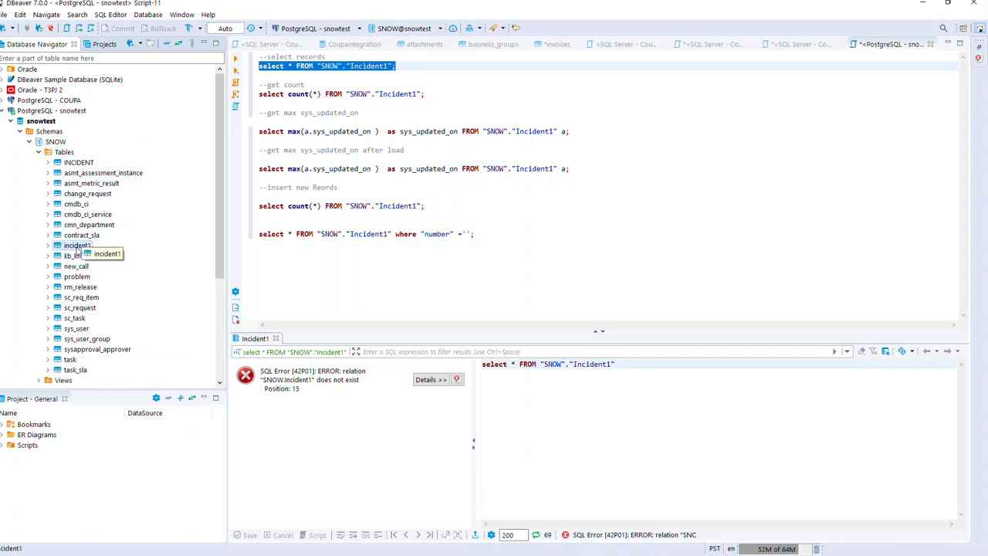
Correct the select query's table name to lowercase incident1 and run it.
left_click(354, 67)
key("ctrl+space")
key("Down")
key("Return")
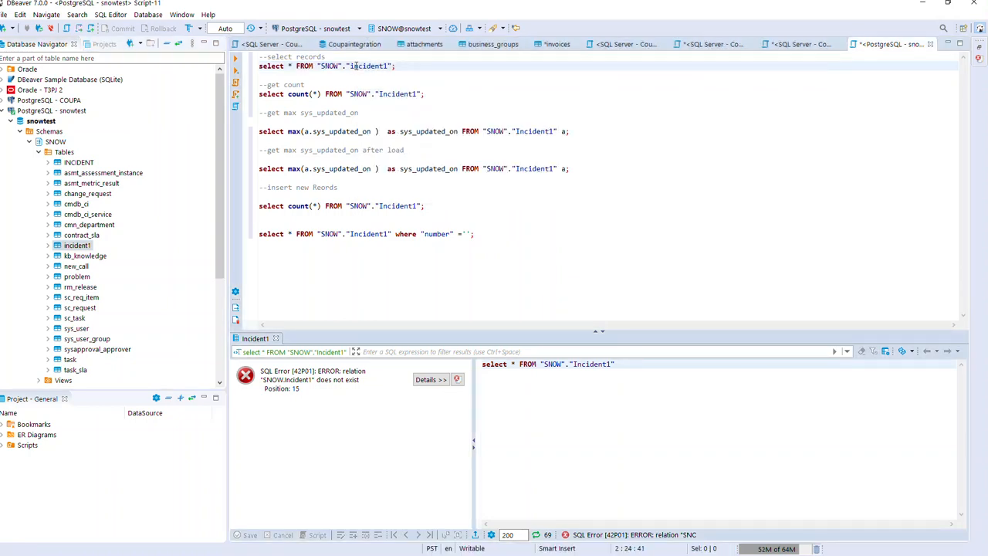
triple_click(354, 66)
left_click(237, 60)
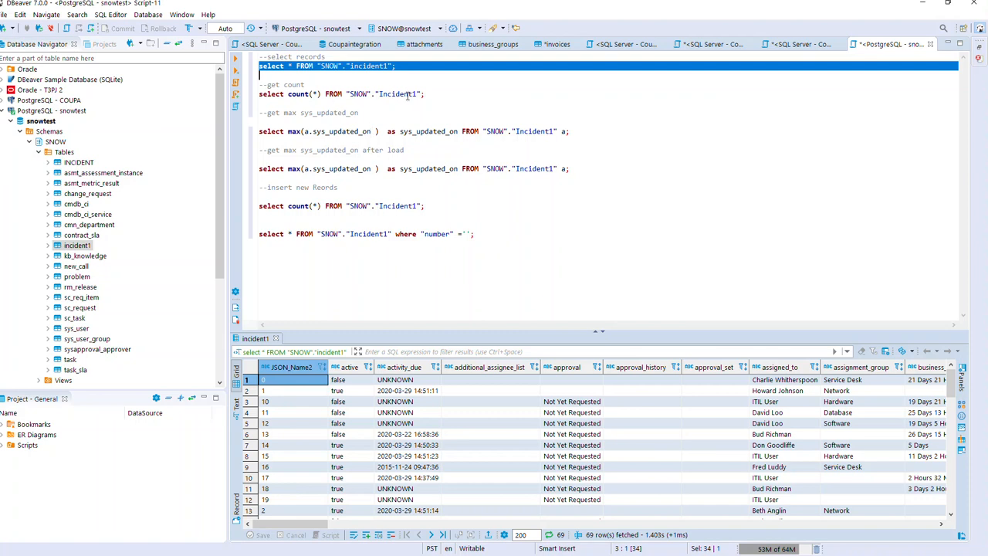
Correct the count query to incident1, run it, and minimize DBeaver.
left_click(380, 93)
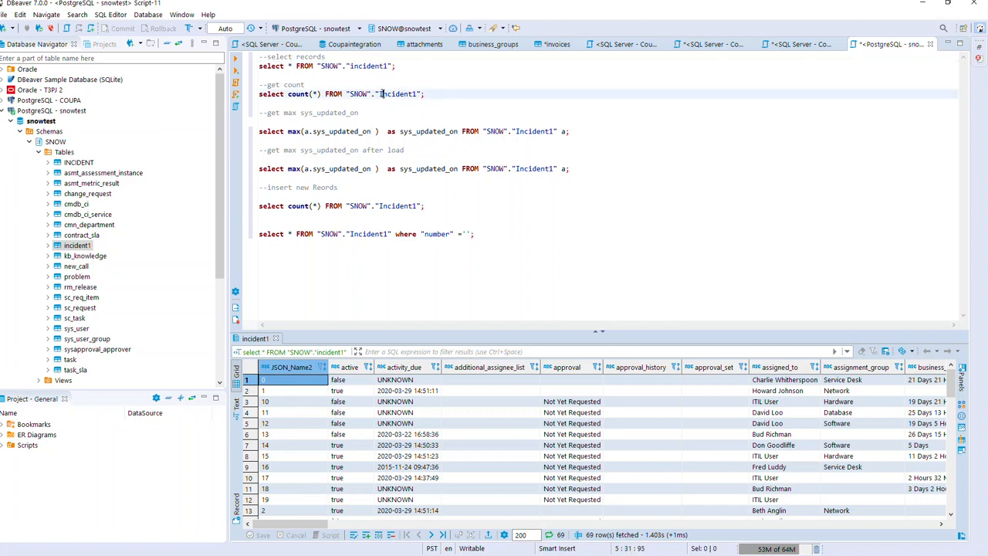
key("ctrl+space")
key("Return")
triple_click(380, 93)
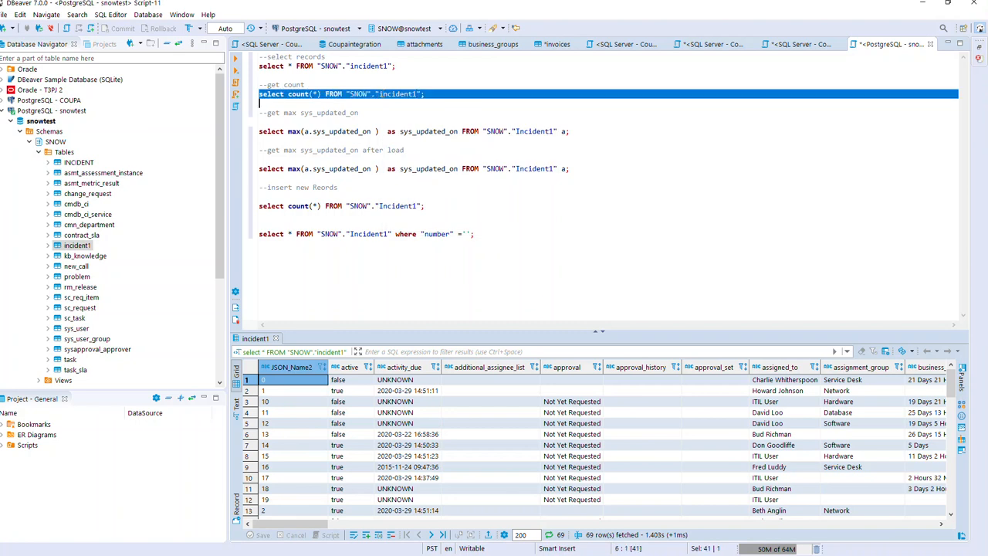
left_click(234, 59)
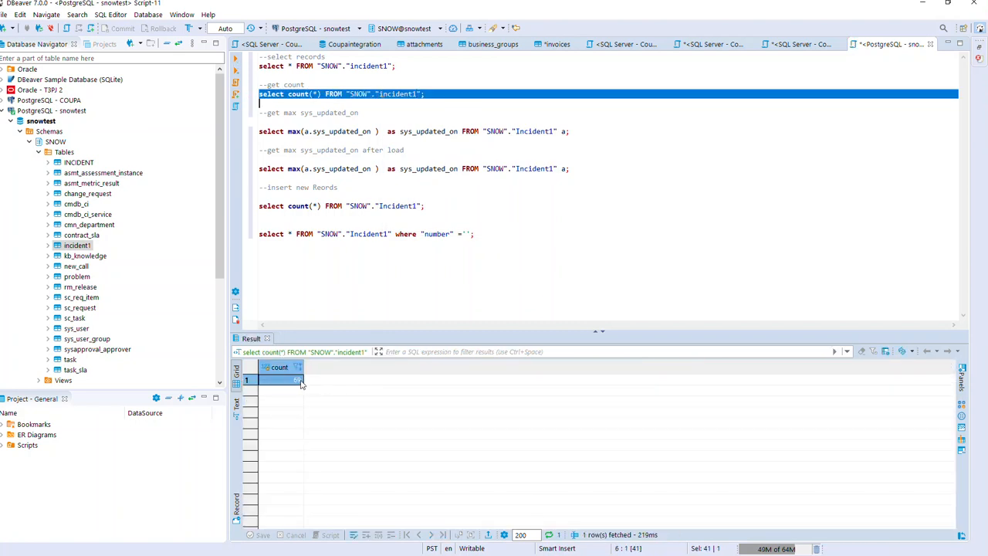
left_click(922, 3)
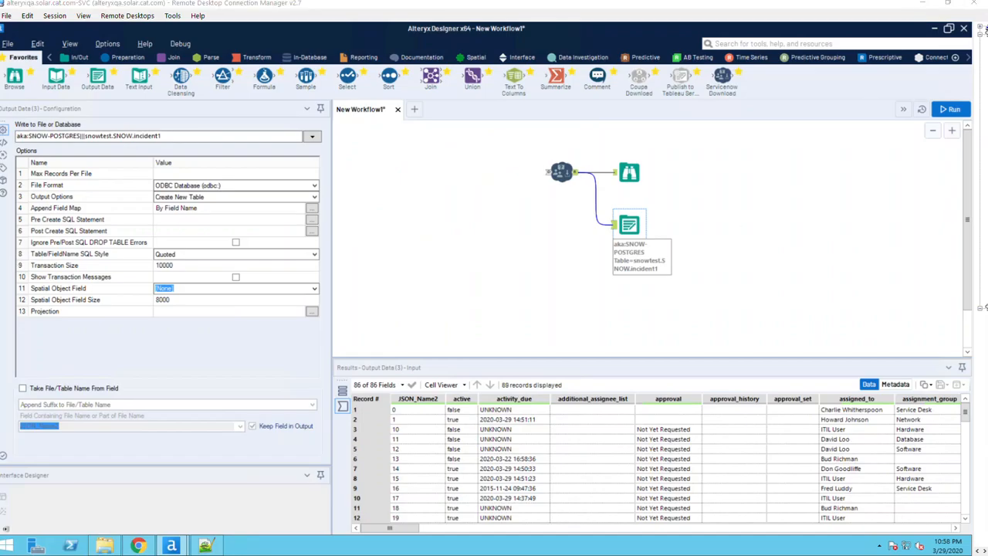
Bring DBeaver forward and run select * FROM "SNOW"."incident1" with Ctrl+Enter.
left_click(923, 3)
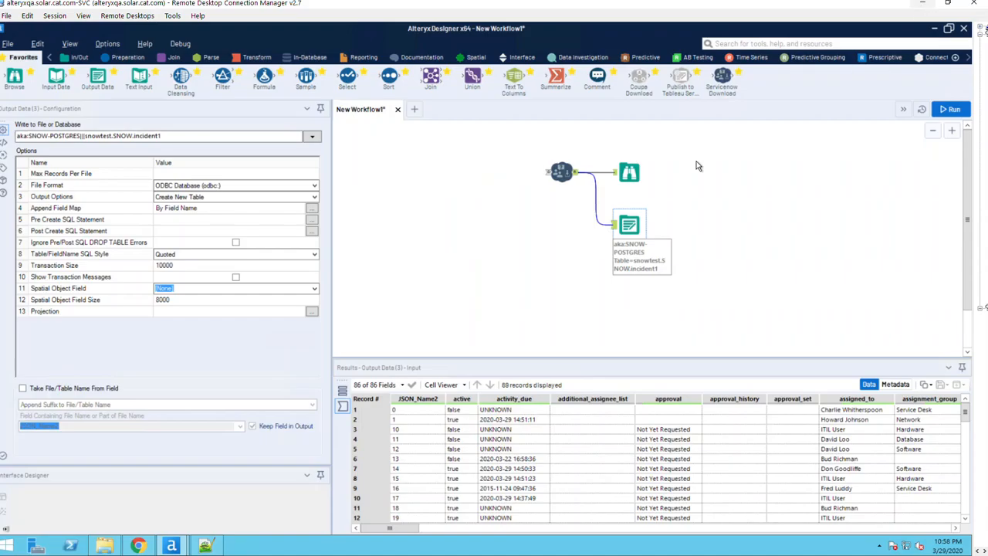
left_click(922, 4)
key("alt+Tab")
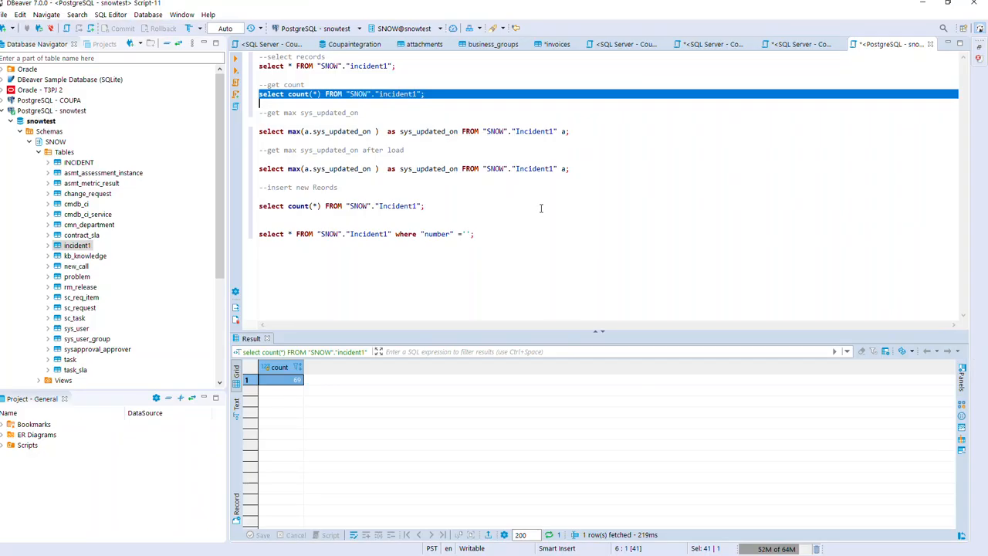
left_click(321, 133)
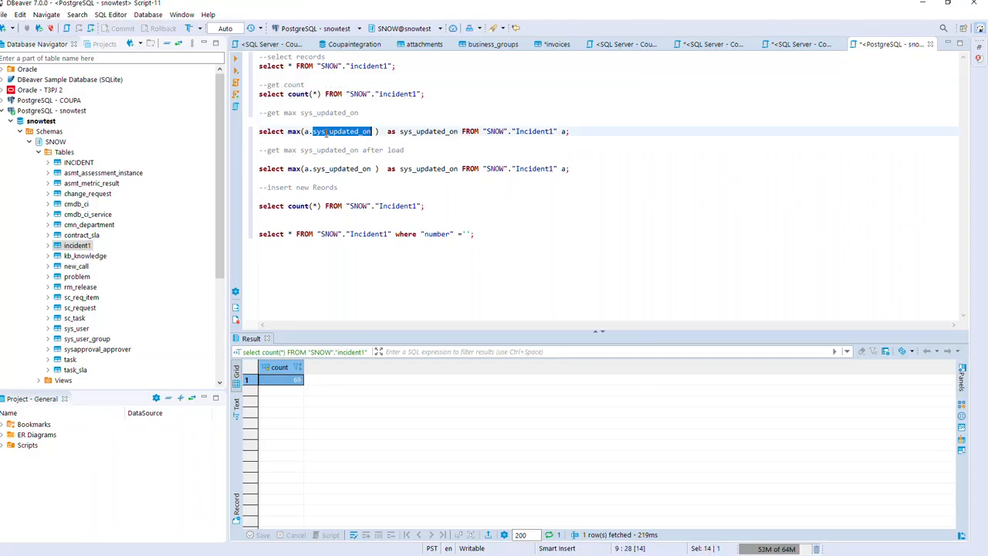
left_click(364, 94)
triple_click(364, 93)
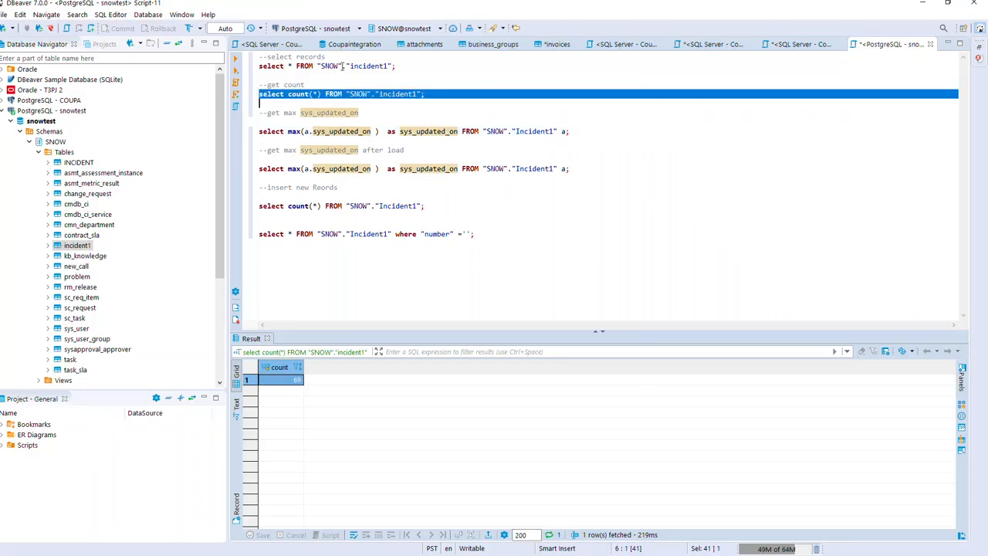
triple_click(363, 67)
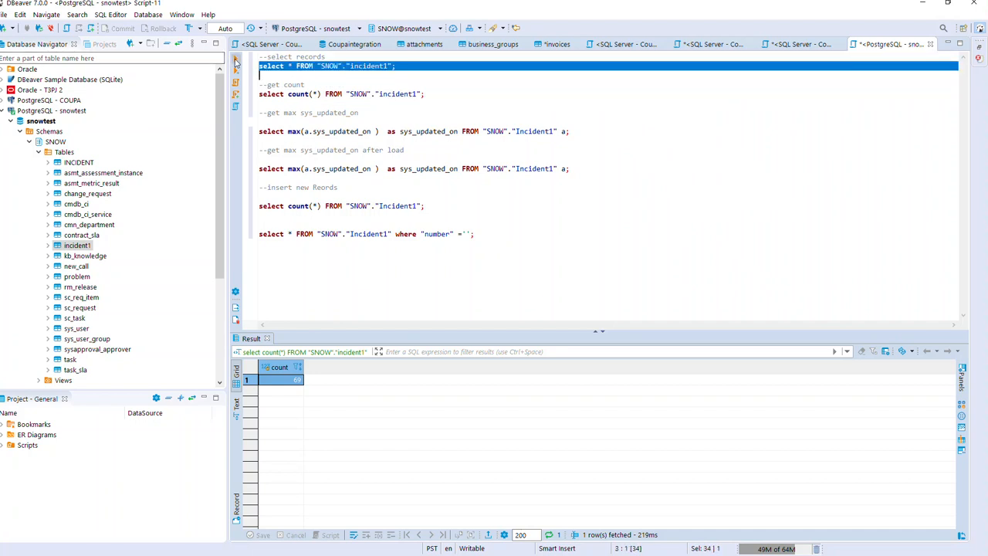
key("ctrl+Return")
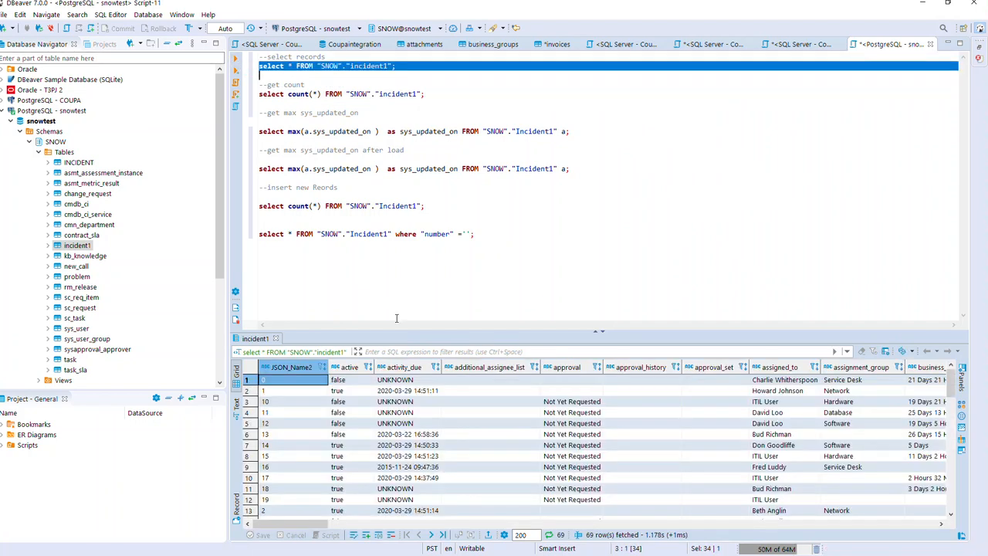
Inspect the sys_updated_on timestamps across the result rows, then minimize DBeaver.
left_click_drag(312, 525, 848, 526)
left_click(923, 478)
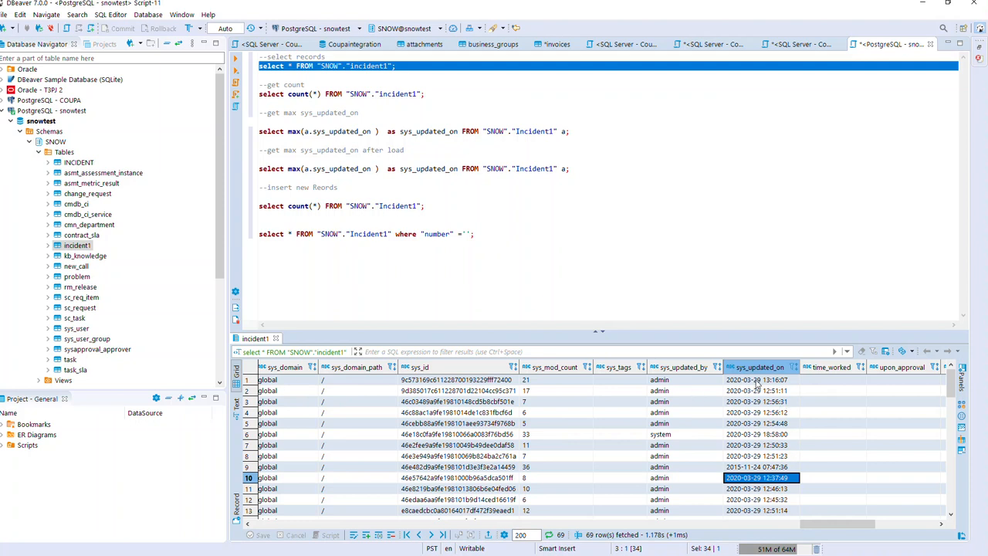
left_click(756, 446)
left_click(756, 477)
left_click(757, 489)
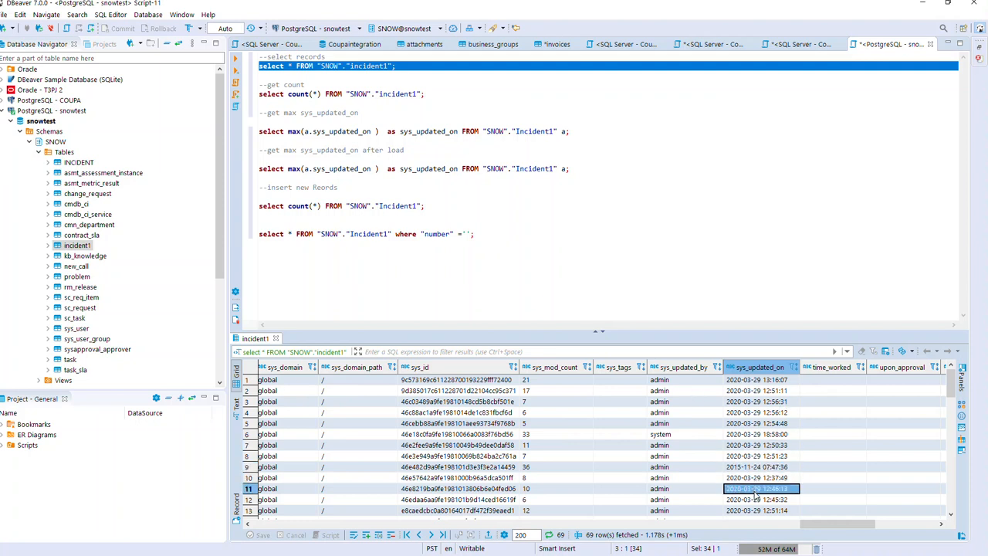
left_click(762, 414)
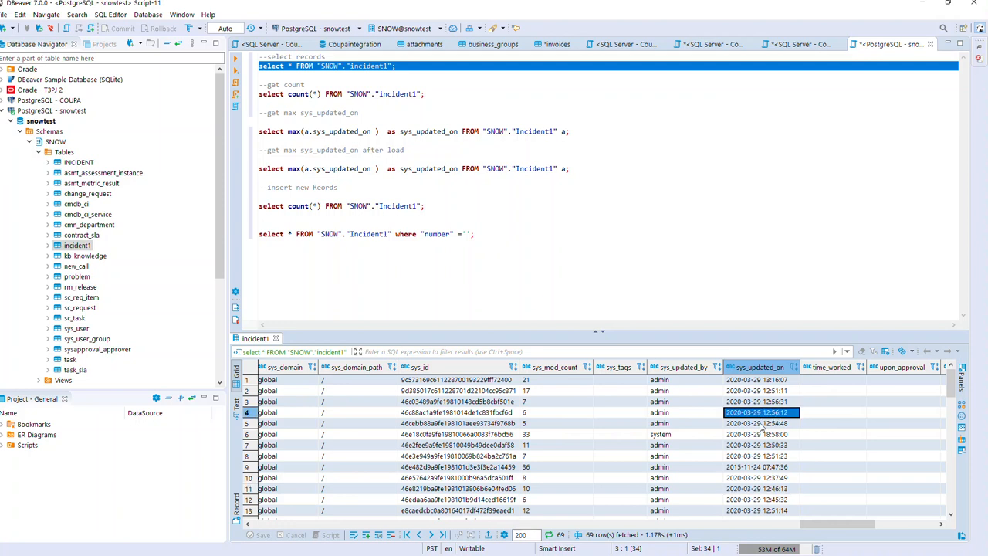
left_click(760, 424)
left_click(758, 434)
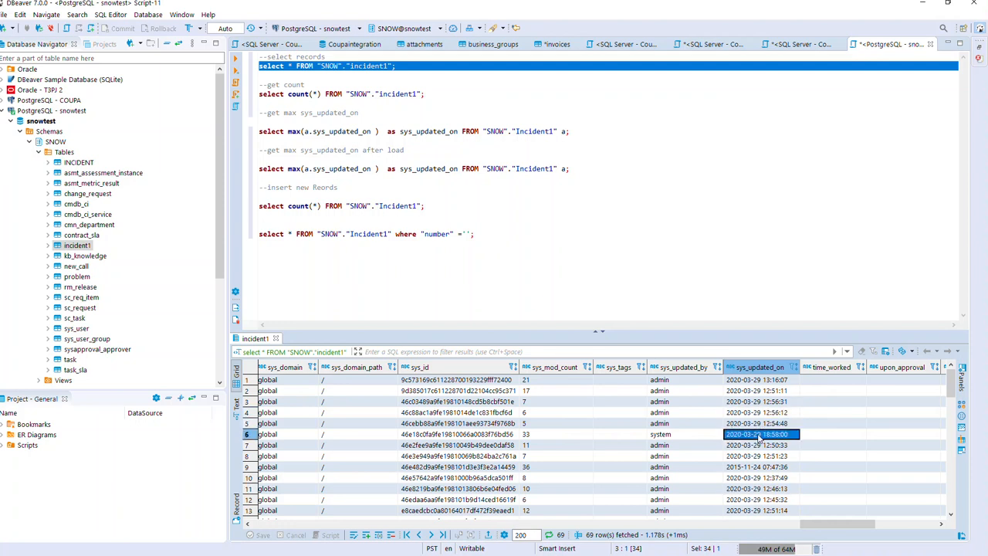
left_click(762, 402)
scroll(761, 409, "down", 1)
scroll(762, 415, "up", 1)
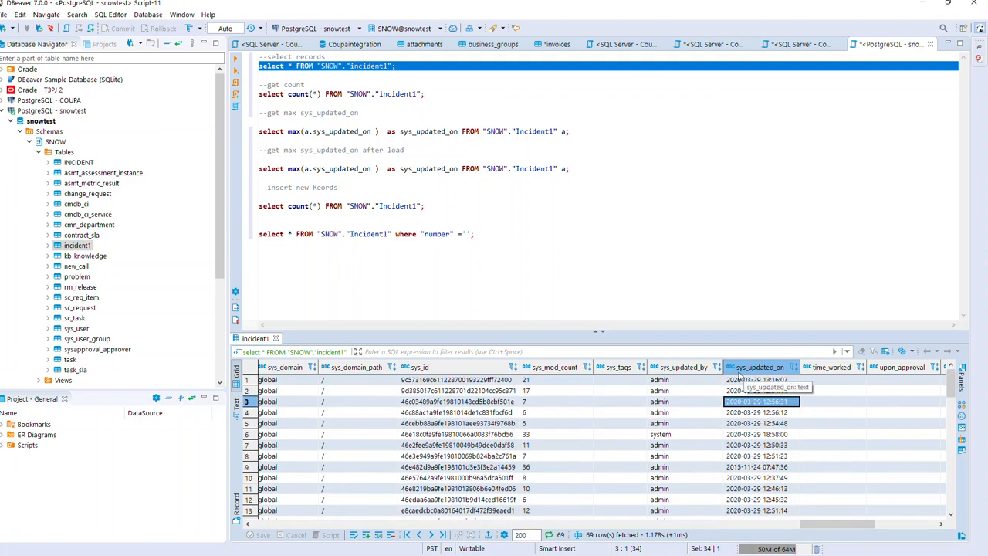
left_click(767, 457)
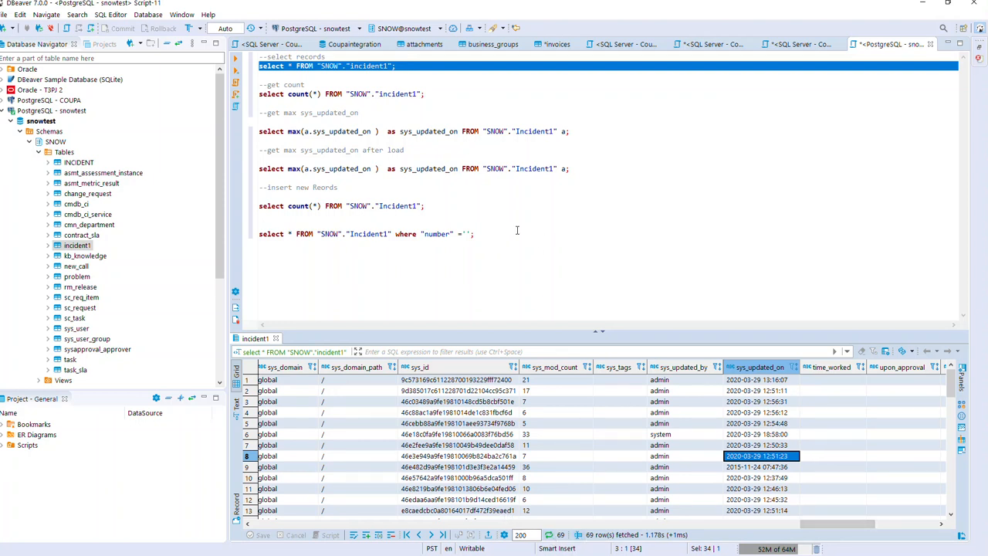
left_click(923, 5)
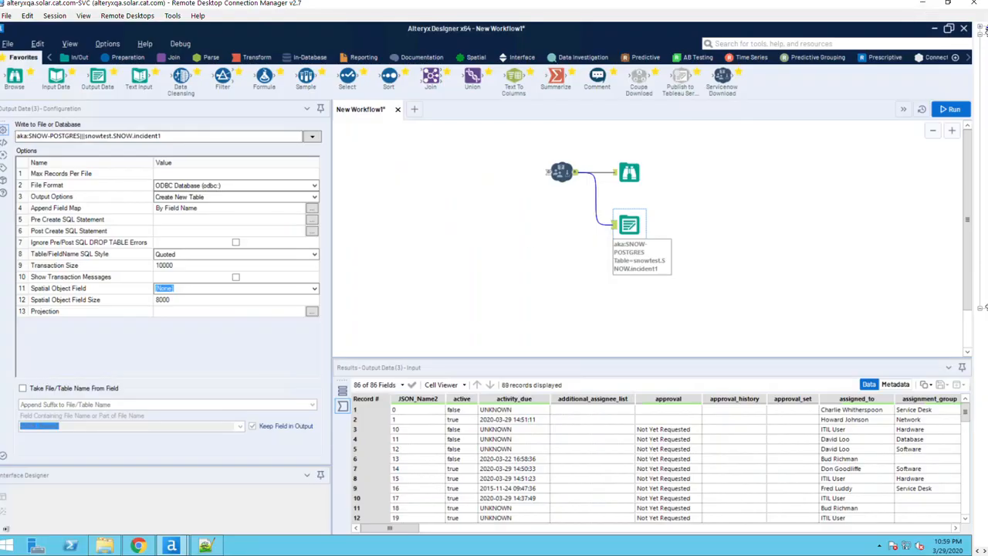
Start a new ServiceNow incident and copy its number INC0010005.
left_click(922, 5)
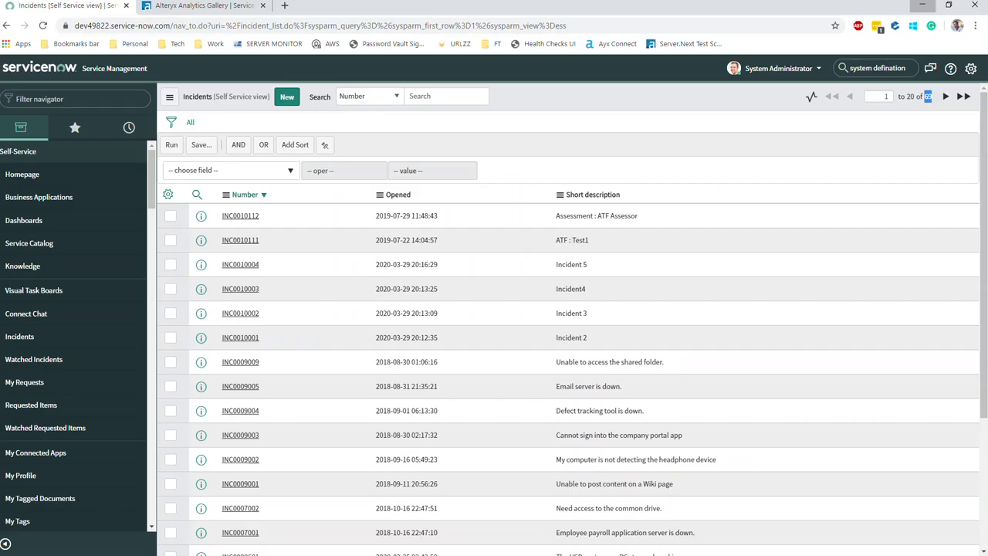
left_click(287, 99)
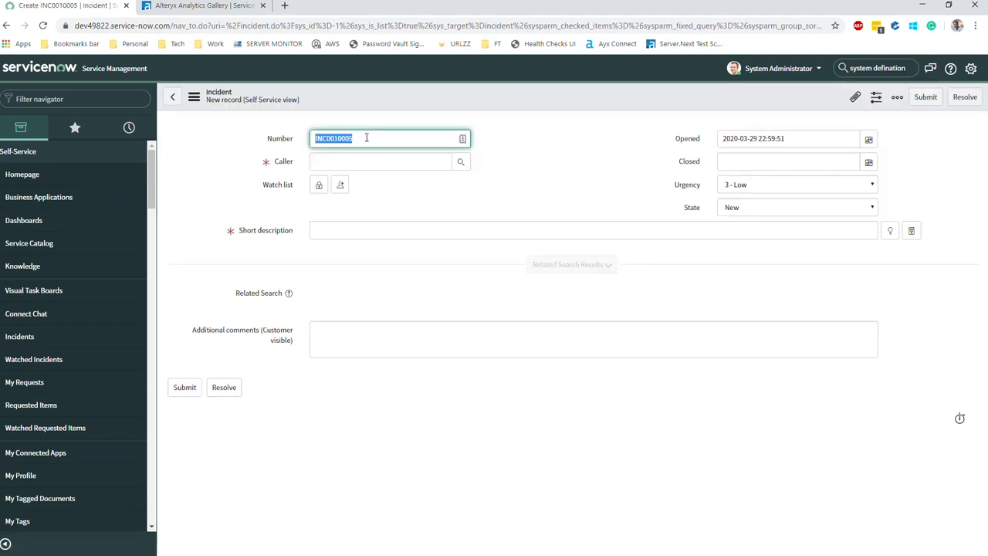
left_click(363, 140)
double_click(328, 133)
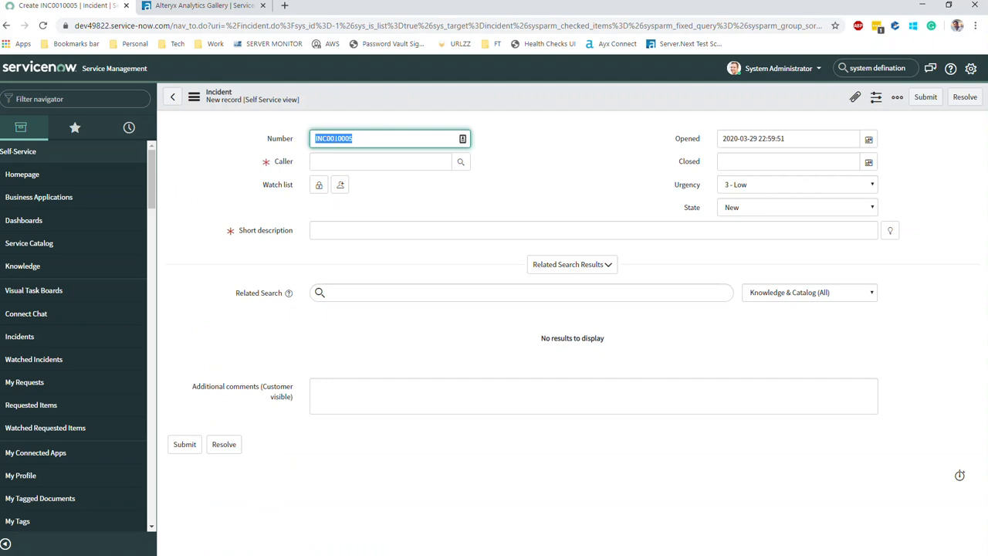
right_click(334, 137)
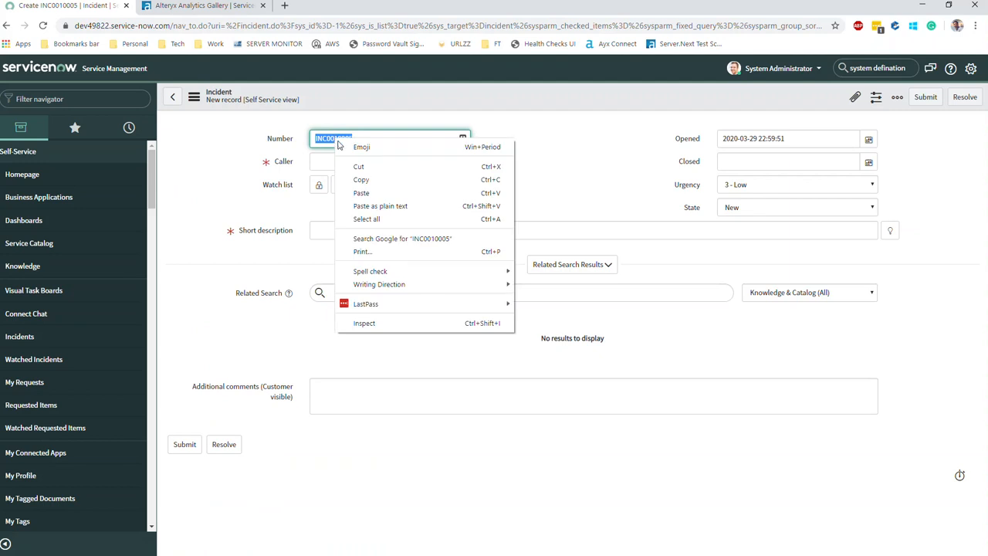
left_click(355, 184)
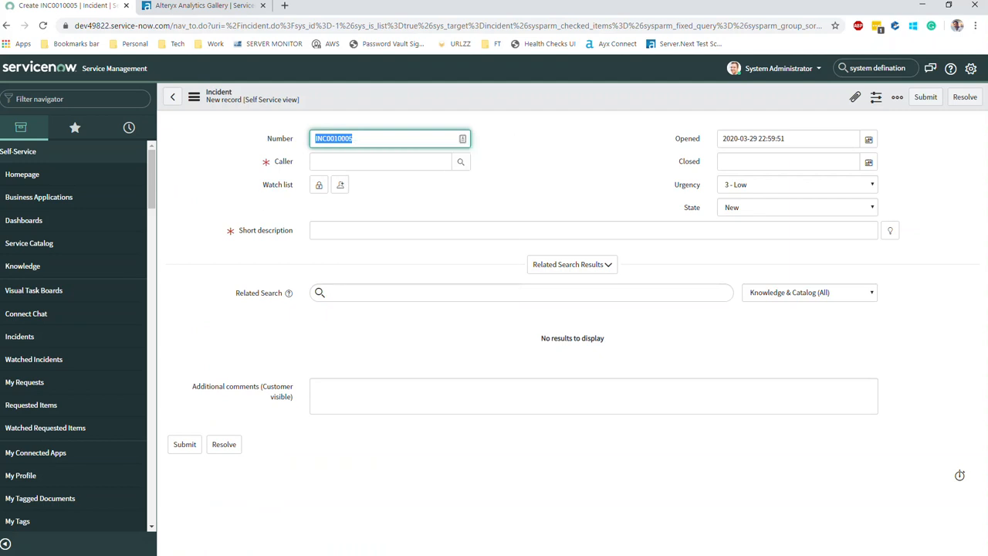
key("alt+Tab")
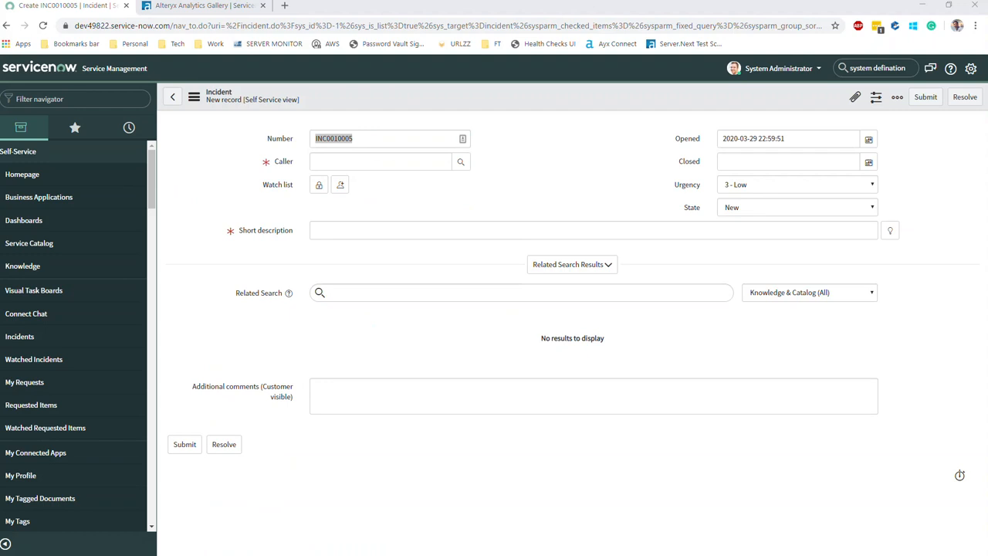
Set the caller to the administrator and short description to 'test record for INC0010005'.
left_click(377, 230)
left_click(372, 163)
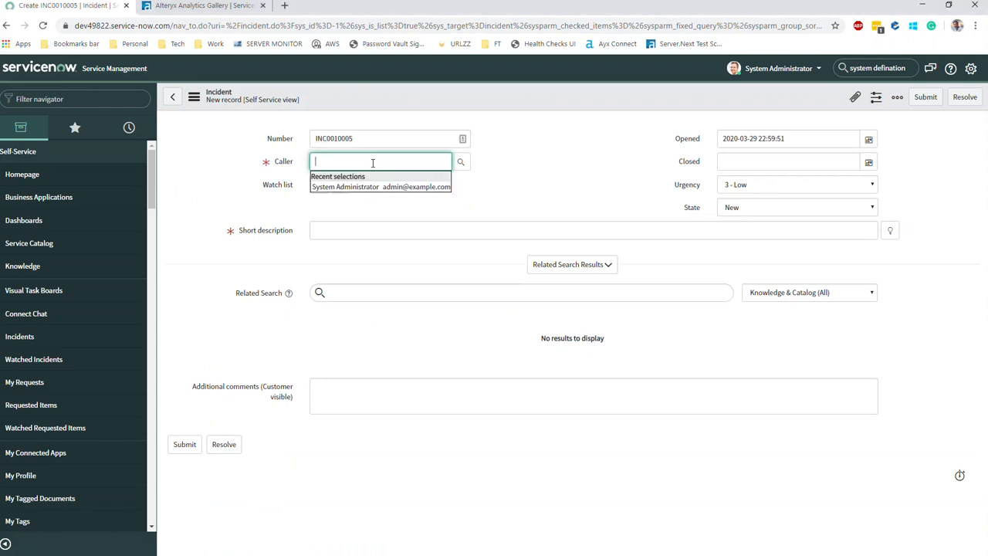
left_click(416, 187)
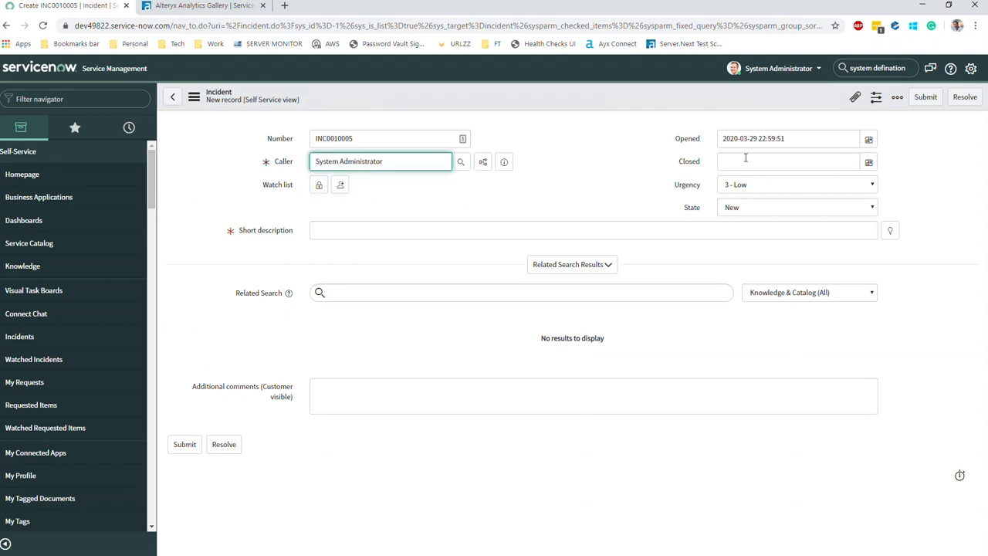
left_click(358, 231)
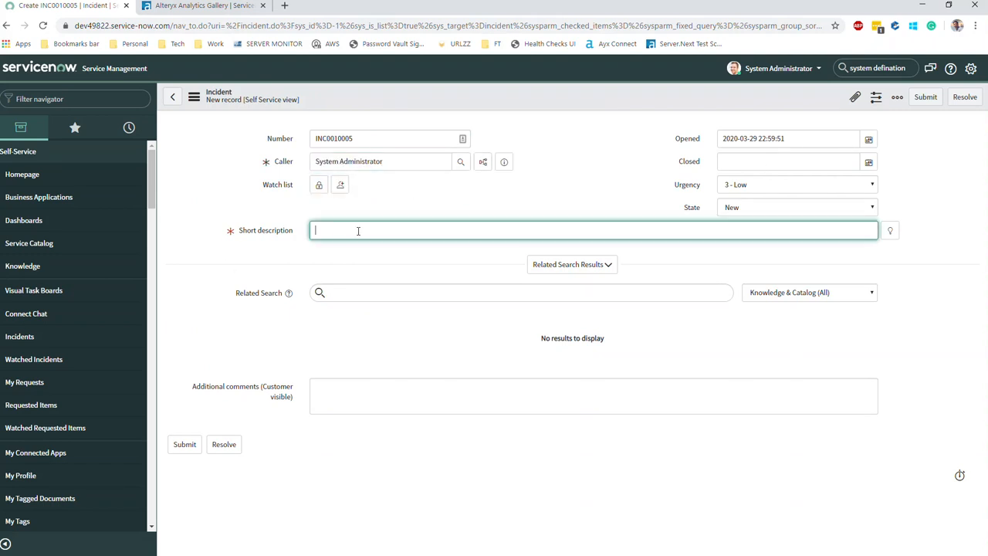
type("test record for")
key("ctrl+v")
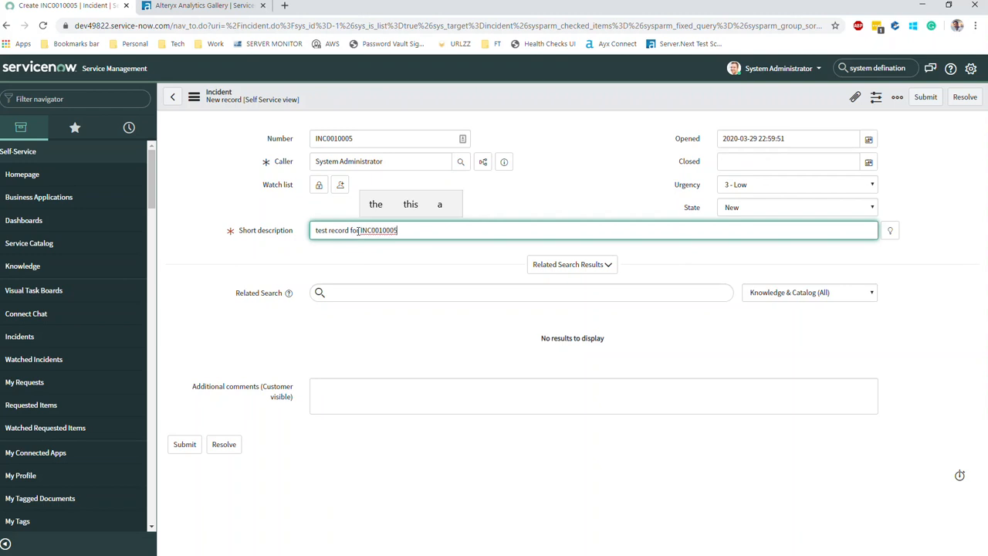
key("ctrl+a")
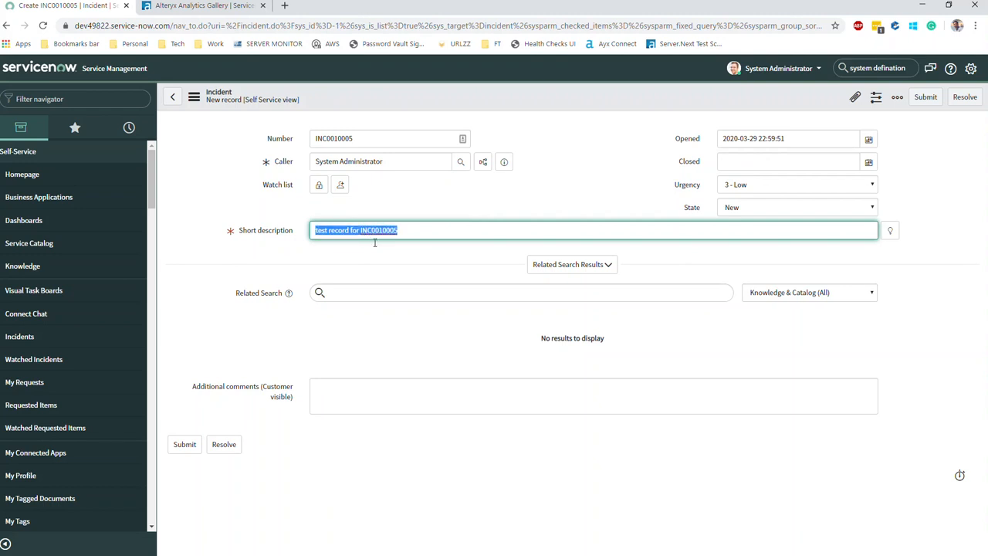
Paste the description into Additional comments and submit, bringing the list to 70 incidents.
left_click(361, 286)
left_click(351, 402)
key("ctrl+v")
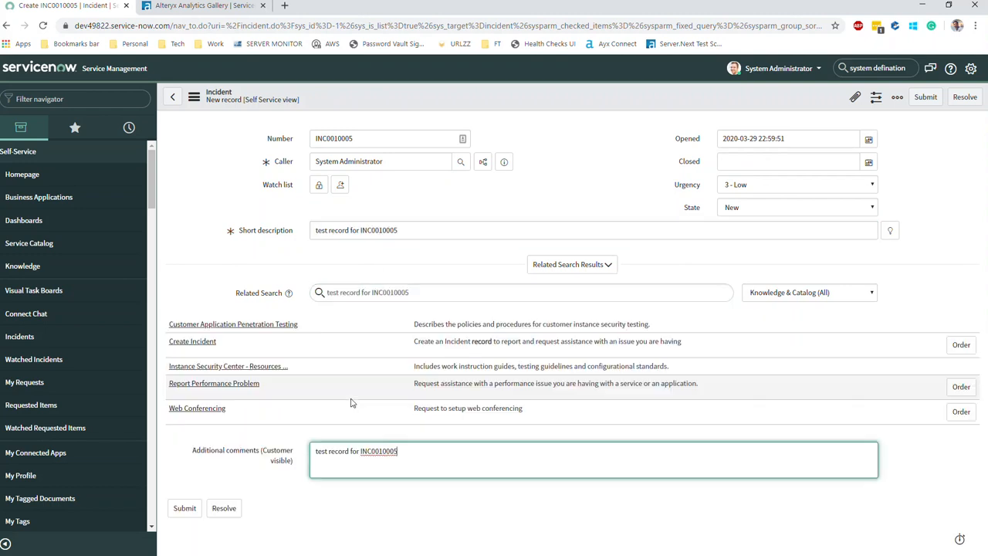
left_click(189, 511)
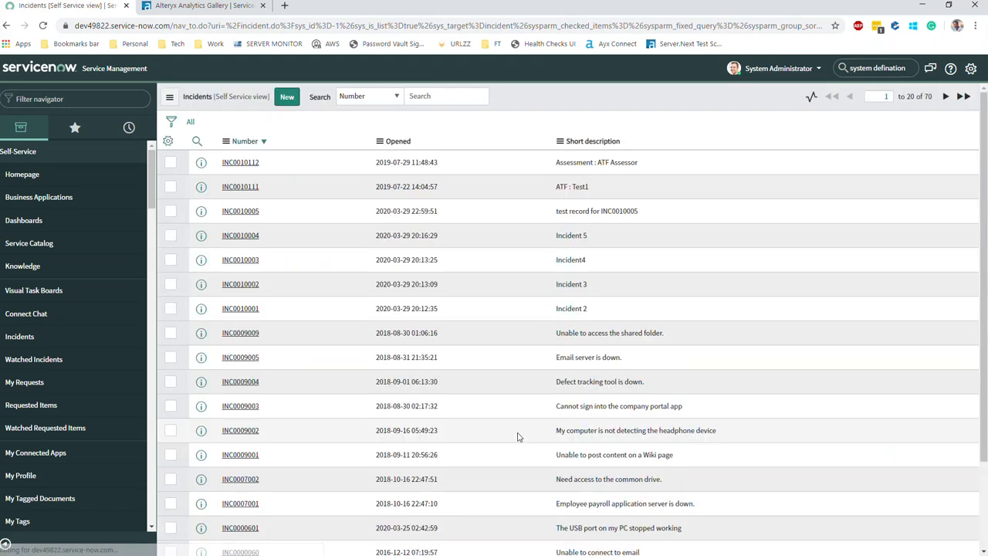
double_click(928, 96)
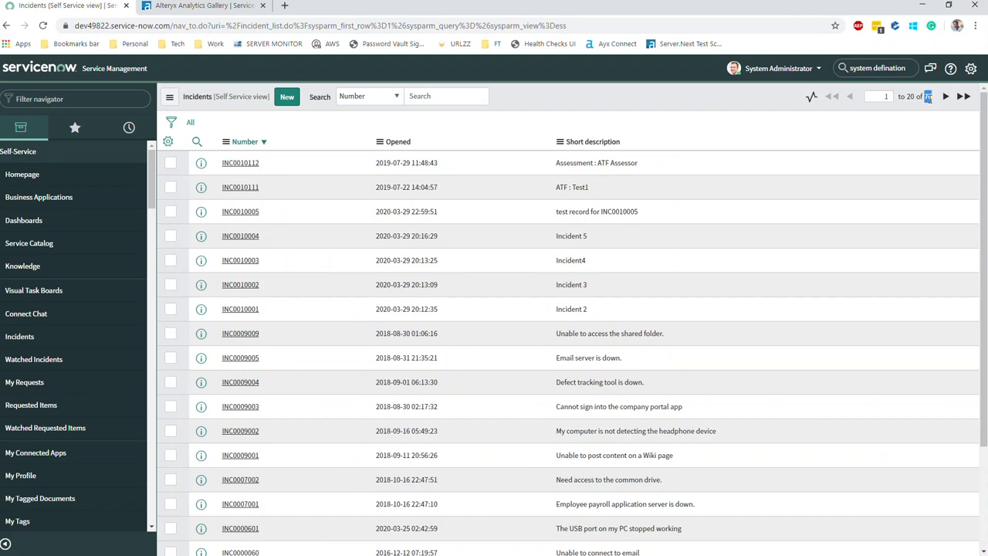
Check Alteryx's last run log showing 69 records written to SNOW-POSTGRES, then return to DBeaver.
left_click(922, 4)
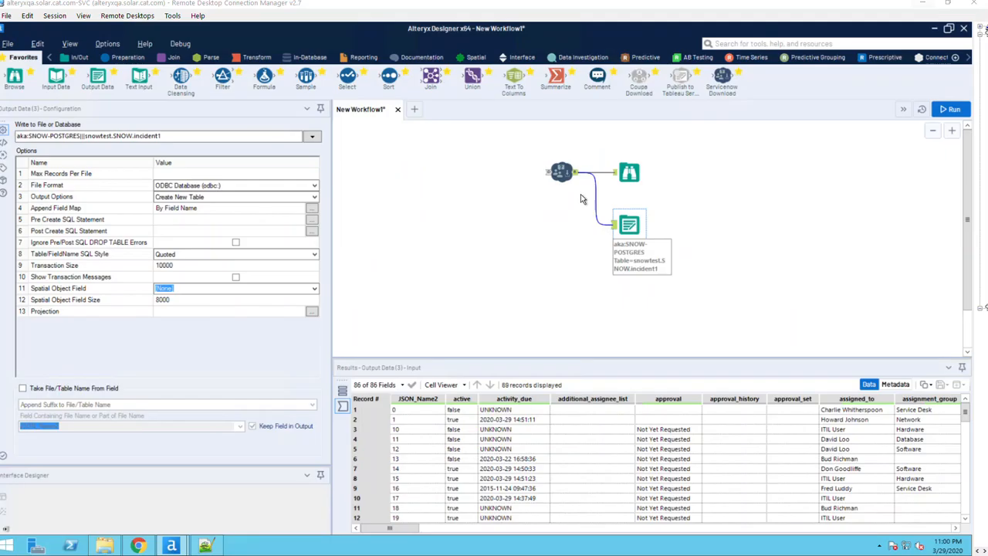
left_click(487, 292)
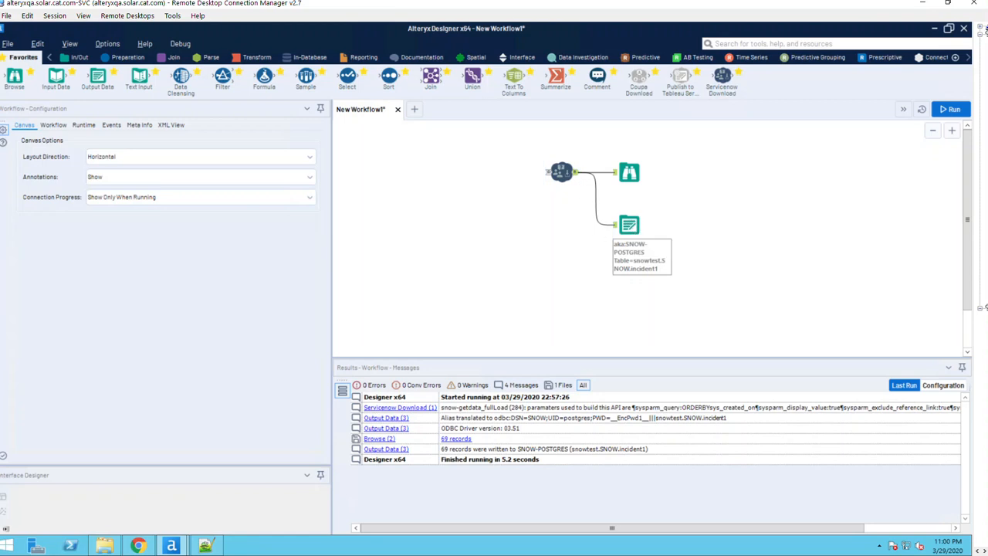
key("alt+Tab")
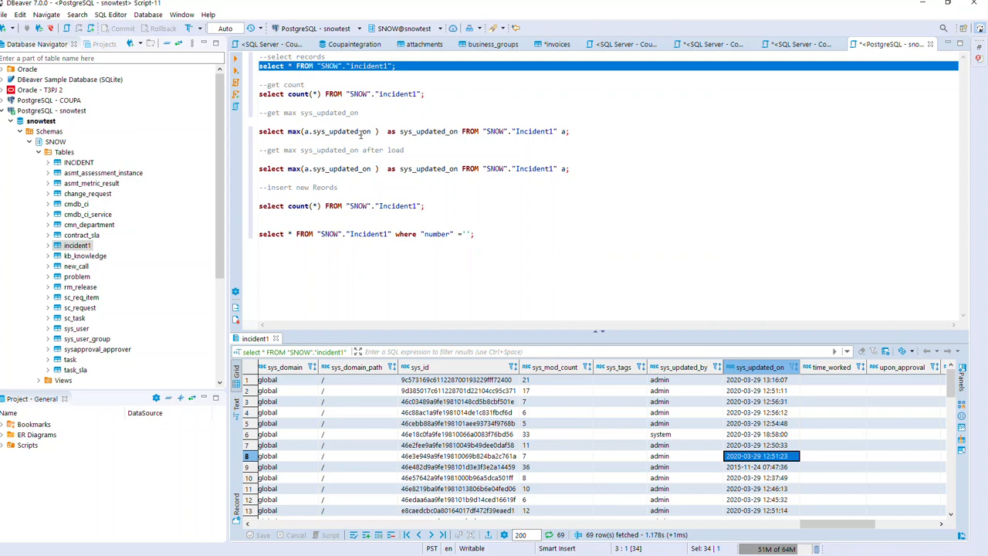
Run the max sys_updated_on query and lowercase Incident1 to incident1 in both max queries.
triple_click(360, 133)
left_click(236, 57)
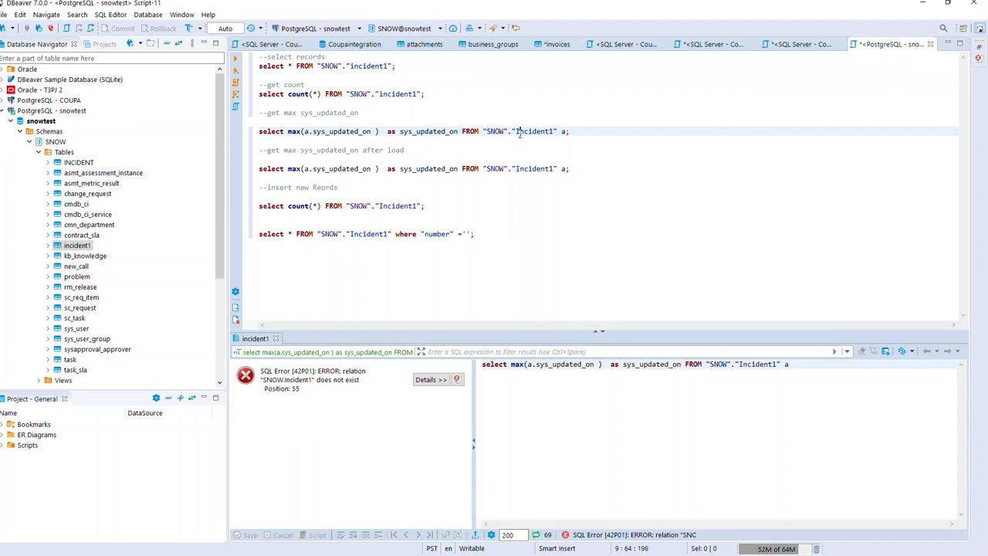
key("BackSpace")
type("i")
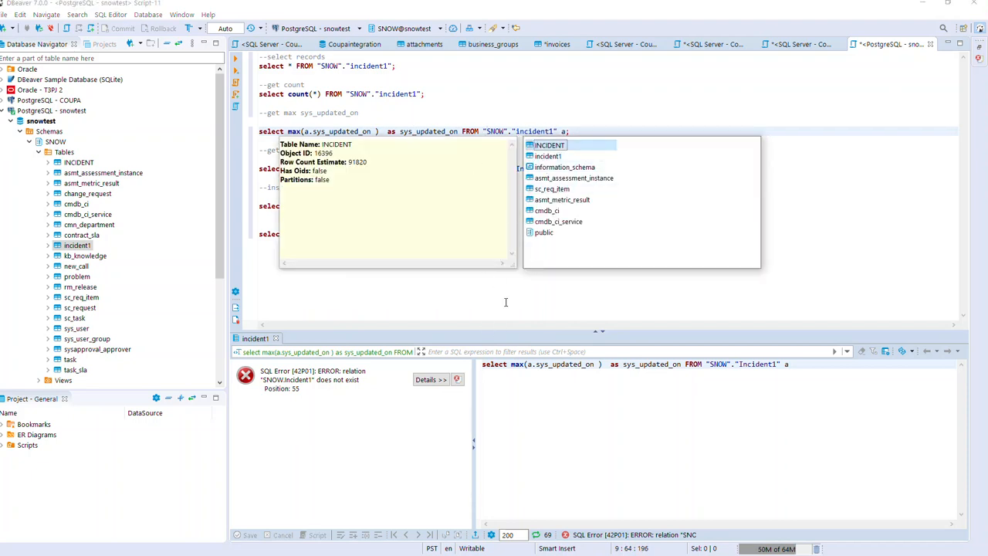
left_click(503, 289)
left_click(514, 168)
key("Delete")
type("i")
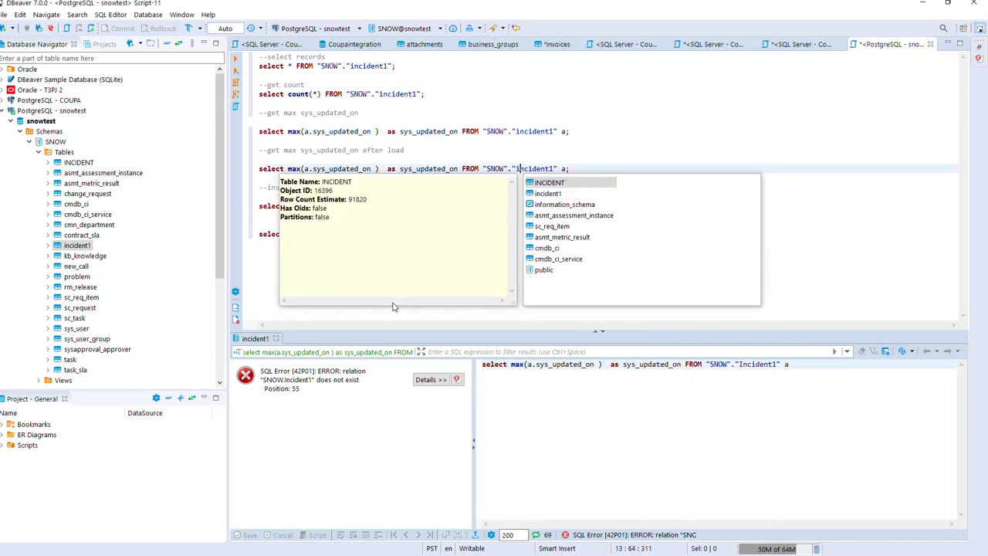
left_click(258, 267)
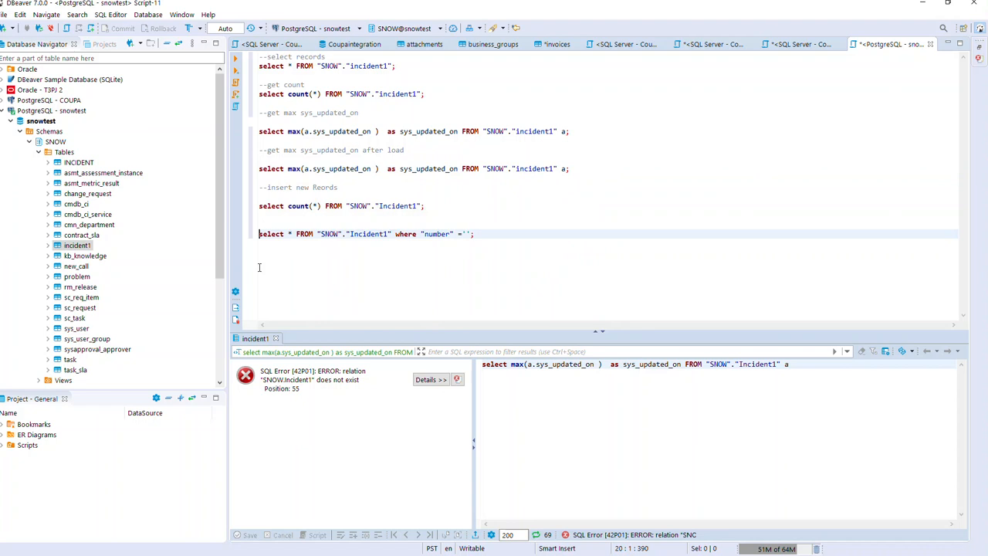
Lowercase Incident1 to incident1 in the count query and the last query.
left_click(382, 206)
key("Delete")
type("i")
left_click(346, 234)
key("BackSpace")
type("i")
left_click(322, 275)
triple_click(486, 132)
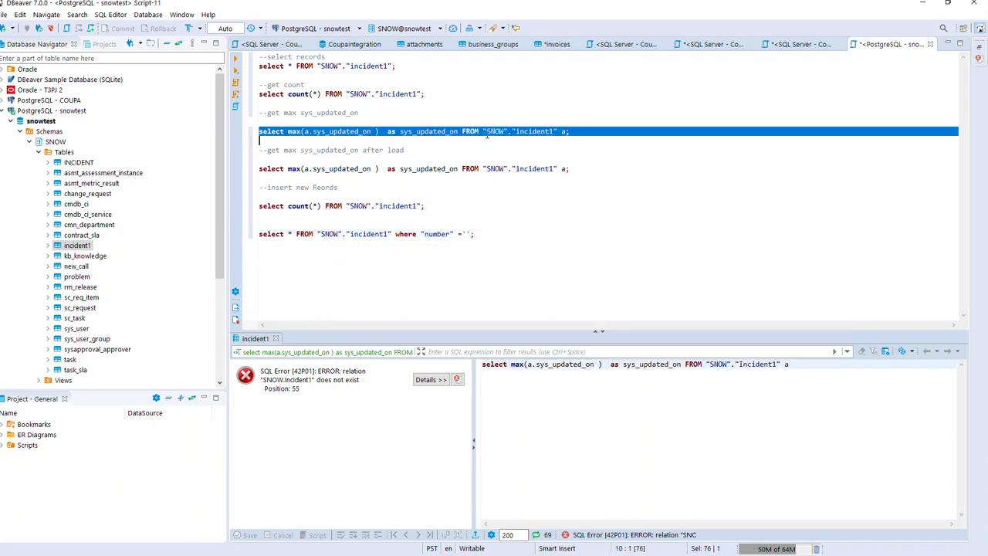
left_click(236, 61)
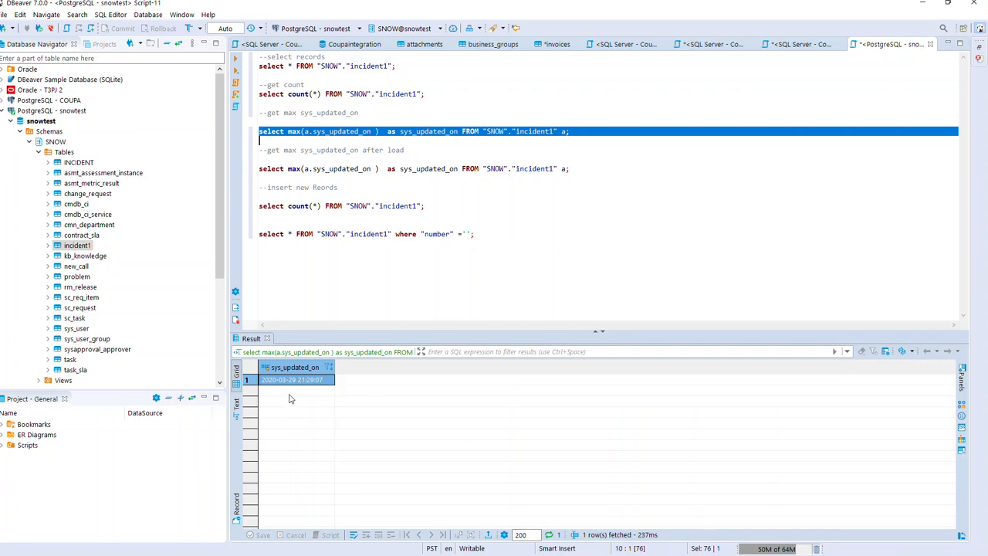
left_click(295, 382)
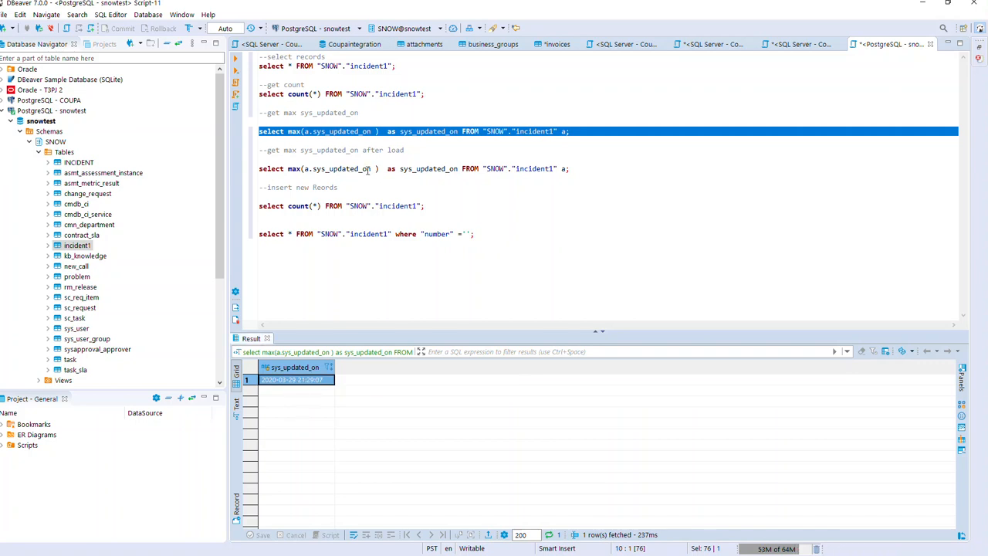
right_click(295, 383)
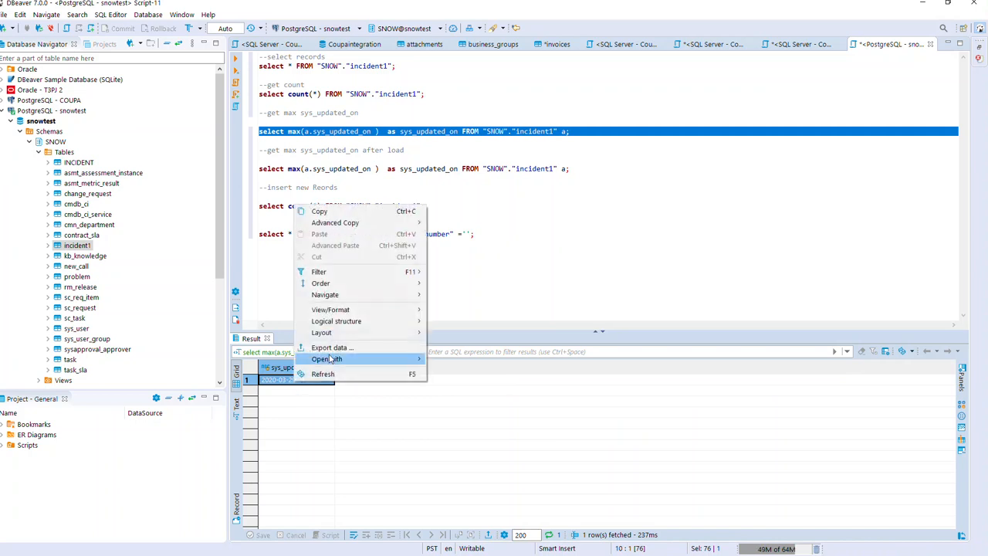
left_click(319, 211)
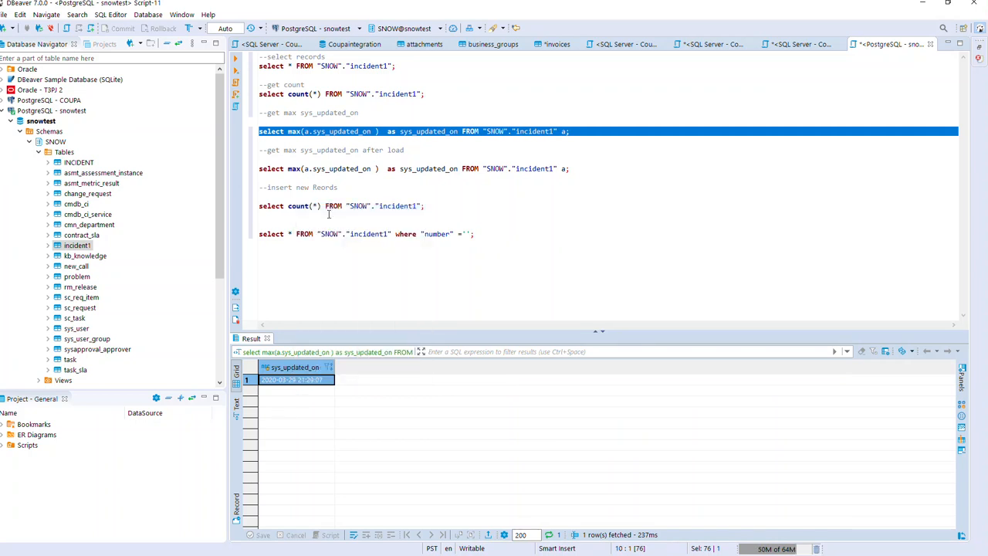
Copy the max sys_updated_on query text and minimize DBeaver.
triple_click(389, 131)
right_click(389, 131)
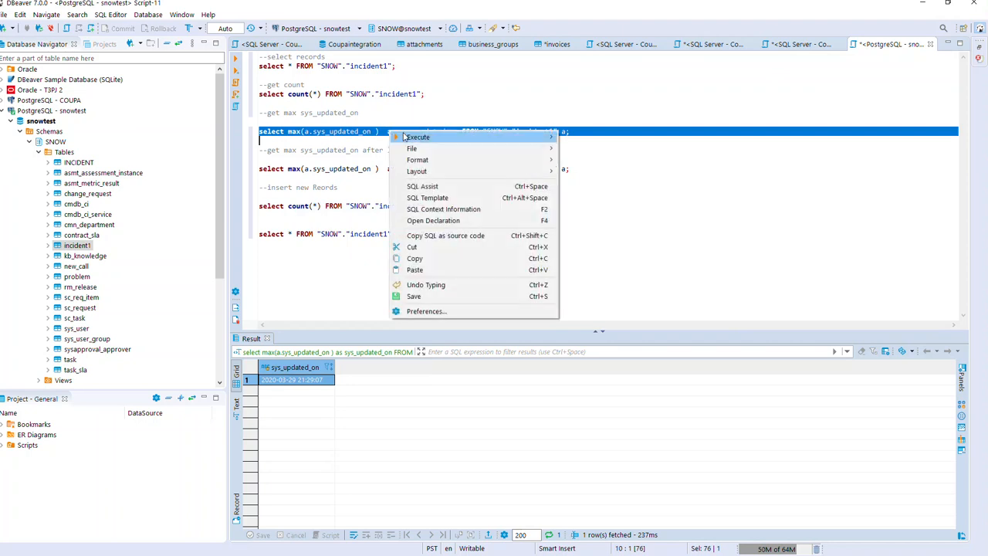
left_click(416, 259)
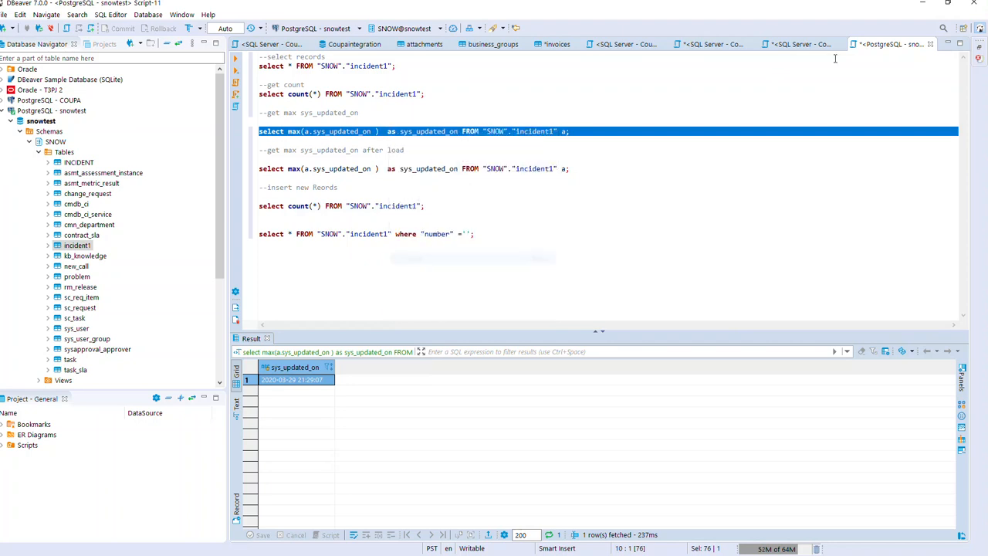
left_click(921, 4)
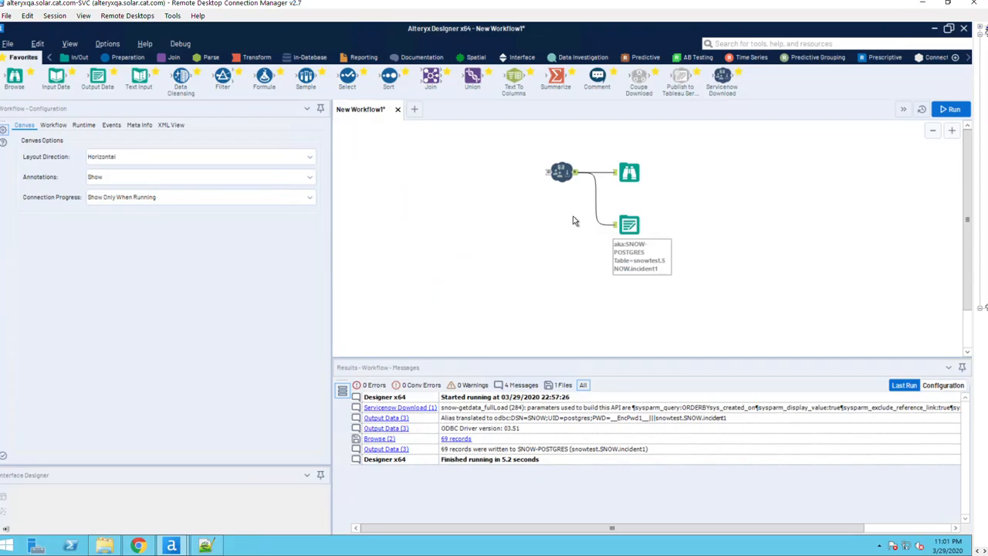
Create a new workflow with ServiceNow Download and an Input Data tool connected to aka:SNOW-POSTGRES.
left_click(416, 112)
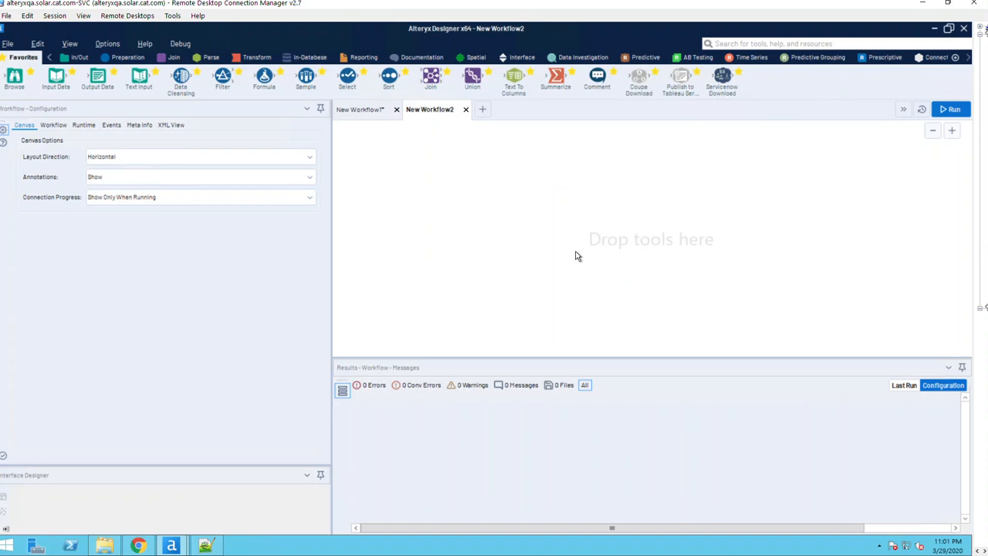
left_click_drag(722, 77, 596, 184)
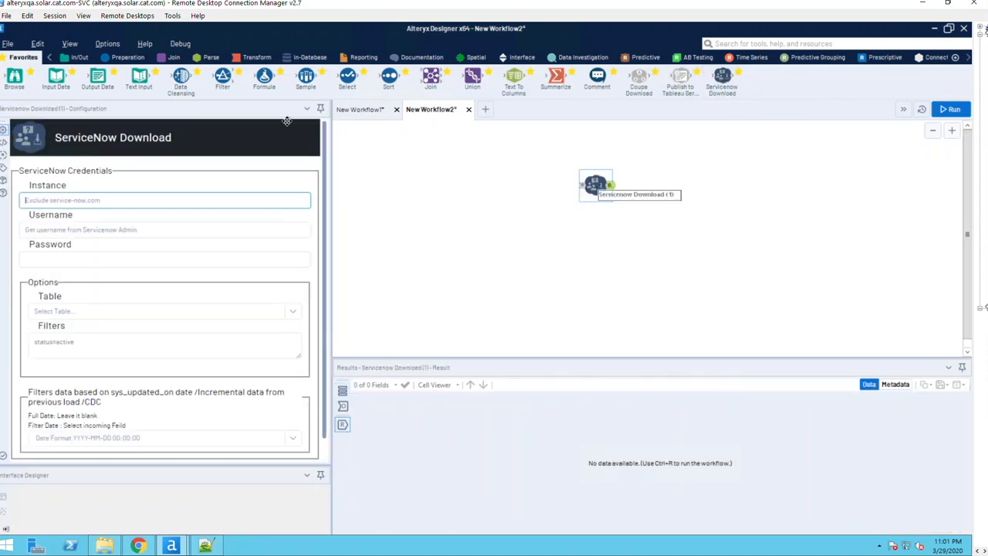
left_click_drag(180, 163, 470, 181)
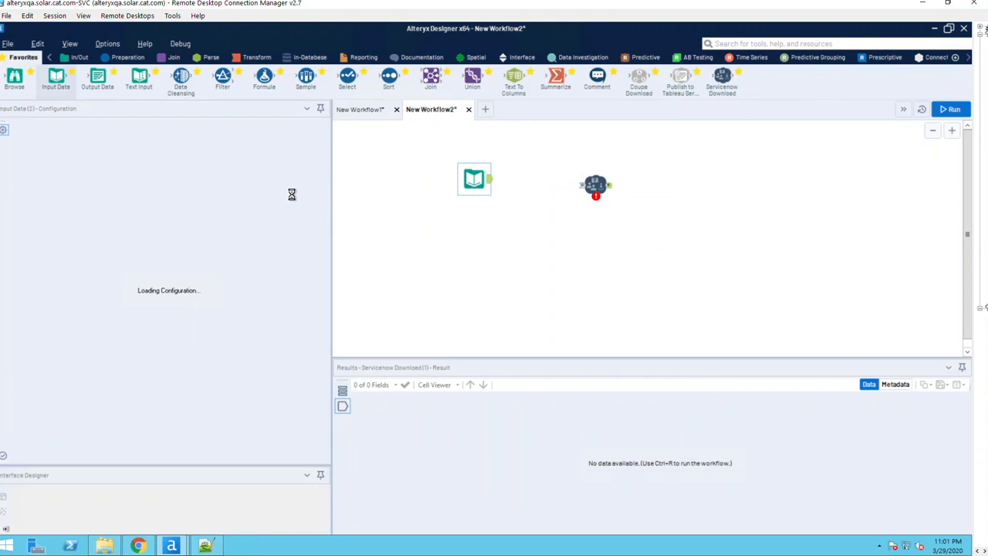
left_click(312, 135)
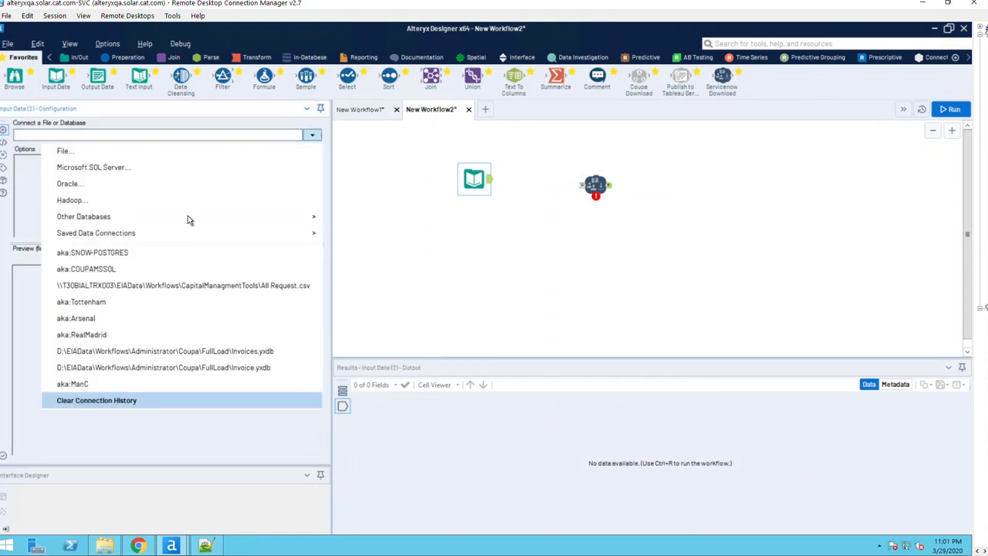
left_click(111, 251)
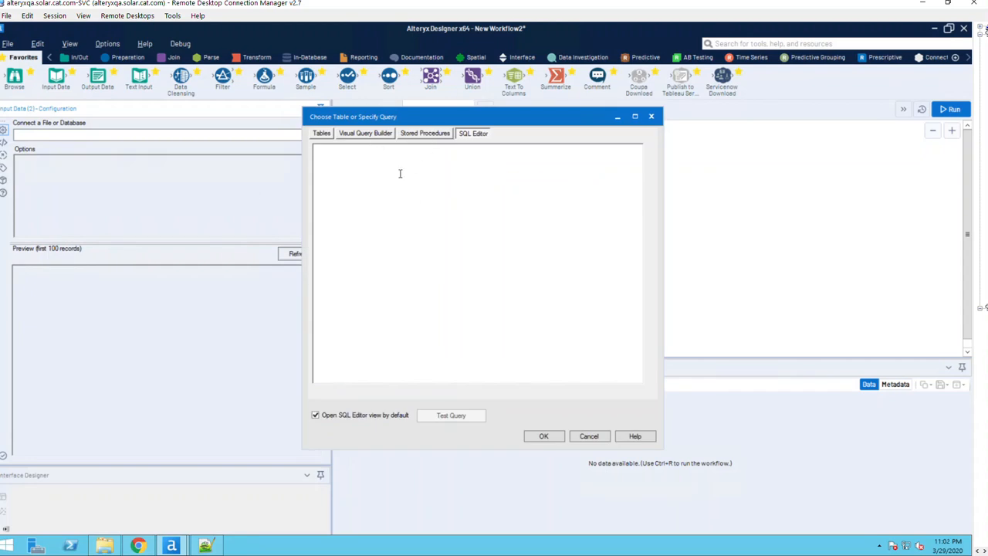
Paste the max(sys_updated_on) incident1 query into the SQL Editor, test it successfully, and confirm.
key("ctrl+v")
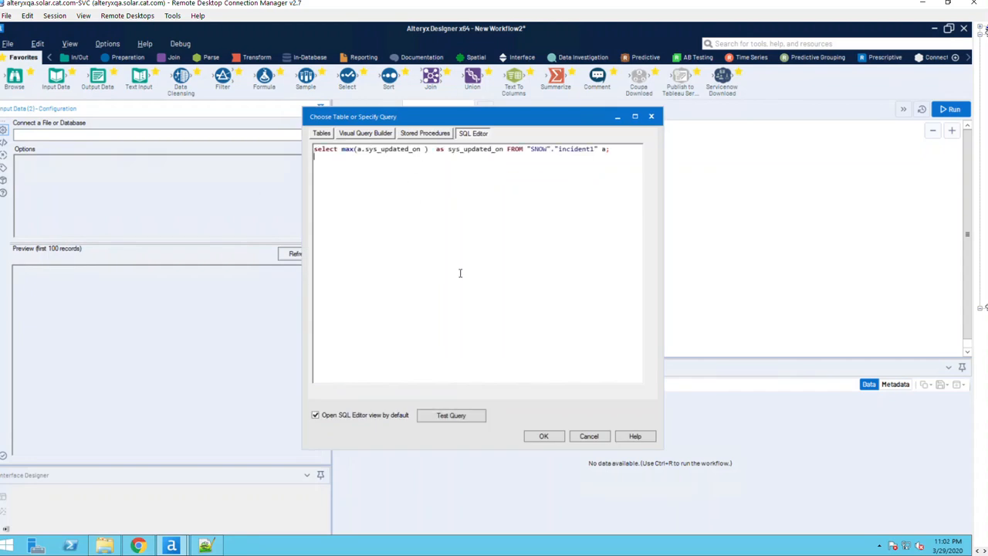
left_click(448, 417)
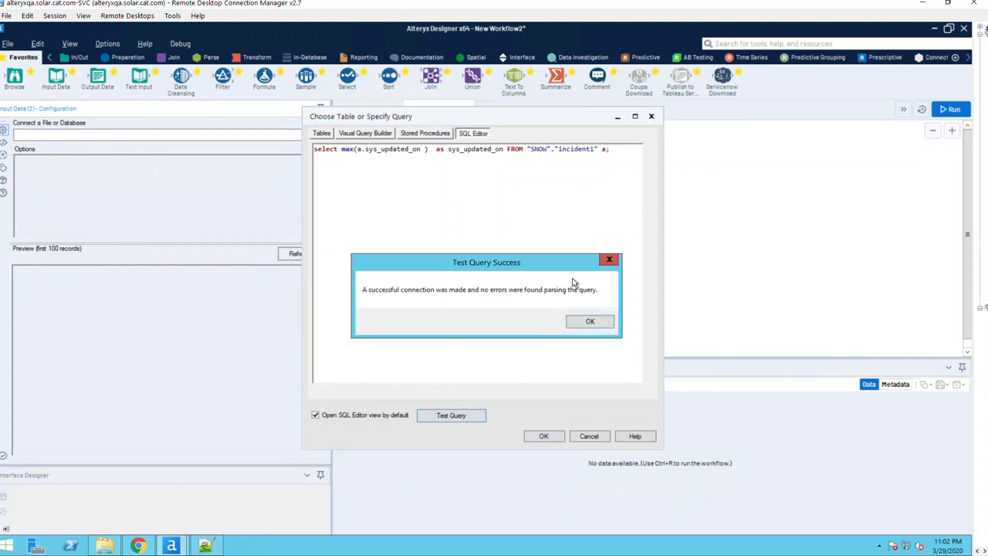
left_click(585, 322)
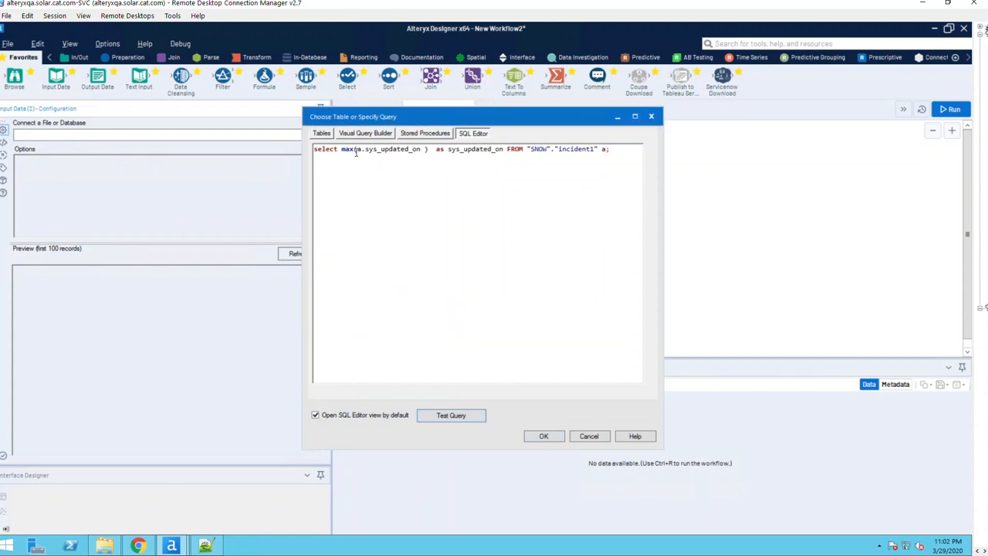
double_click(391, 150)
left_click(553, 440)
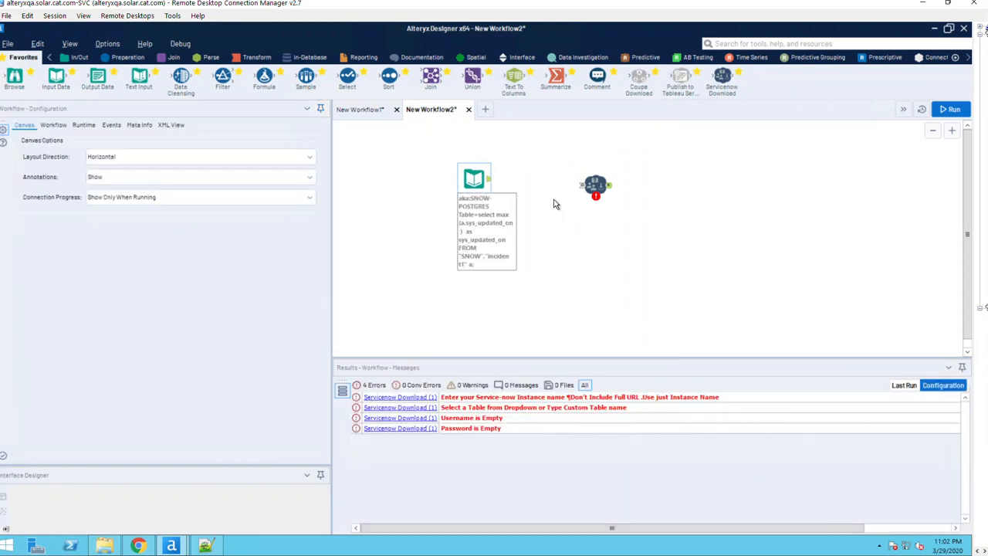
Connect Input Data to ServiceNow Download and enter the instance name, username and password.
left_click_drag(494, 187, 594, 189)
left_click(597, 189)
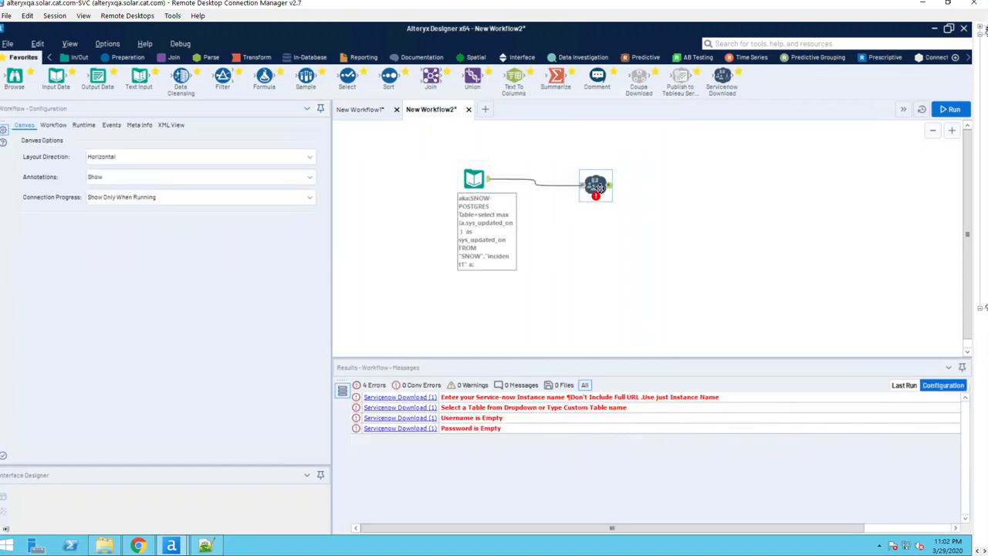
left_click(68, 202)
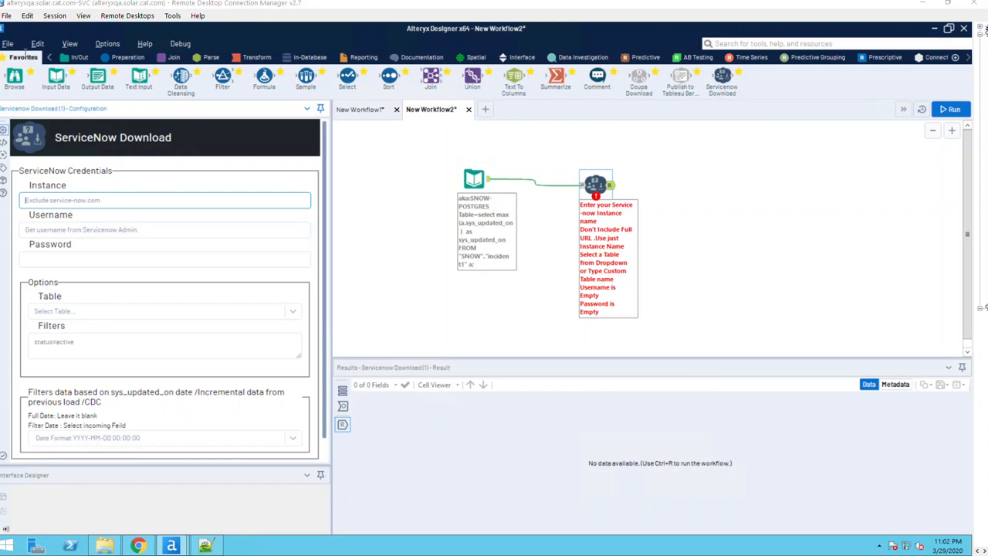
type("dev49822")
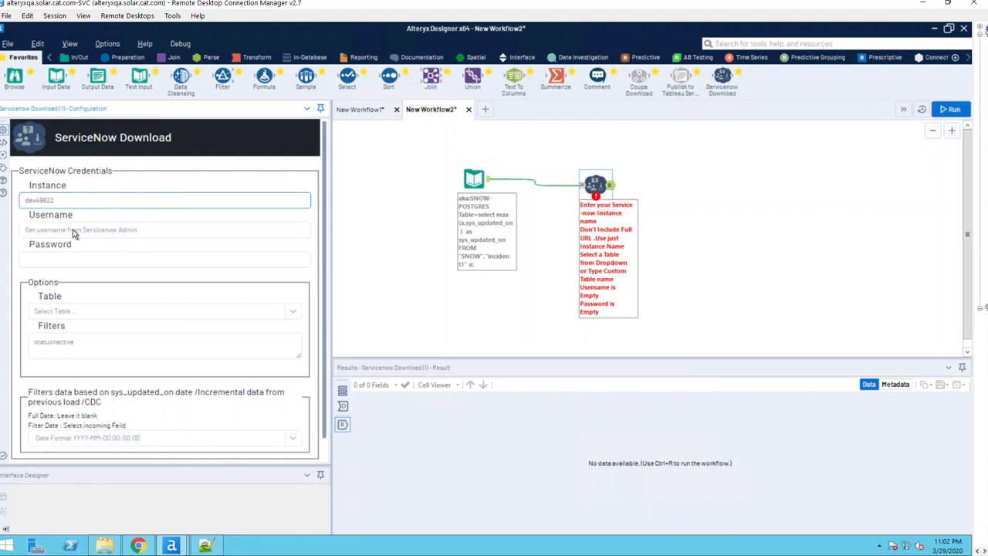
left_click(73, 230)
type("admin")
key("Tab")
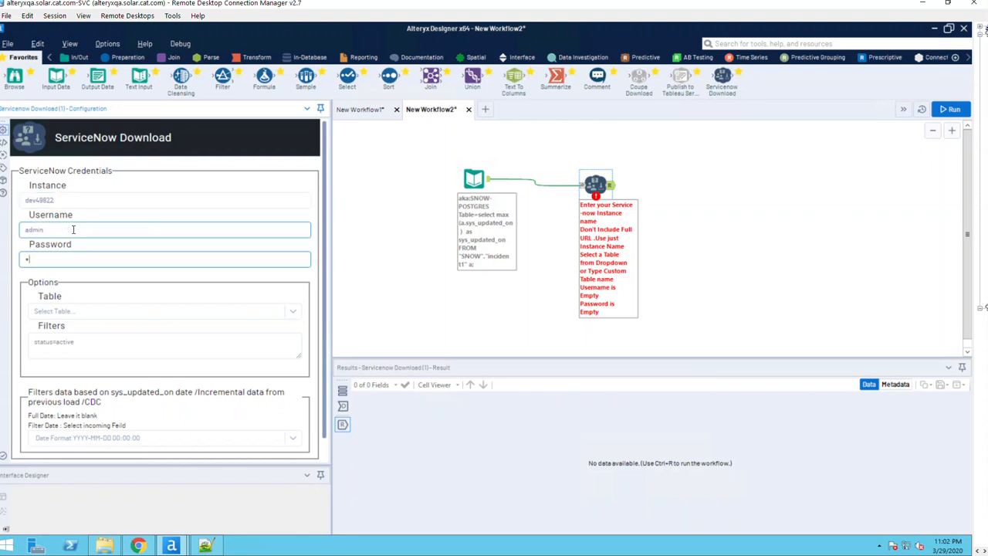
type("1")
Choose the incident table and sys_updated_on as the incremental date field.
left_click(93, 311)
type("in")
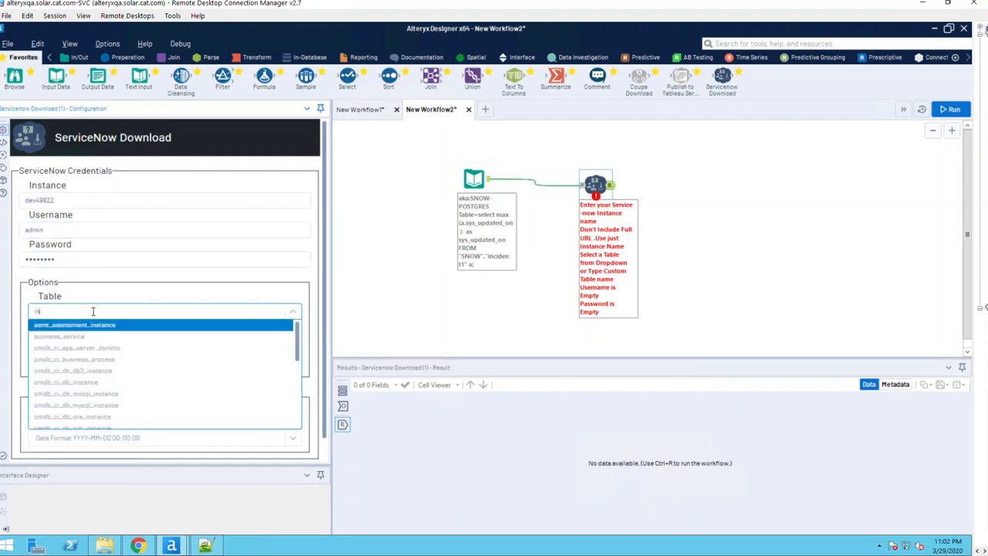
type("c")
left_click(67, 330)
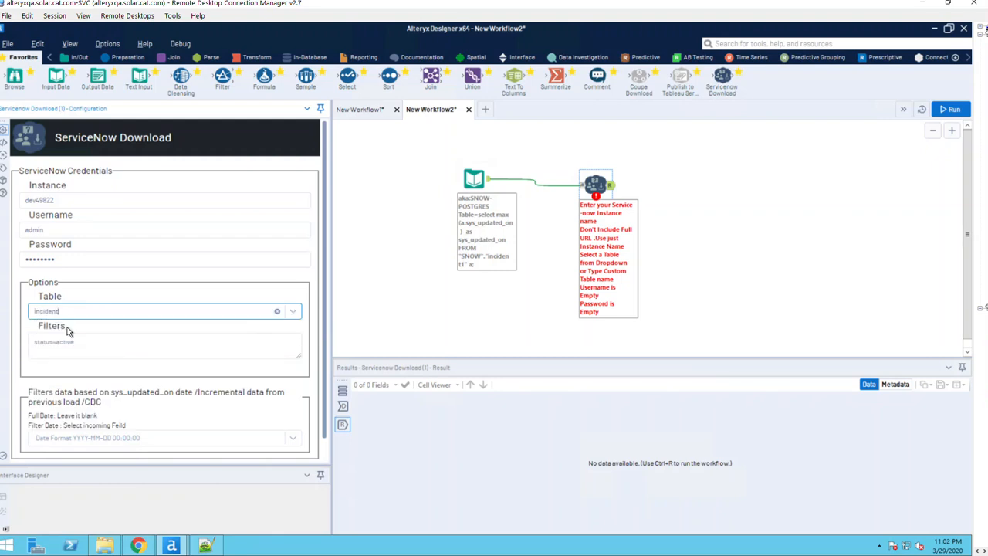
left_click(66, 345)
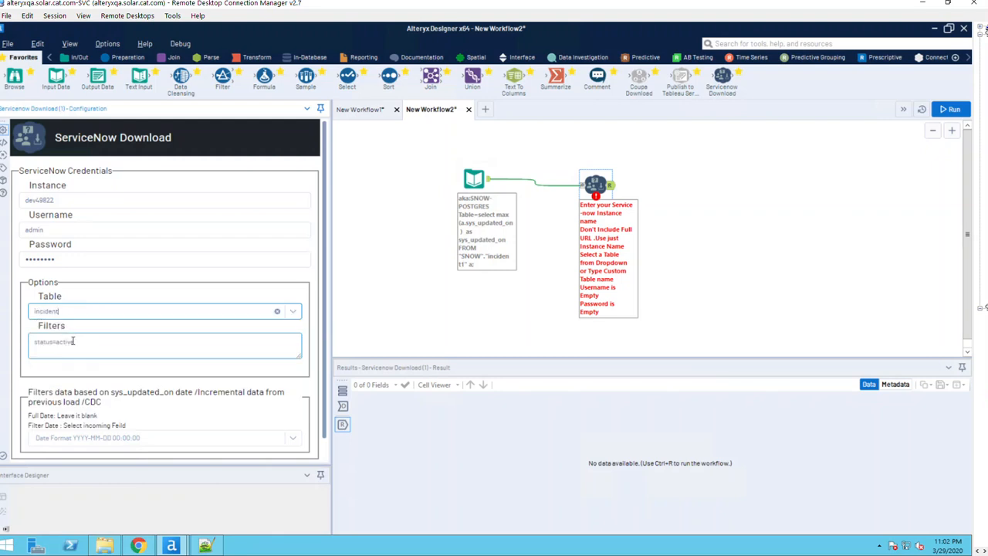
left_click(116, 437)
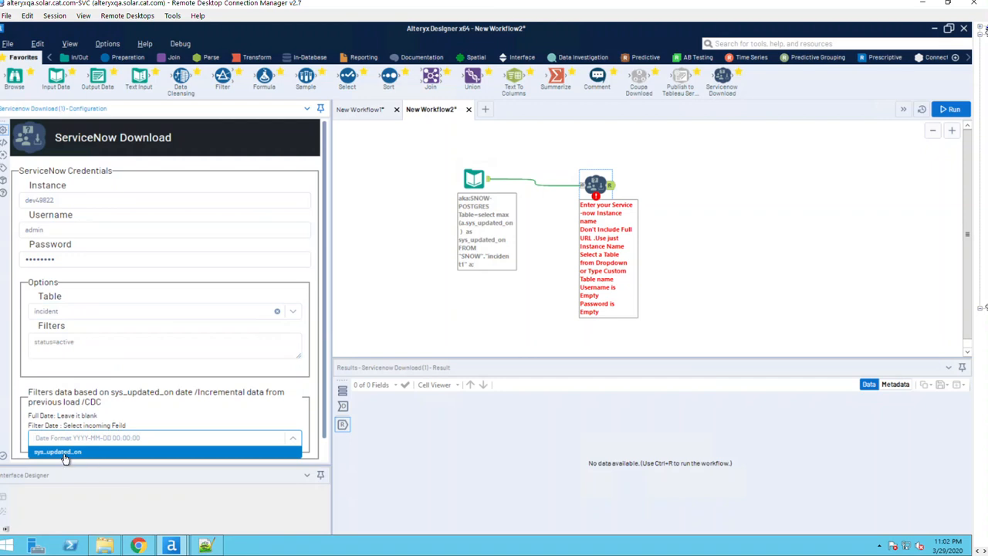
left_click(66, 454)
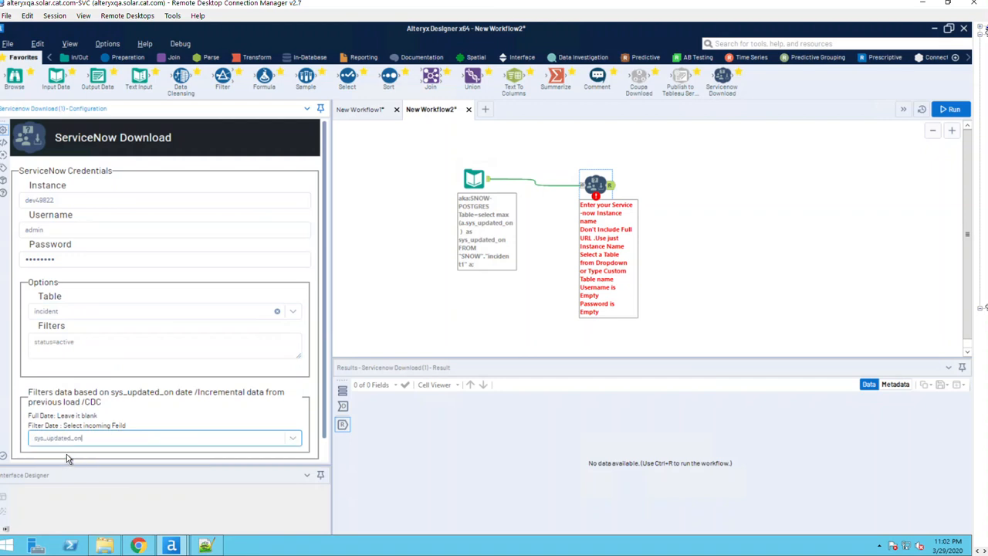
left_click(477, 179)
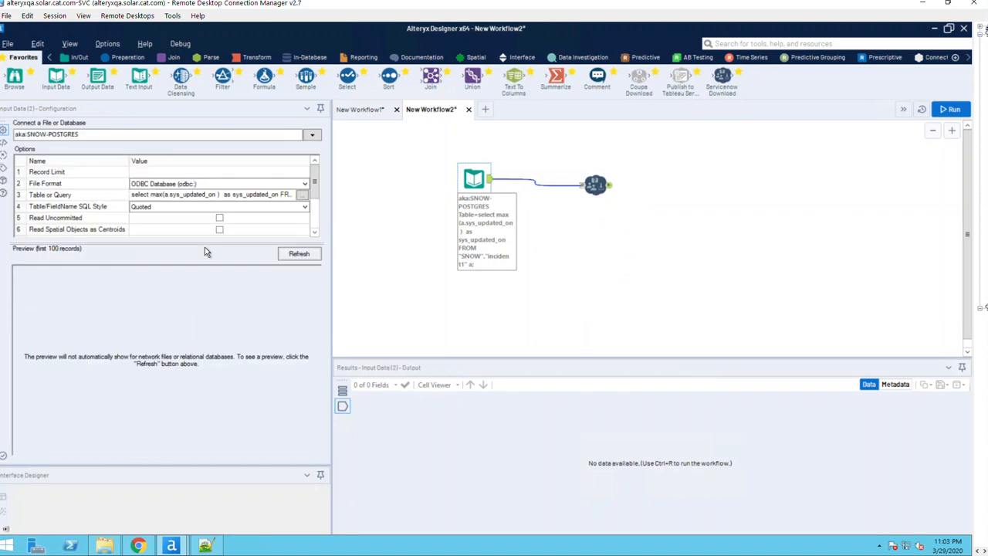
Preview Input Data's latest timestamp, then keep sys_updated_on as ServiceNow Download's filter date field.
left_click(297, 255)
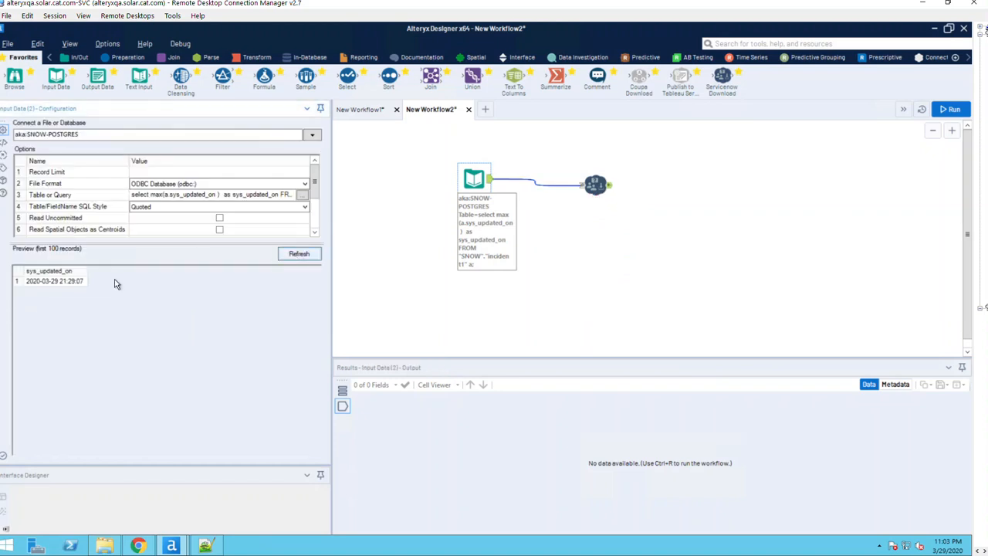
left_click(51, 282)
left_click(596, 190)
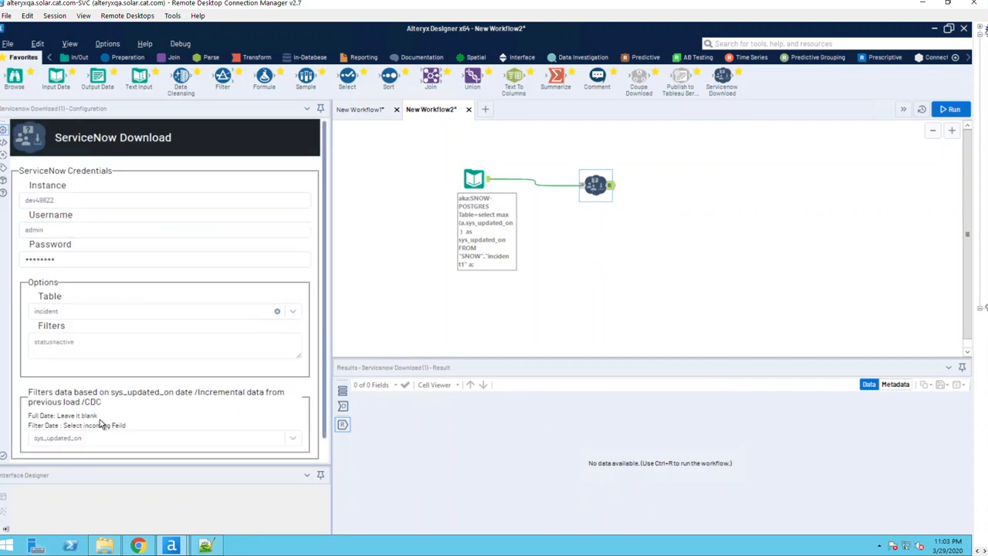
left_click_drag(87, 438, 11, 442)
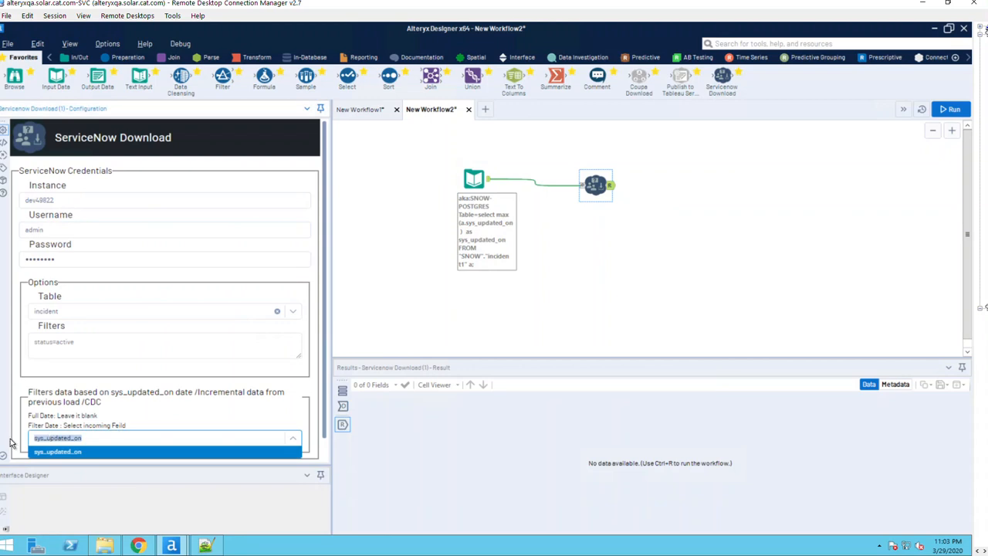
left_click(95, 439)
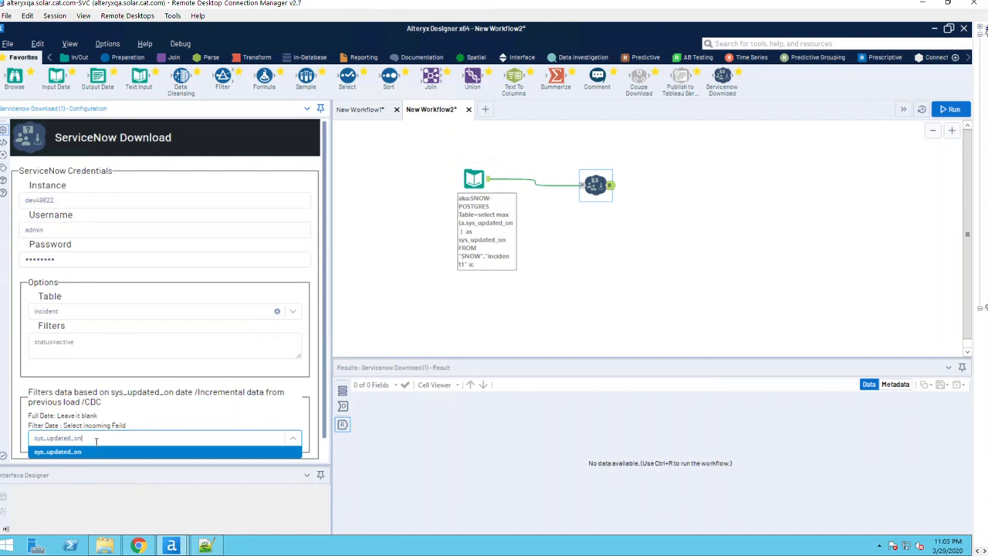
left_click(694, 249)
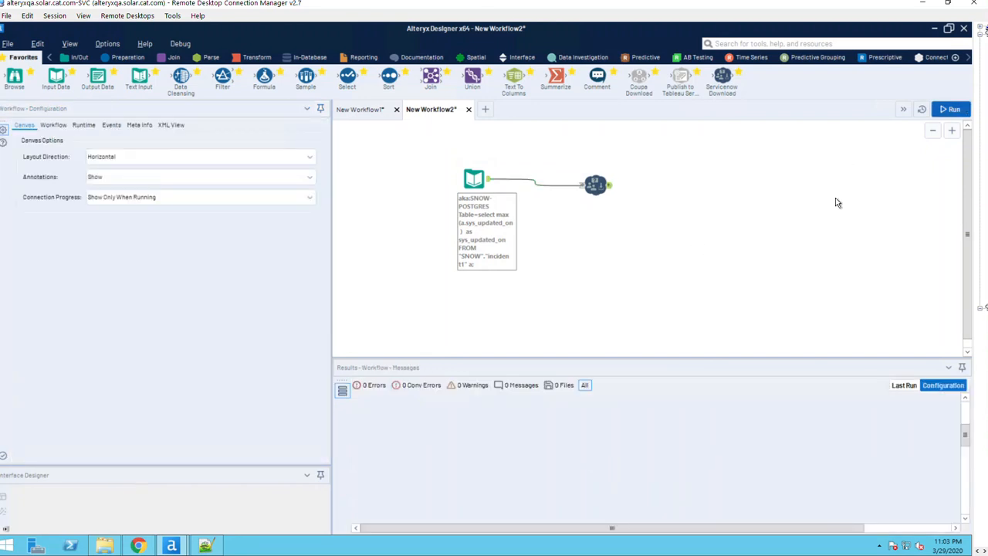
Run the workflow and verify the only downloaded record is incident INC0010005.
left_click(949, 110)
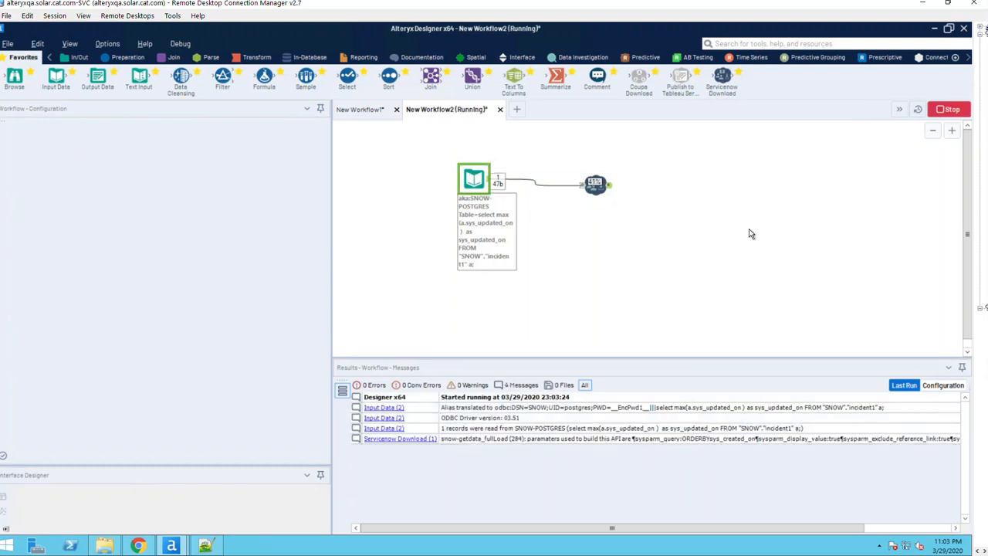
left_click(609, 190)
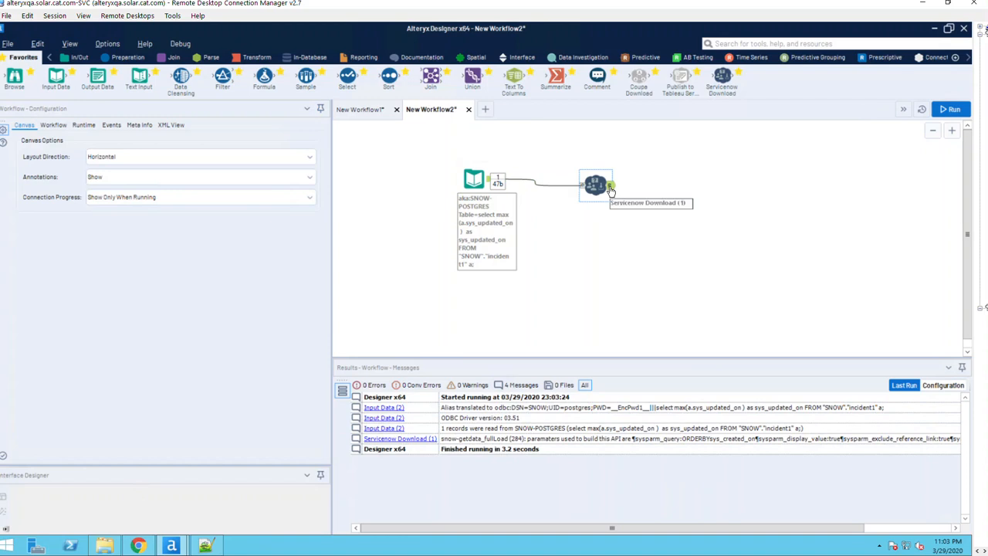
left_click(486, 410)
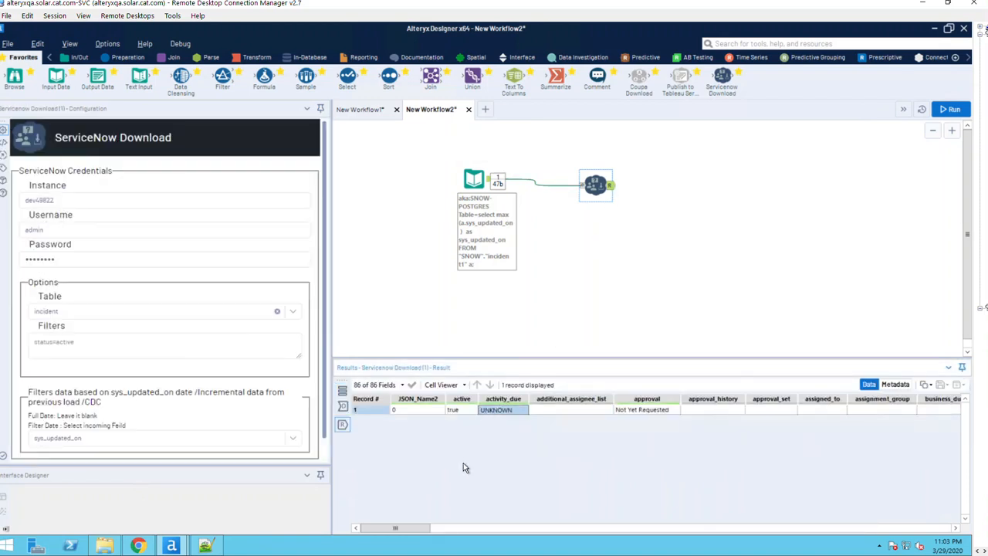
left_click_drag(395, 532, 668, 548)
left_click(483, 411)
left_click_drag(705, 513, 789, 420)
left_click(764, 409)
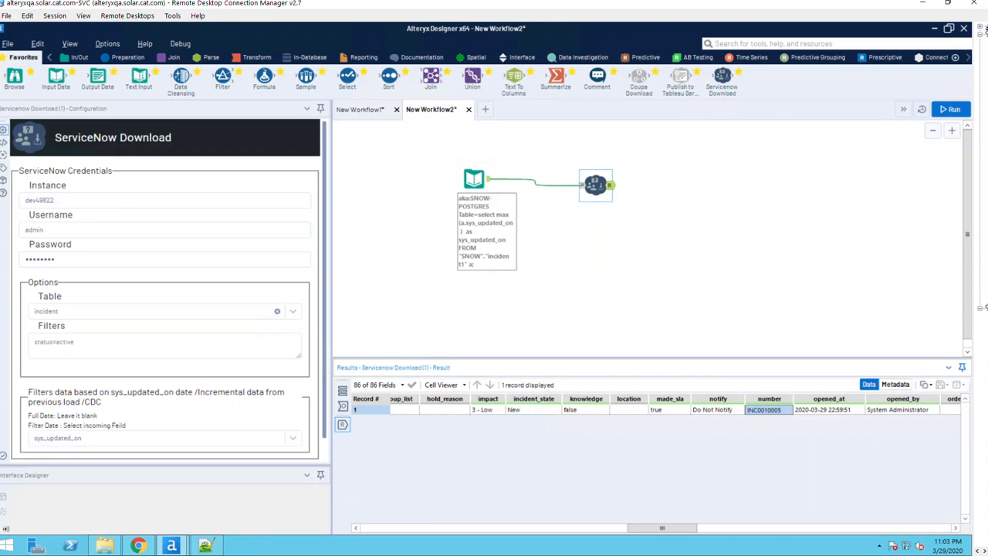
key("alt+Tab")
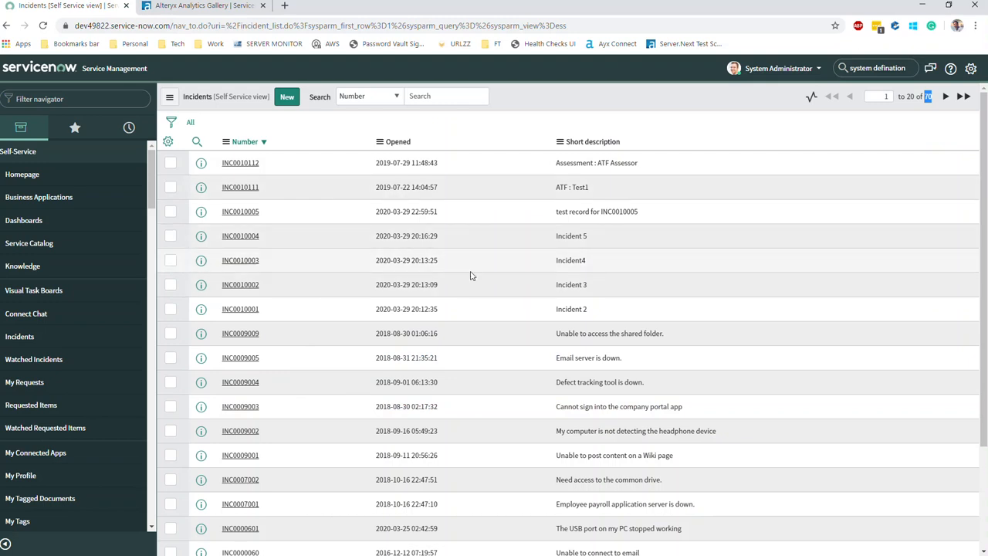
Set incident INC0010111's state to Closed and resolve it.
scroll(482, 249, "down", 3)
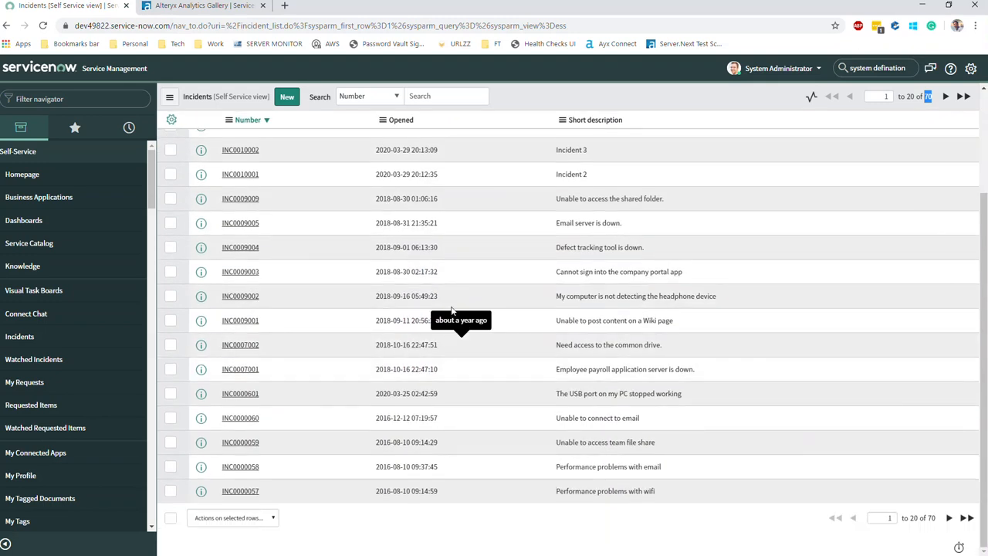
scroll(401, 358, "up", 3)
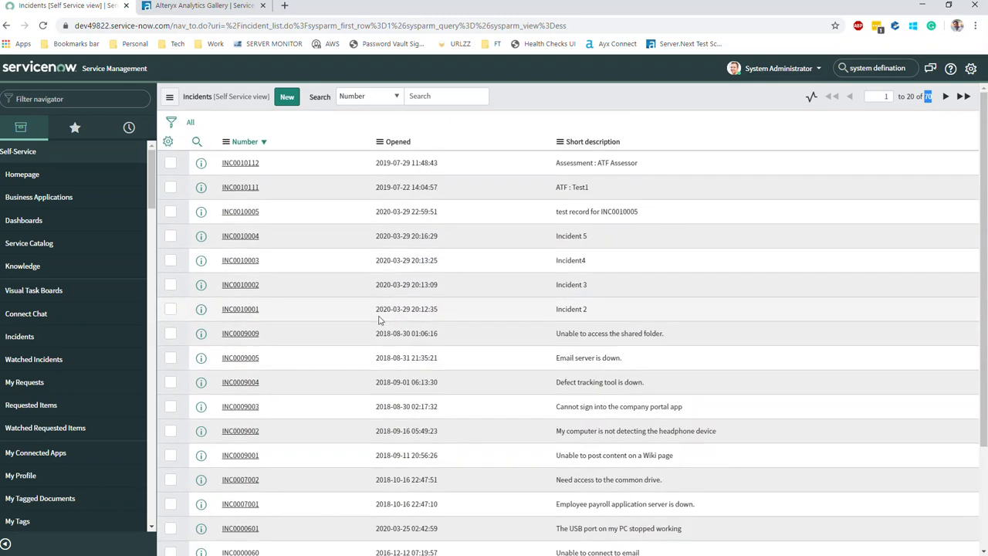
left_click(239, 188)
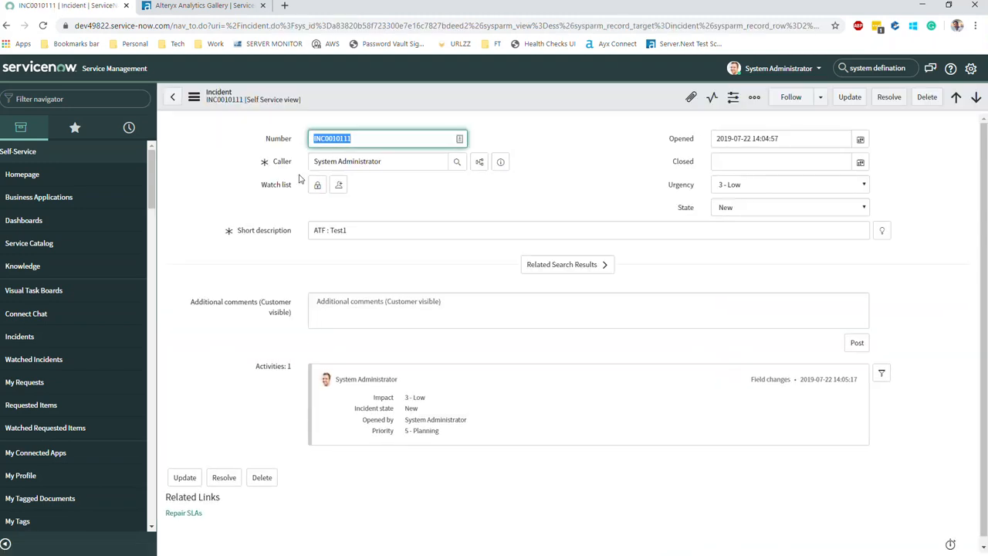
left_click(794, 213)
left_click(744, 265)
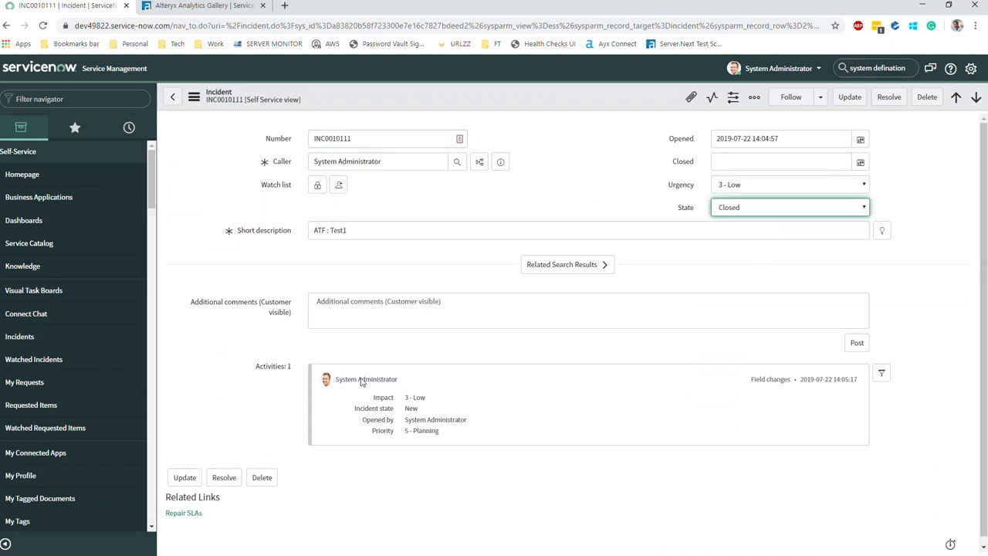
left_click(223, 477)
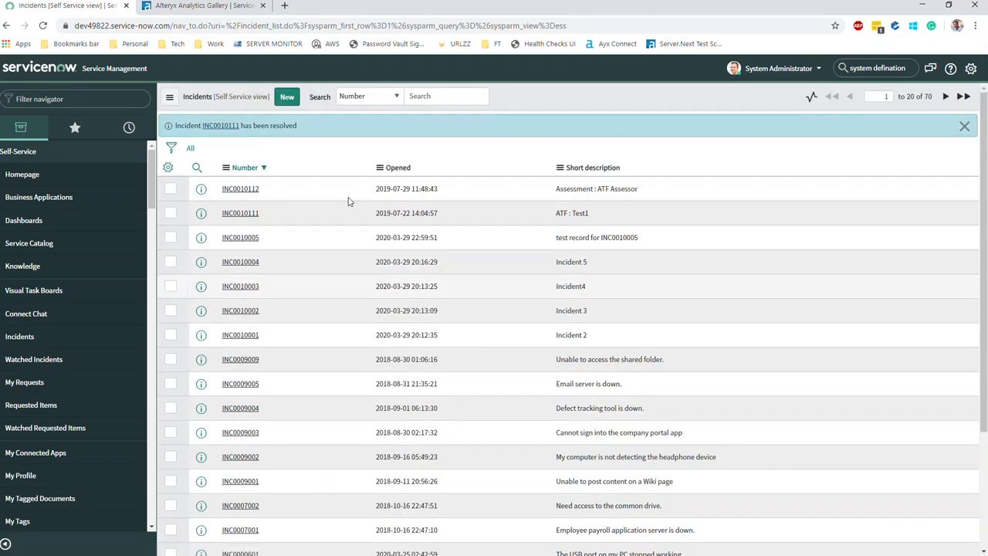
Back in Alteryx, deselect the canvas tools and run the workflow again.
left_click(920, 7)
left_click(691, 236)
left_click(955, 111)
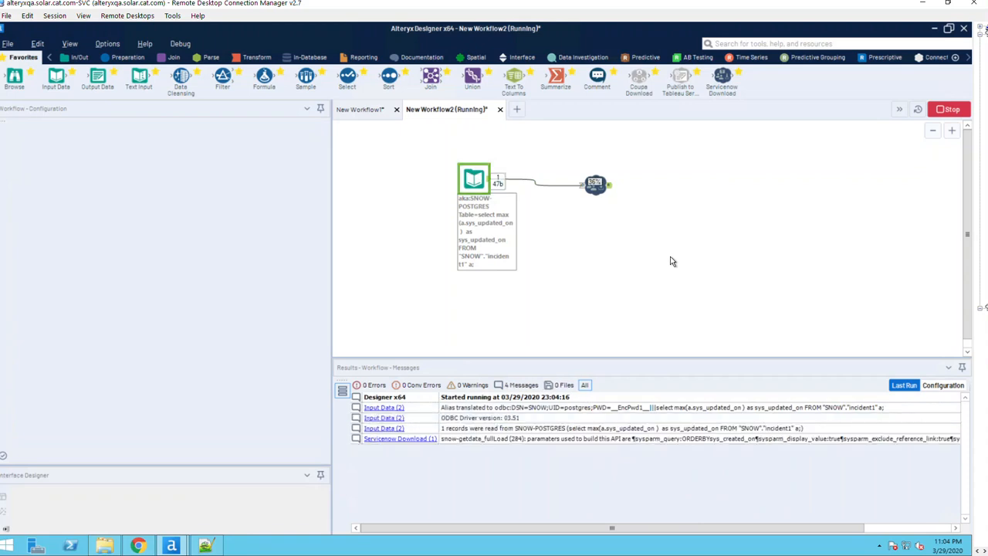
Compare the two downloaded incidents: INC0010005 is New and INC0010111 is Resolved.
left_click(607, 187)
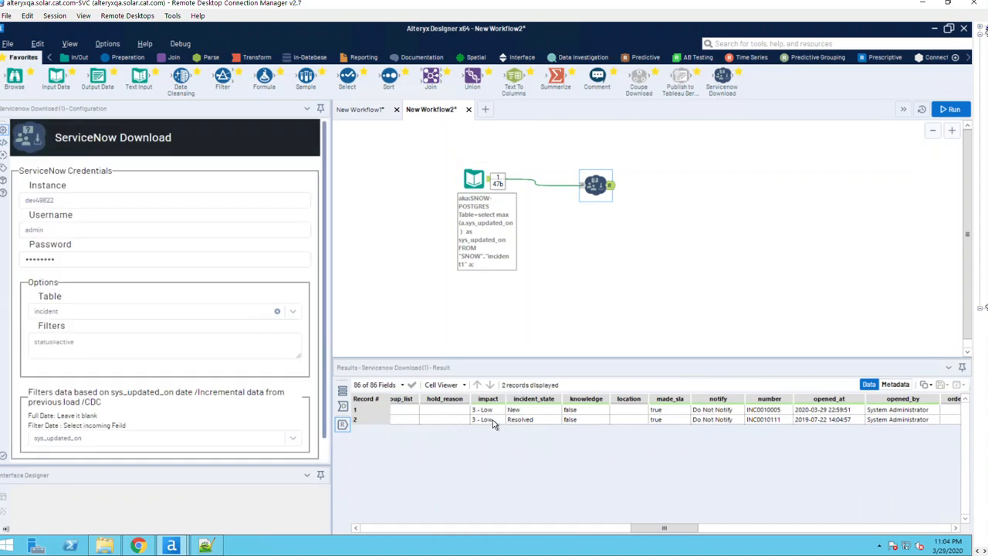
left_click_drag(514, 410, 521, 417)
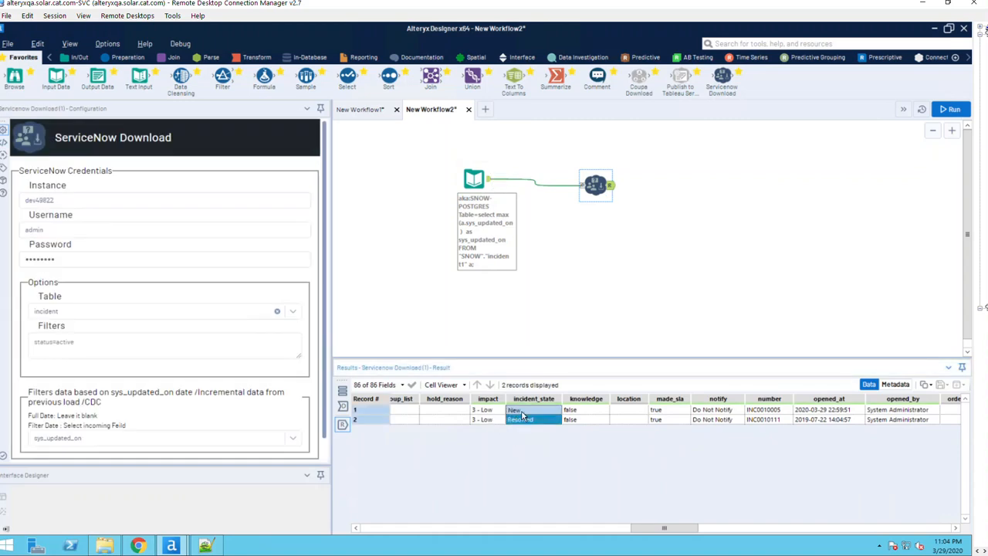
left_click(521, 413)
left_click(522, 419)
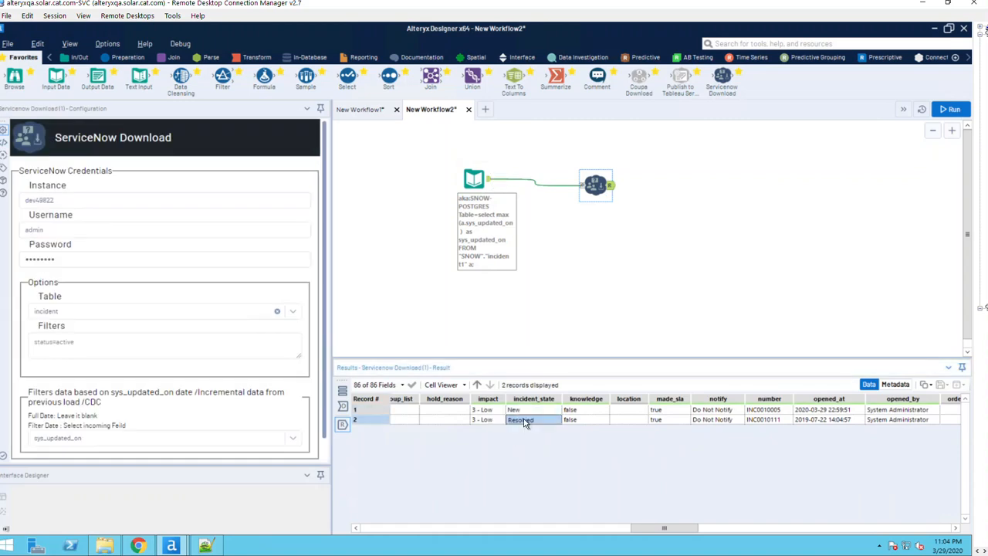
left_click(525, 409)
left_click(524, 416)
left_click(525, 410)
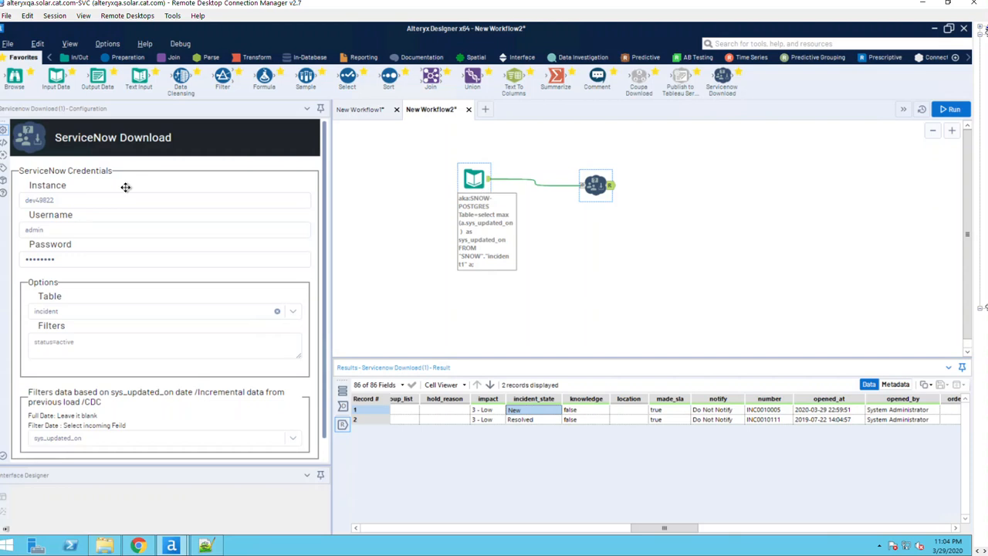
Check the max sys_updated_on returned by the Postgres input, then go to New Workflow1.
left_click(483, 182)
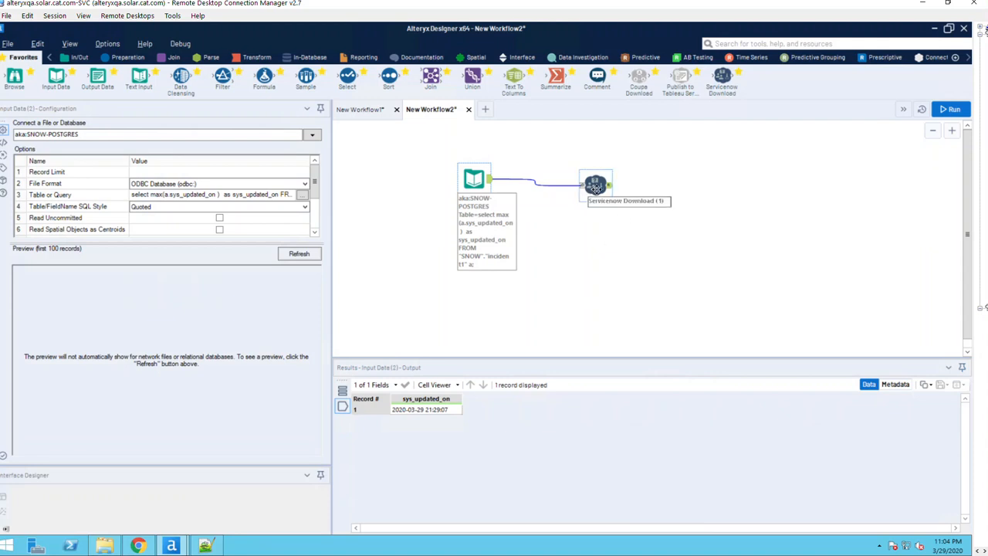
left_click(618, 229)
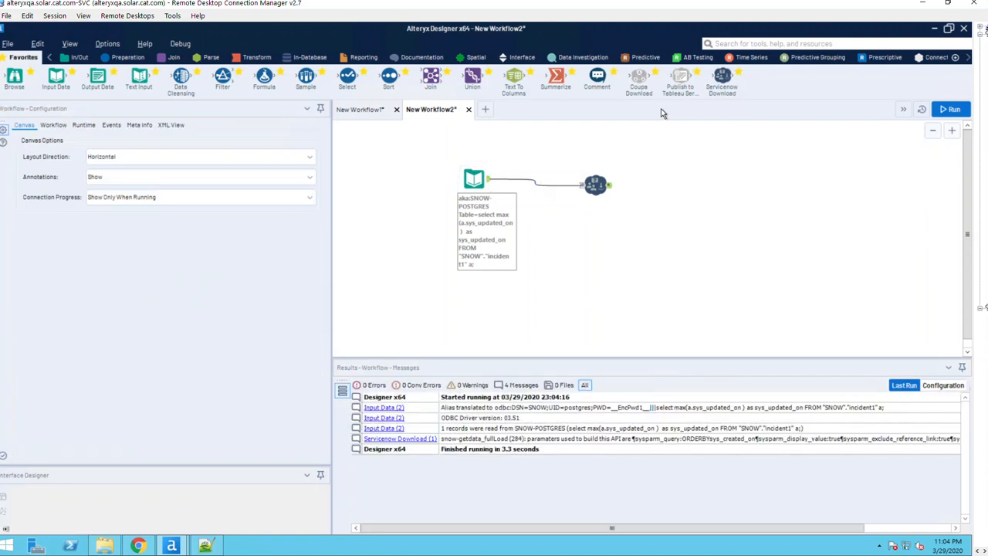
left_click(360, 113)
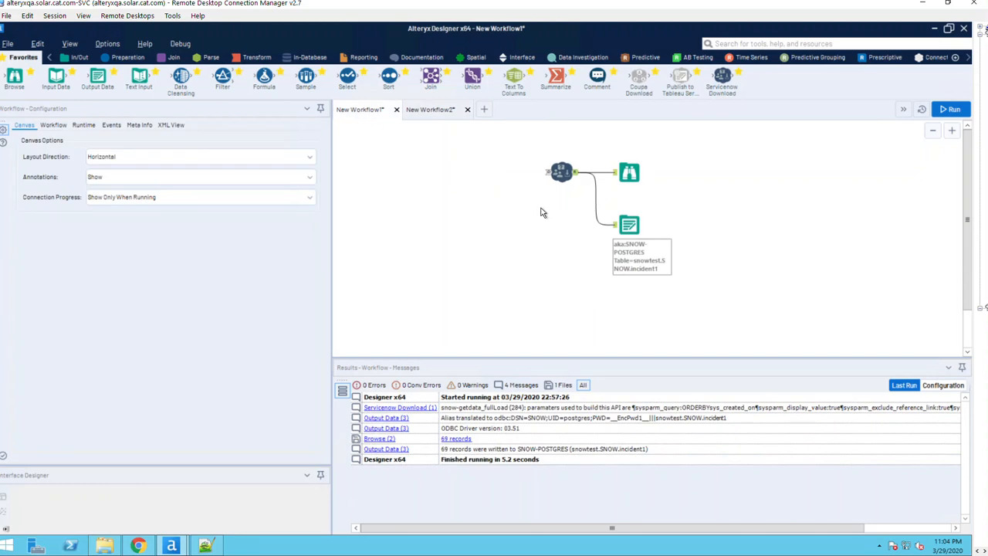
Copy the snowtest.SNOW.incident1 Output Data tool into New Workflow2 and connect ServiceNow Download to it.
left_click(629, 225)
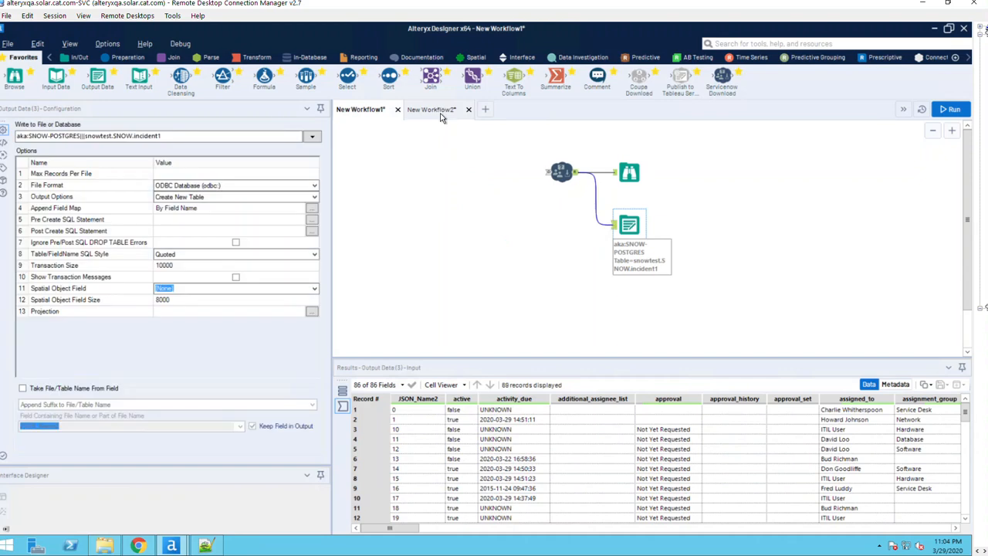
left_click(441, 114)
right_click(699, 184)
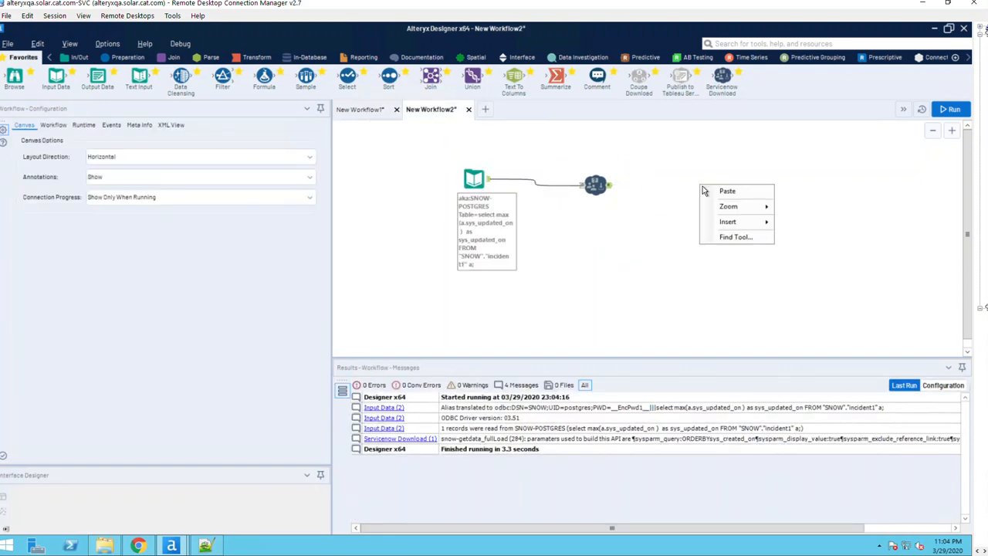
left_click(726, 191)
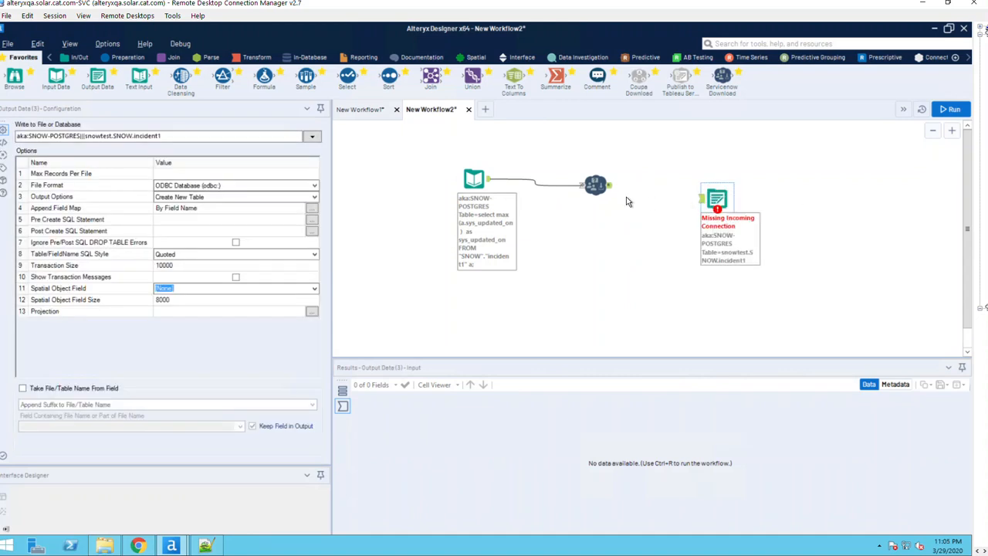
left_click_drag(716, 203, 717, 201)
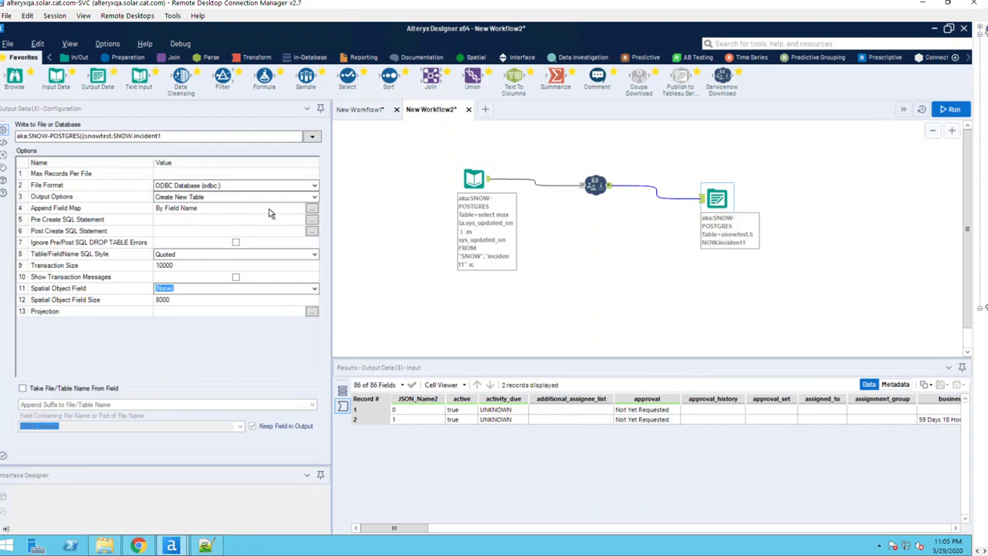
Set the output tool's Output Options to Update: Insert if New.
left_click(233, 199)
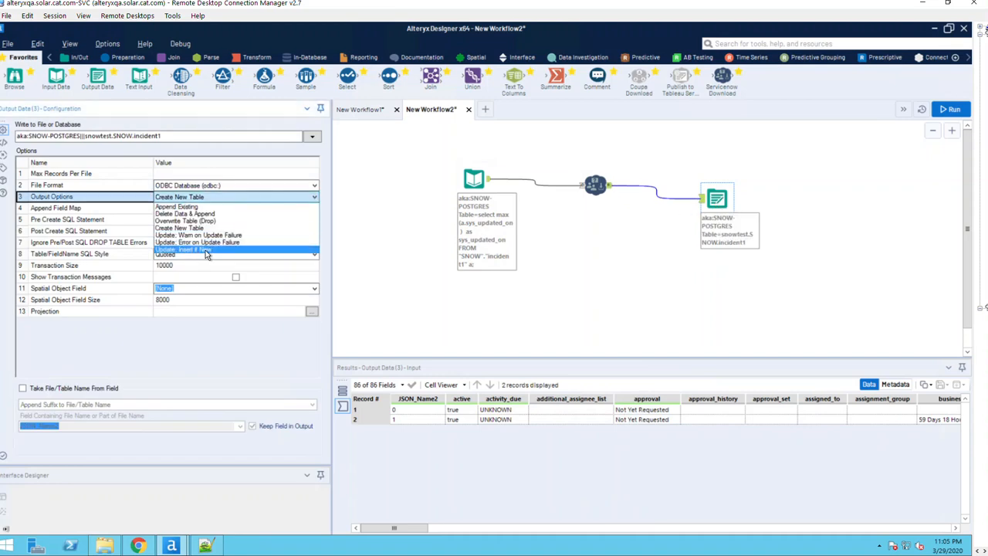
left_click(205, 250)
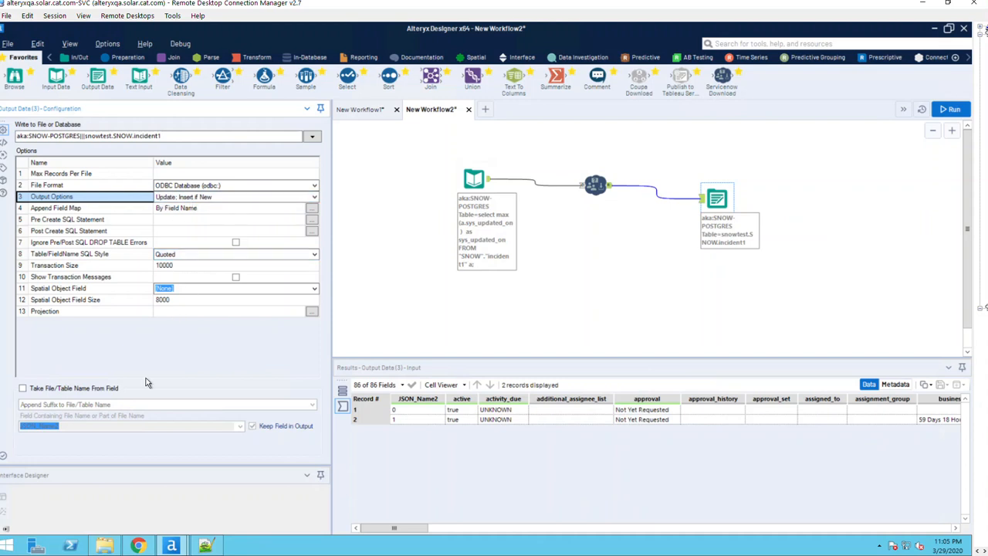
left_click(669, 272)
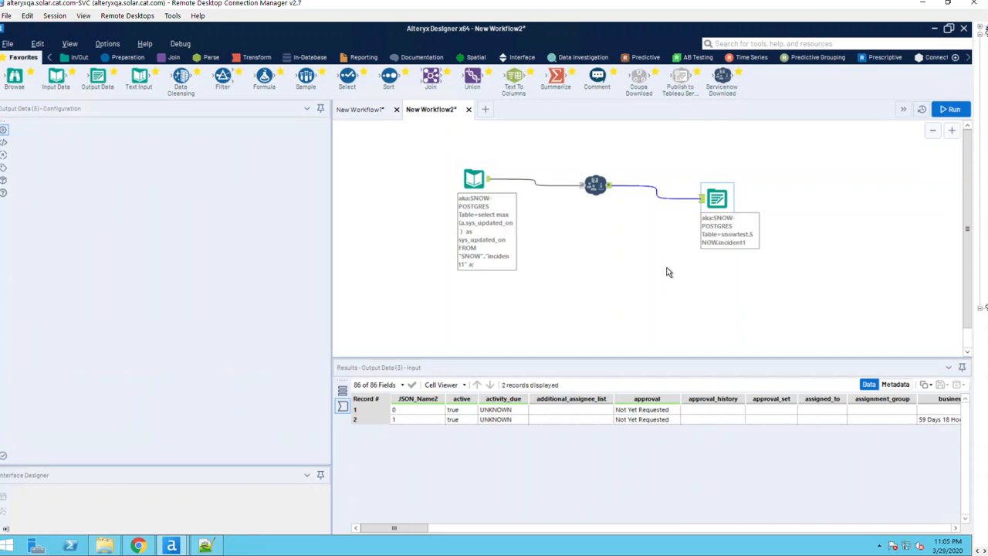
Run the upsert workflow and note the error requiring a primary key.
left_click(950, 108)
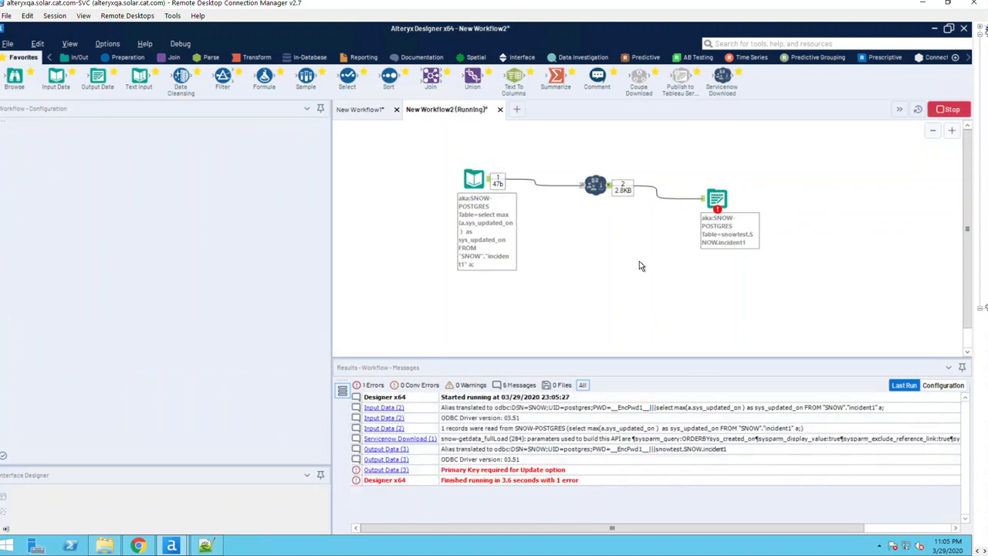
left_click(470, 474)
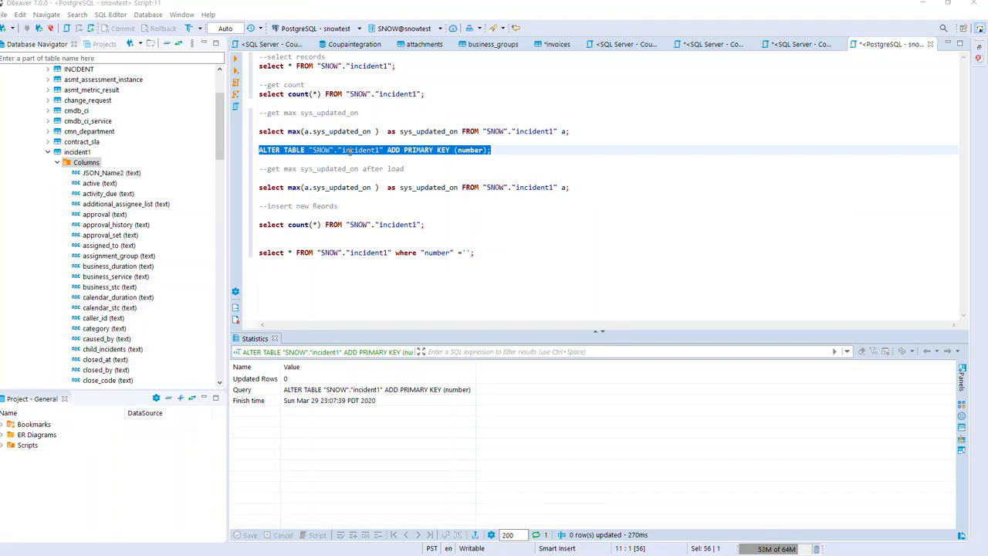
Refresh incident1 in the navigator and confirm its new incident1_pkey primary key constraint.
double_click(466, 150)
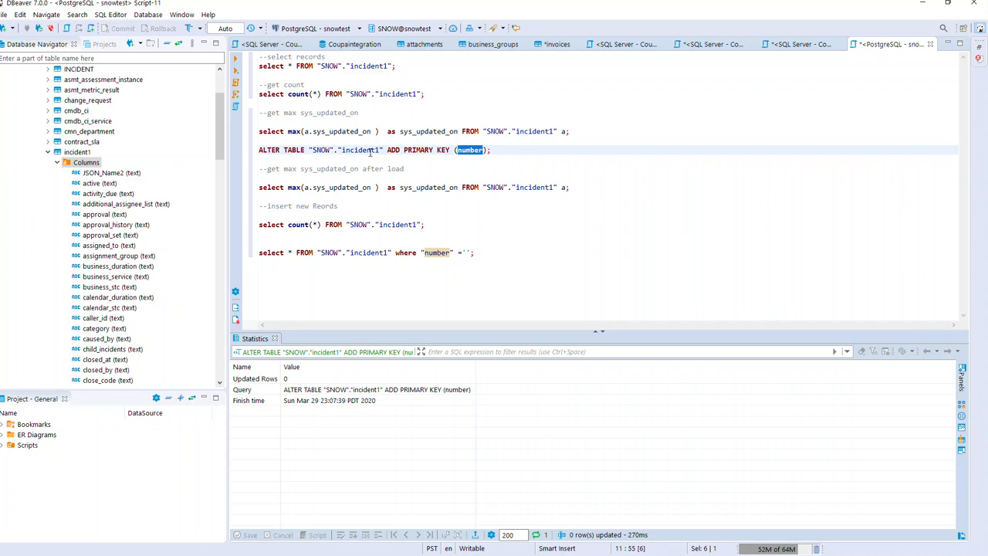
double_click(360, 150)
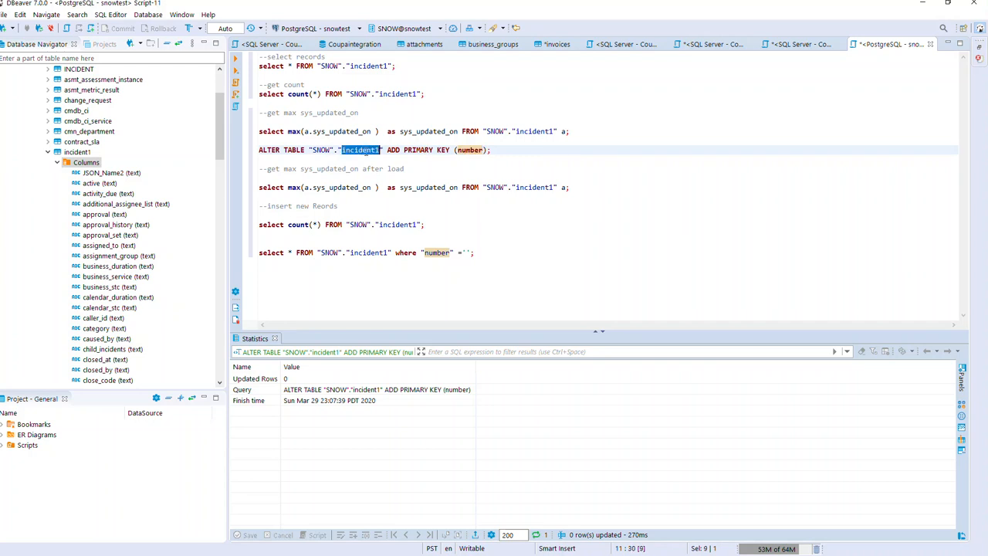
left_click(77, 152)
right_click(78, 152)
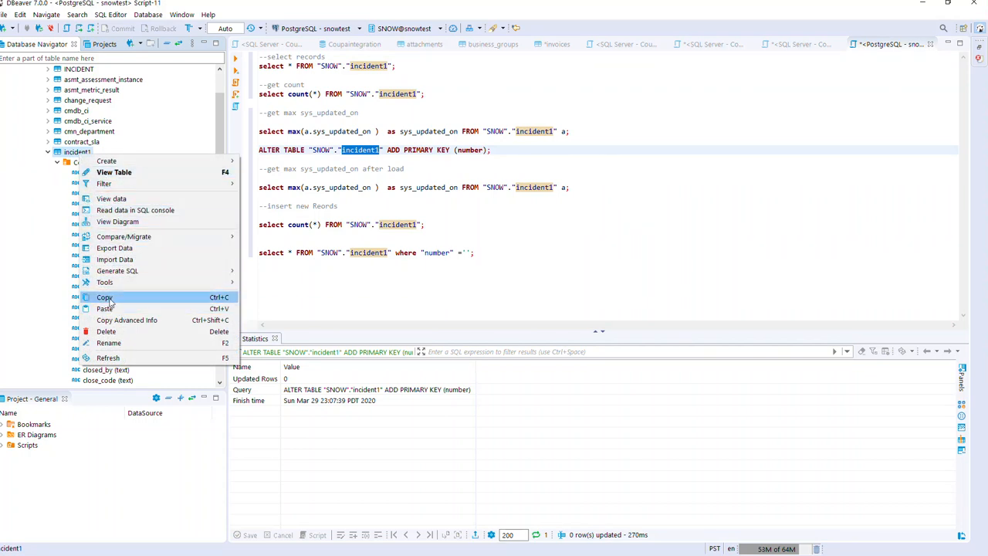
left_click(108, 358)
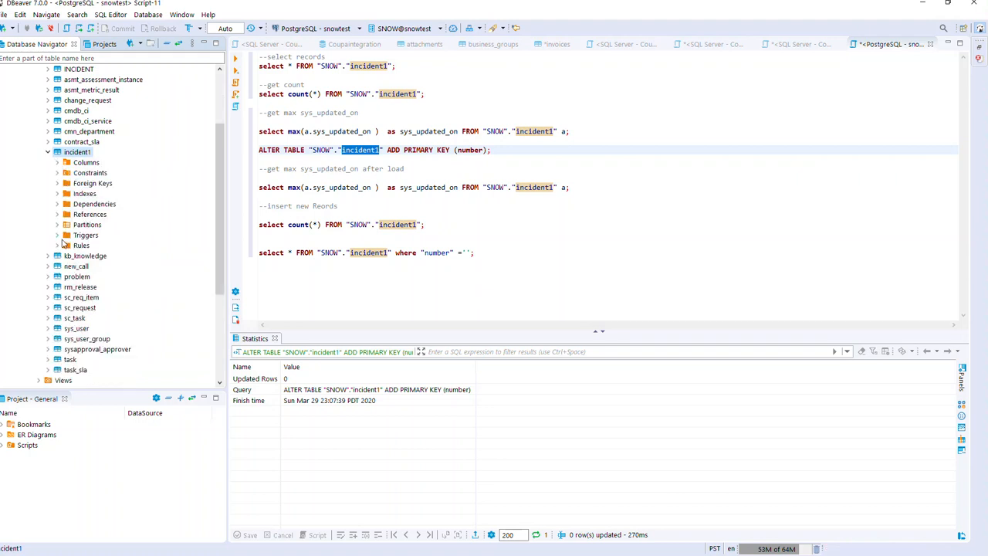
left_click(57, 173)
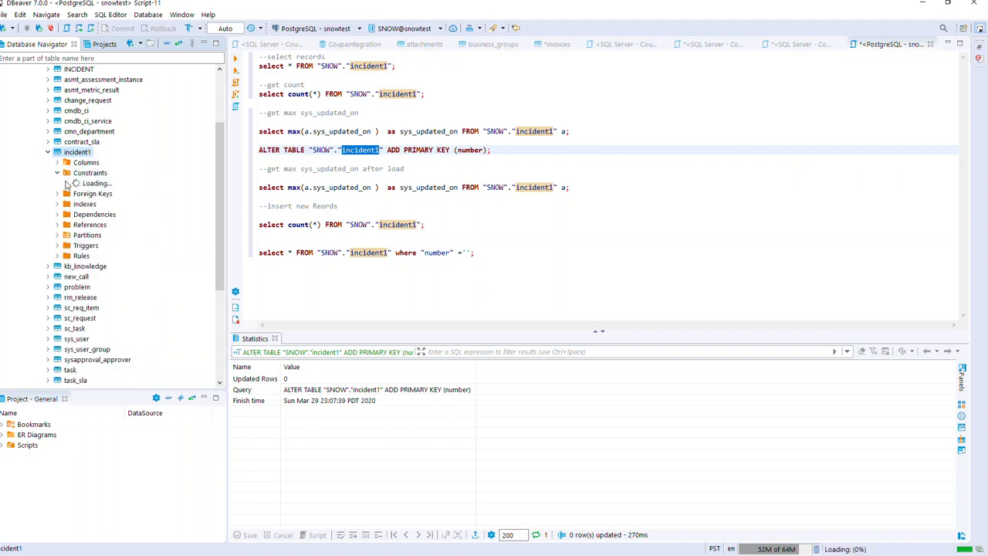
left_click(102, 184)
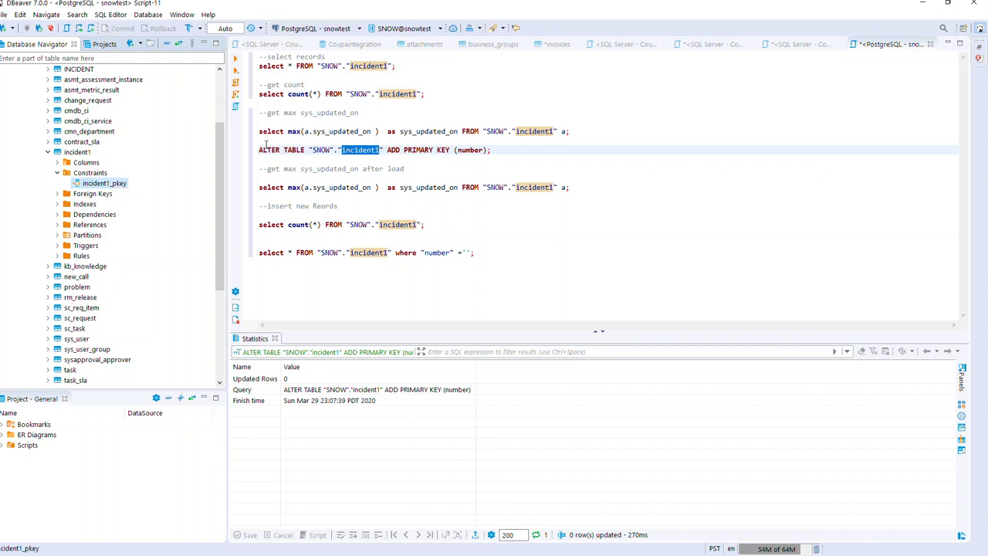
key("alt+Tab")
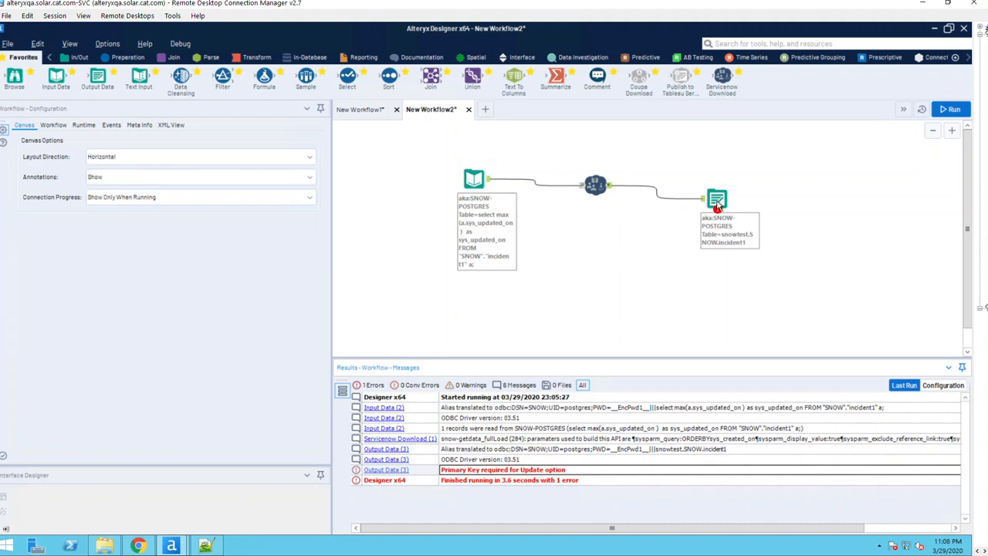
Rerun the upsert workflow, which inserts 1 and updates 1 record in incident1.
left_click(716, 201)
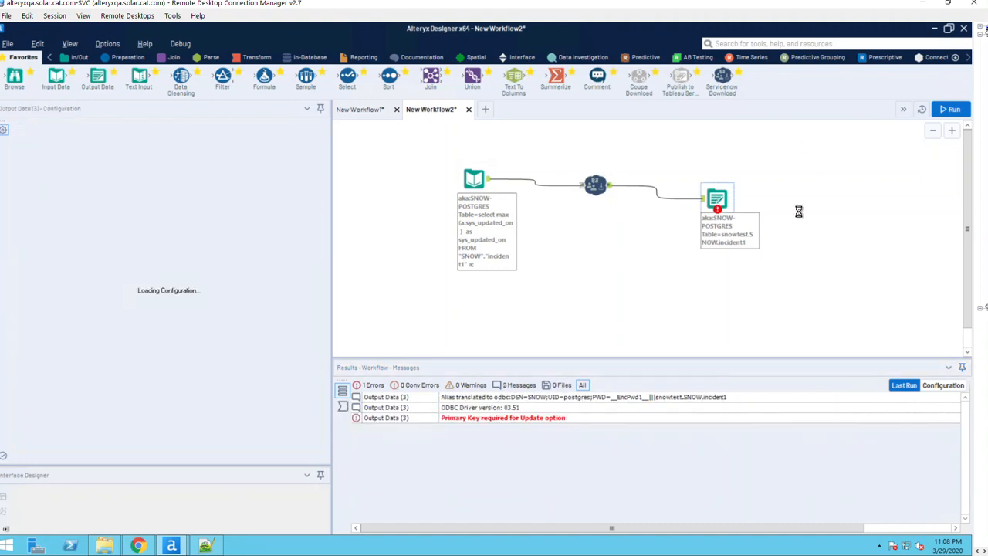
left_click(954, 110)
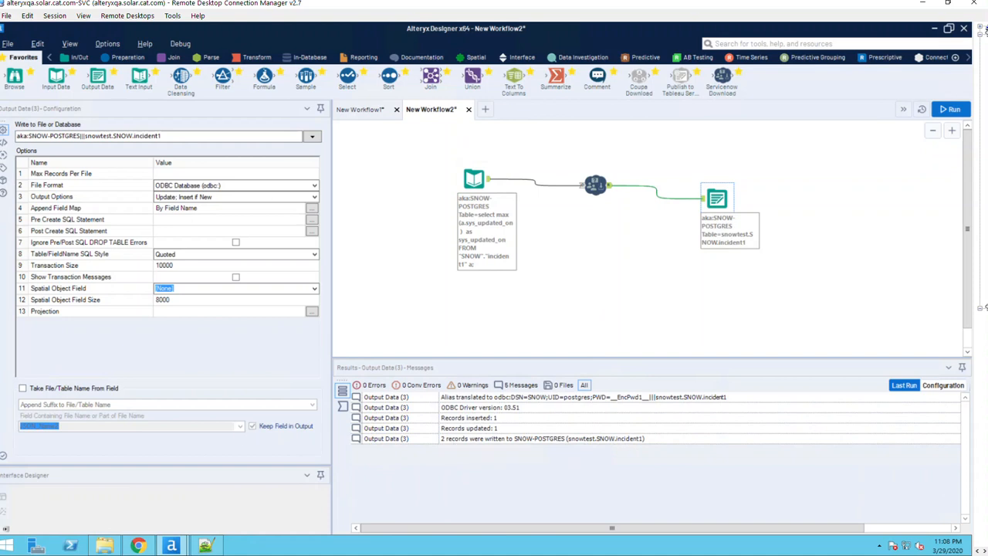
key("alt+Tab")
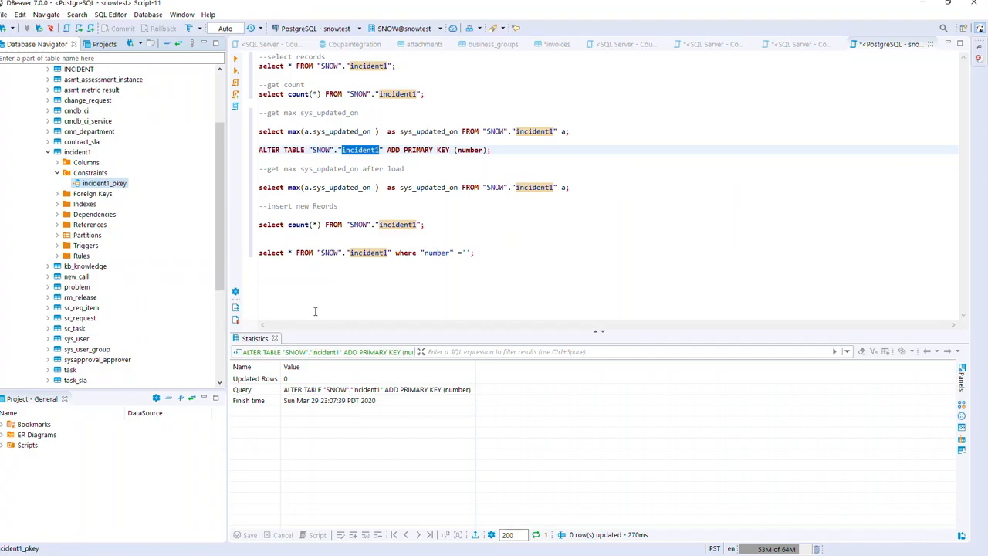
Run the select count(*) query on incident1, which now returns 70 rows.
triple_click(400, 186)
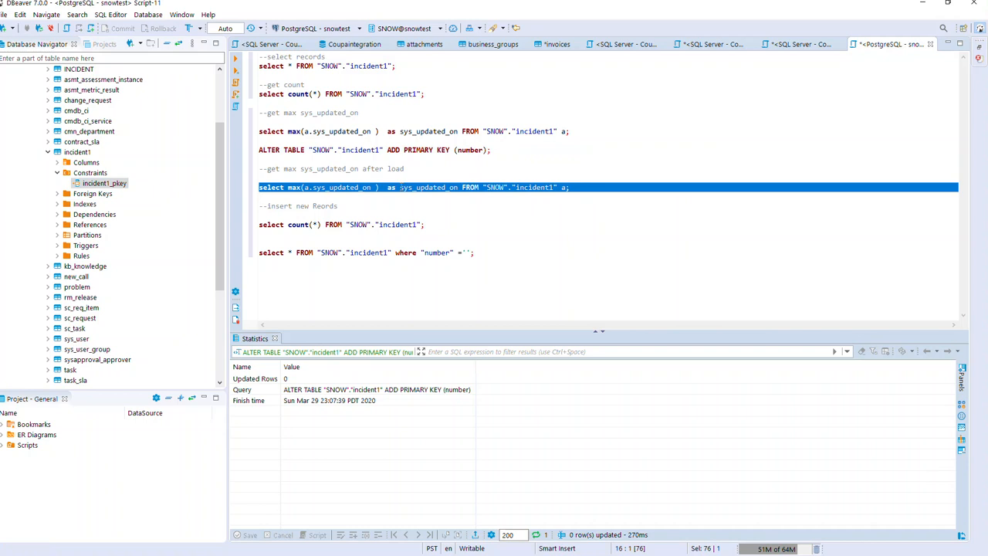
triple_click(364, 224)
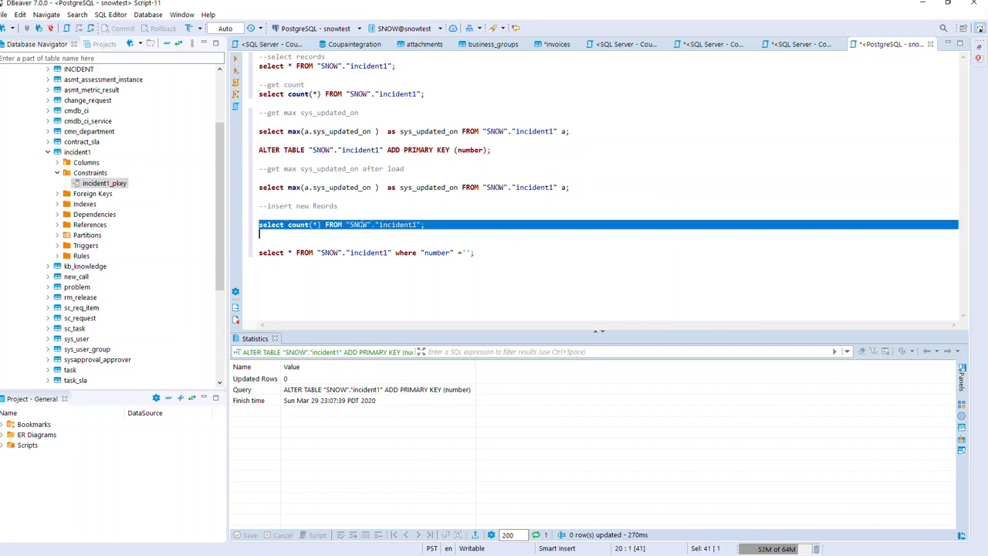
left_click(235, 60)
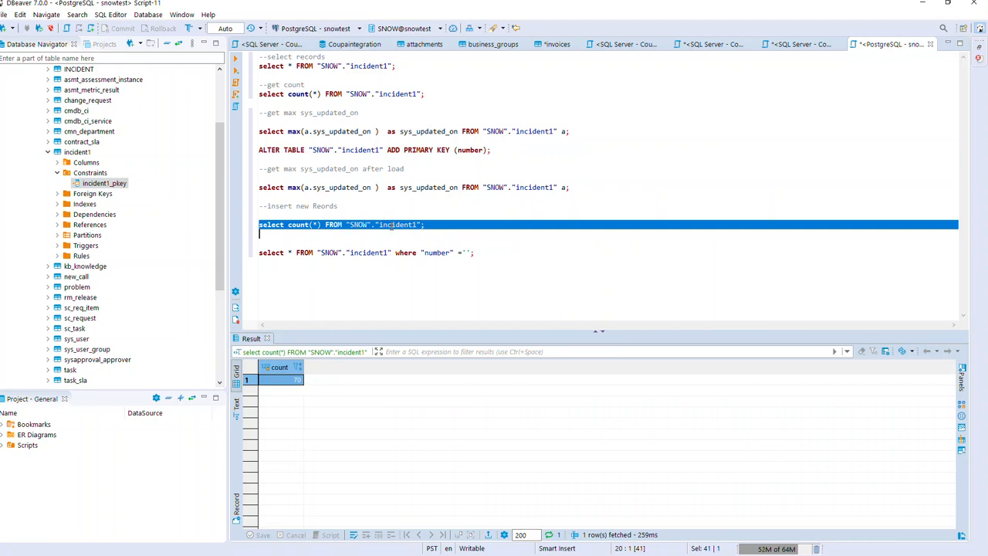
left_click_drag(445, 224, 261, 225)
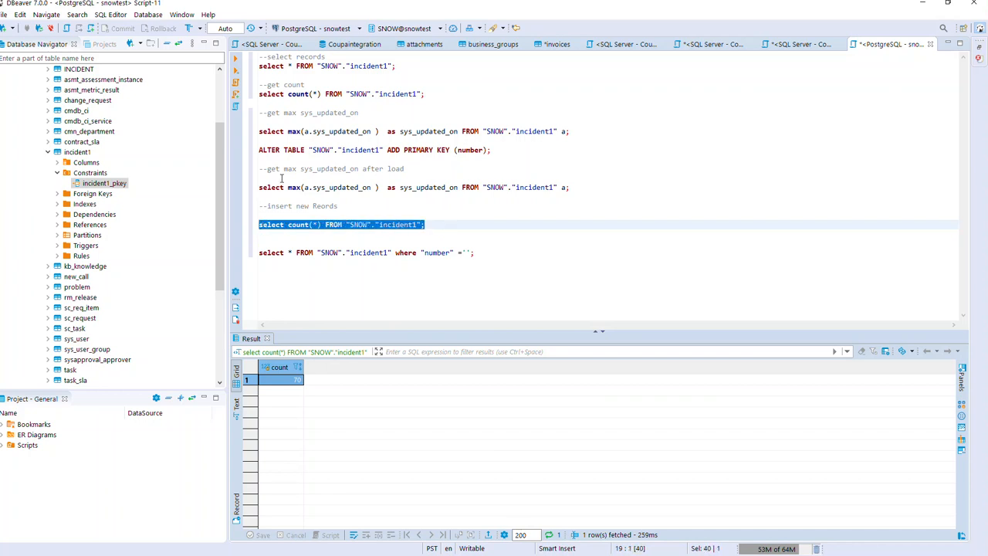
left_click_drag(425, 94, 261, 94)
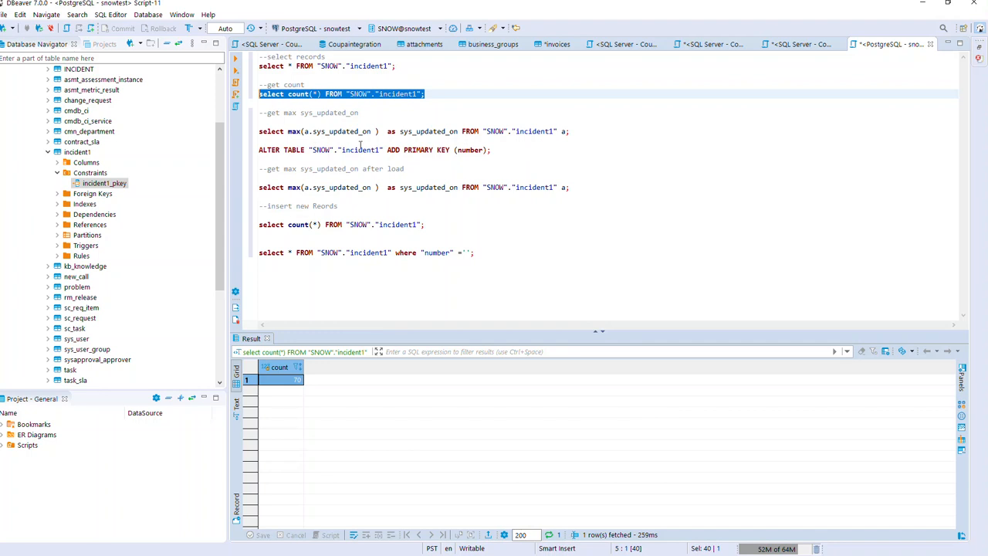
double_click(431, 149)
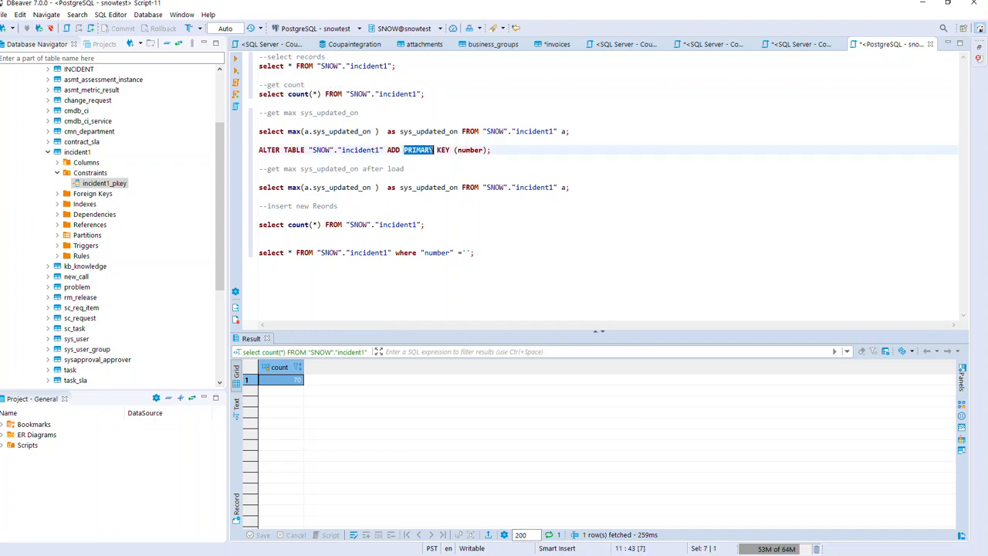
left_click(429, 161)
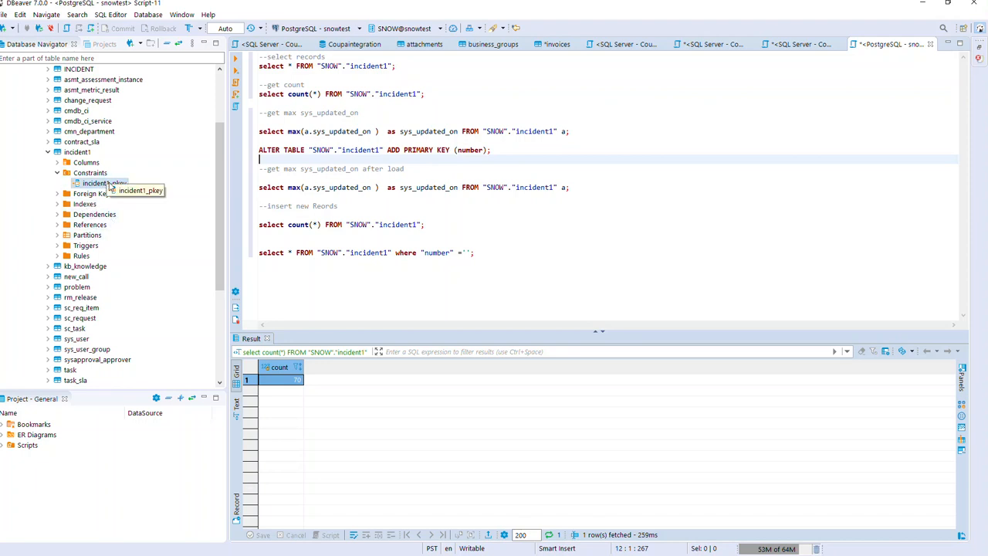
Collapse incident1 in the navigator and minimize DBeaver.
left_click(48, 152)
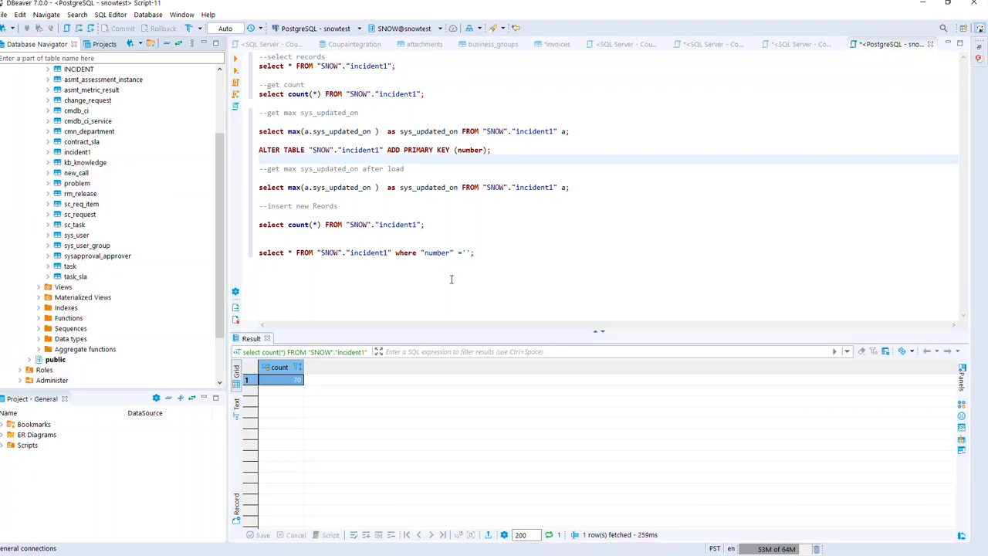
left_click_drag(484, 260, 587, 65)
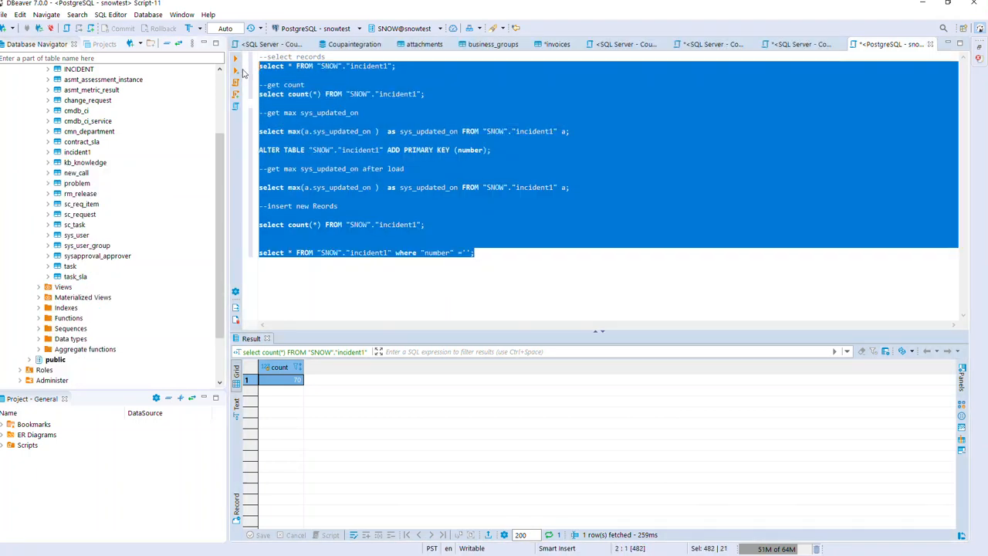
left_click(922, 4)
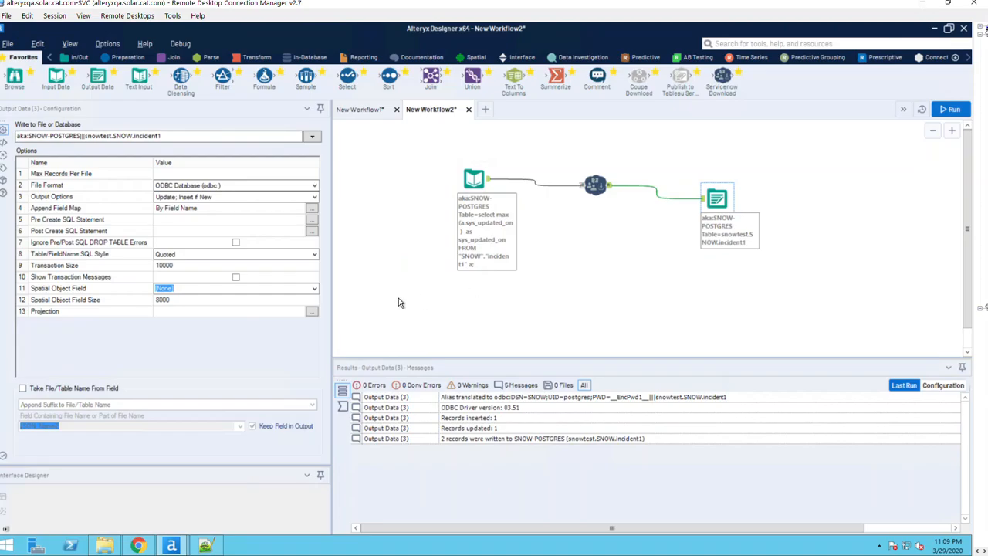
Delete the Postgres Output Data tool from New Workflow2, then return to New Workflow1.
left_click(598, 187)
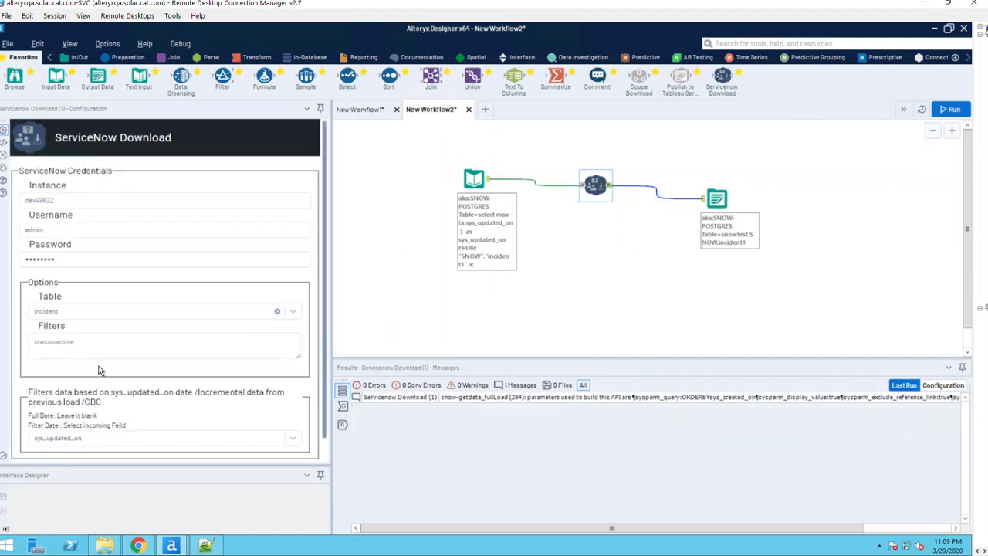
left_click(67, 346)
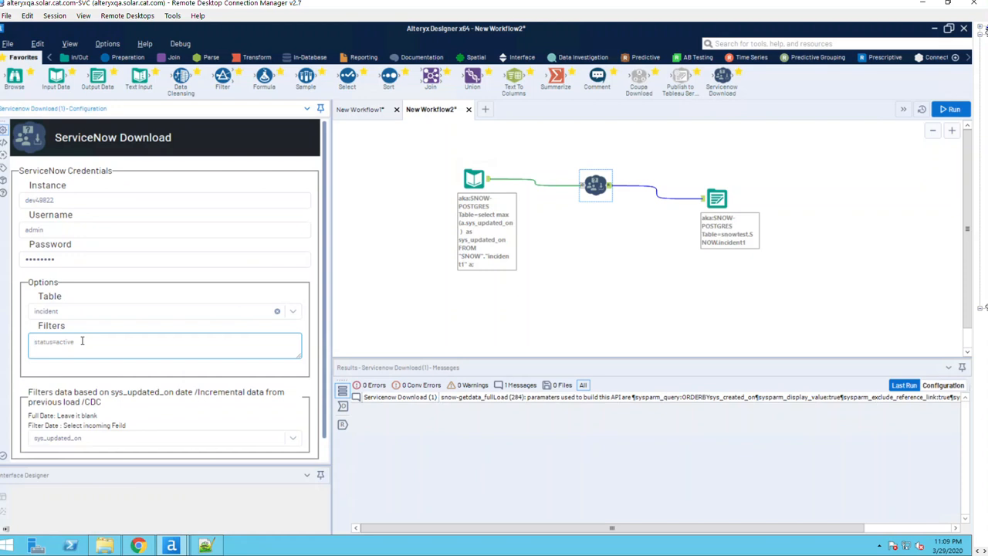
left_click(717, 198)
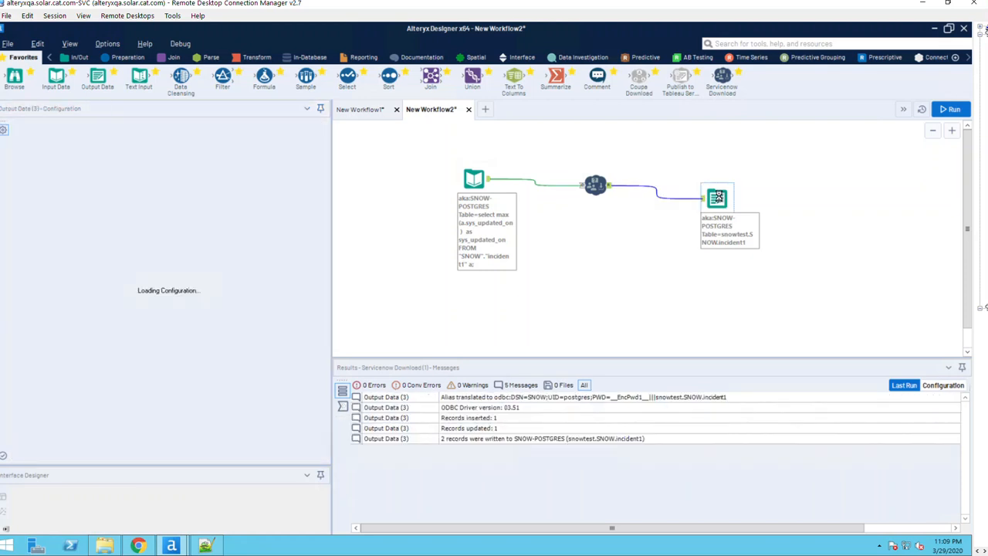
key("Delete")
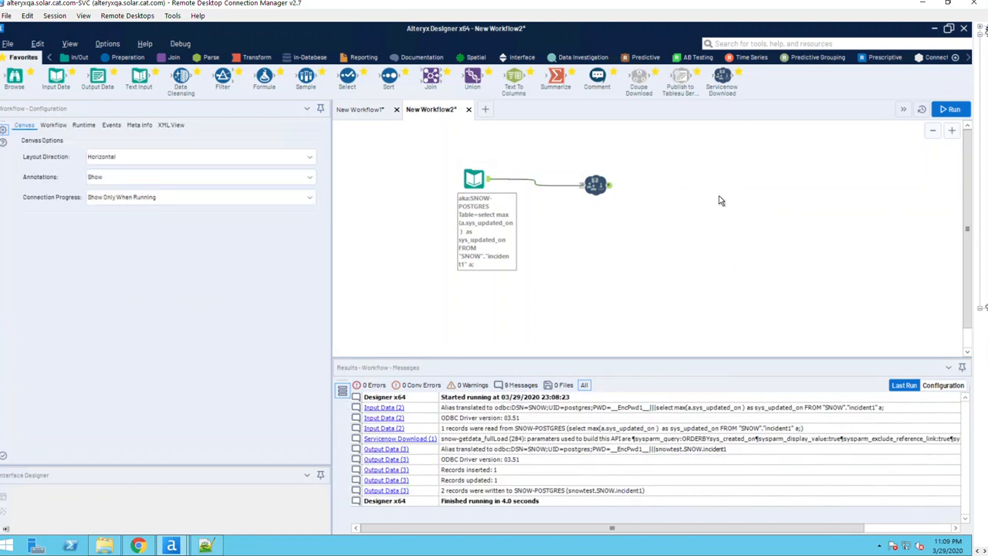
left_click(595, 187)
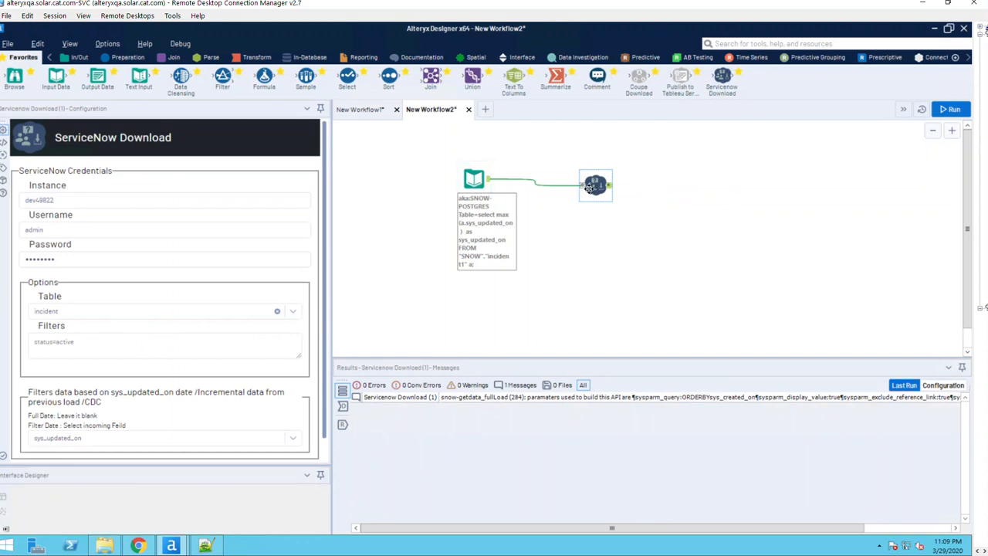
left_click(367, 110)
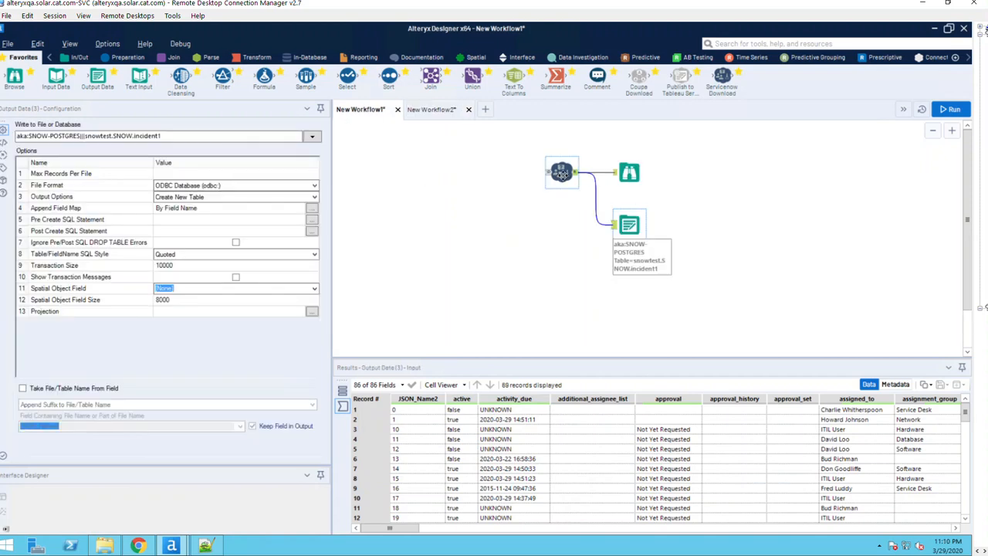
Delete the Postgres Output Data tool from New Workflow1.
left_click(561, 175)
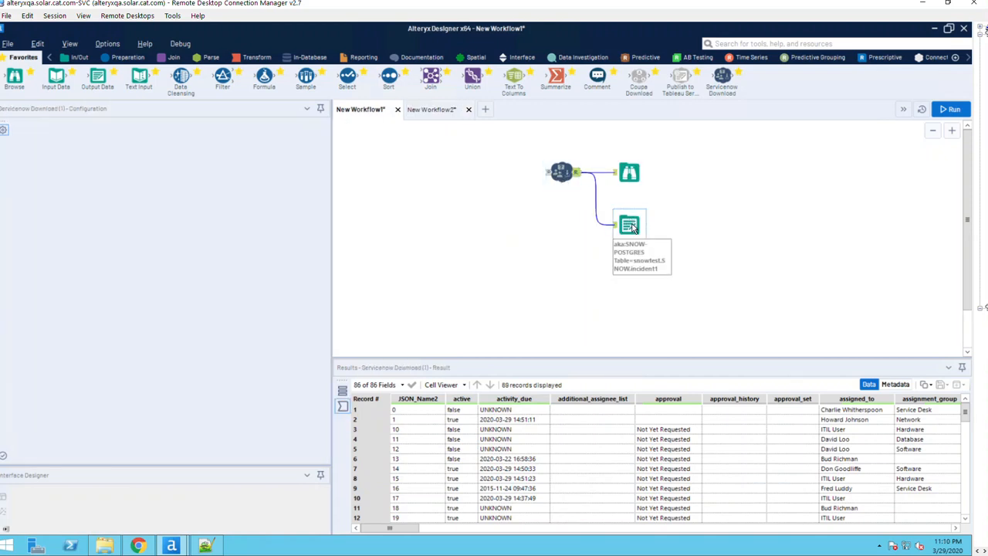
left_click(631, 227)
key("Delete")
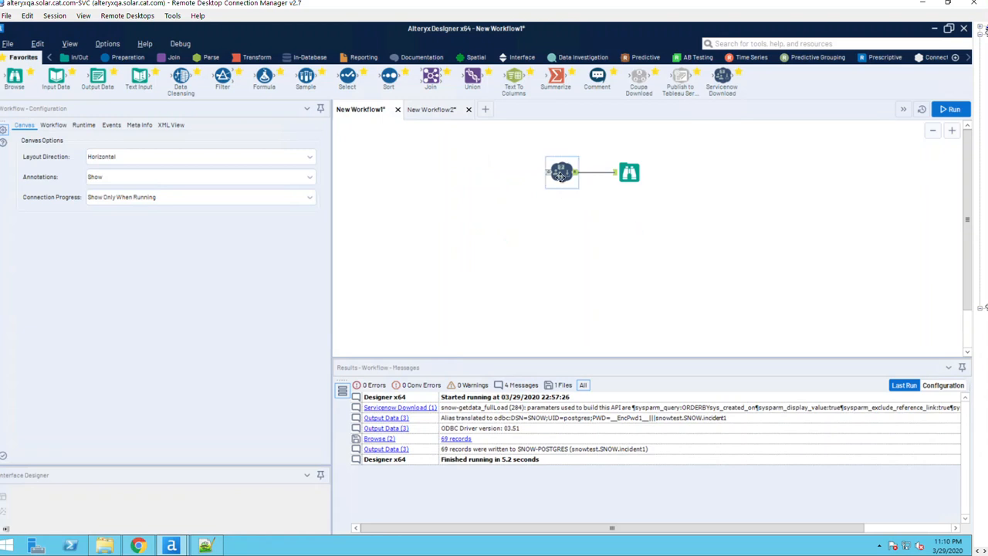
Filter ServiceNow Download on state=6 and run, getting 4 incidents all Resolved.
left_click(561, 174)
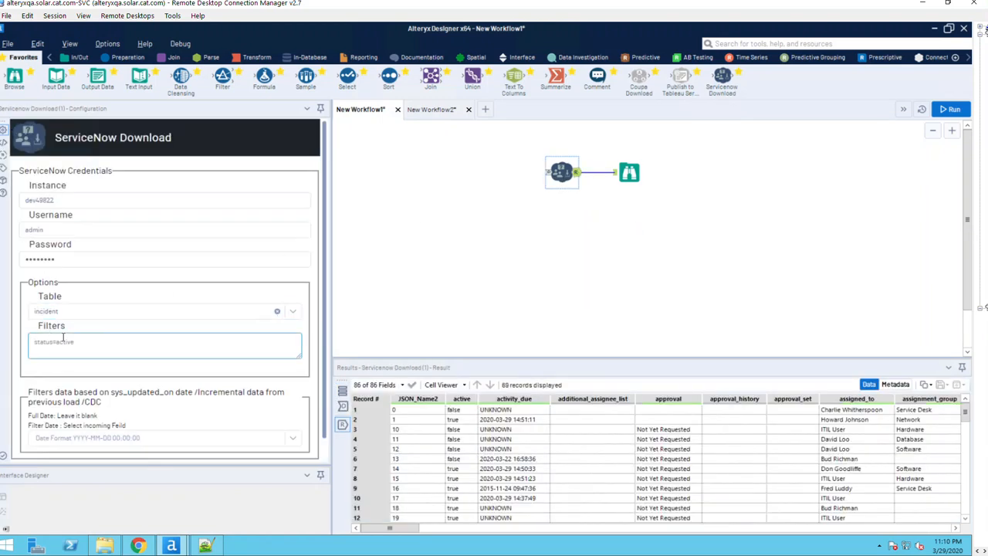
left_click(62, 338)
type("state=")
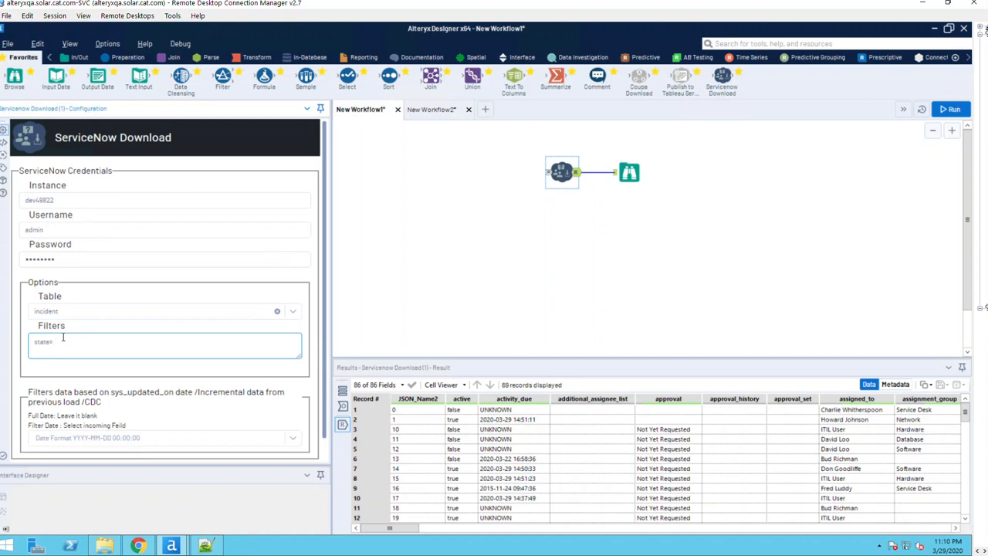
left_click_drag(37, 335, 34, 335)
left_click(952, 108)
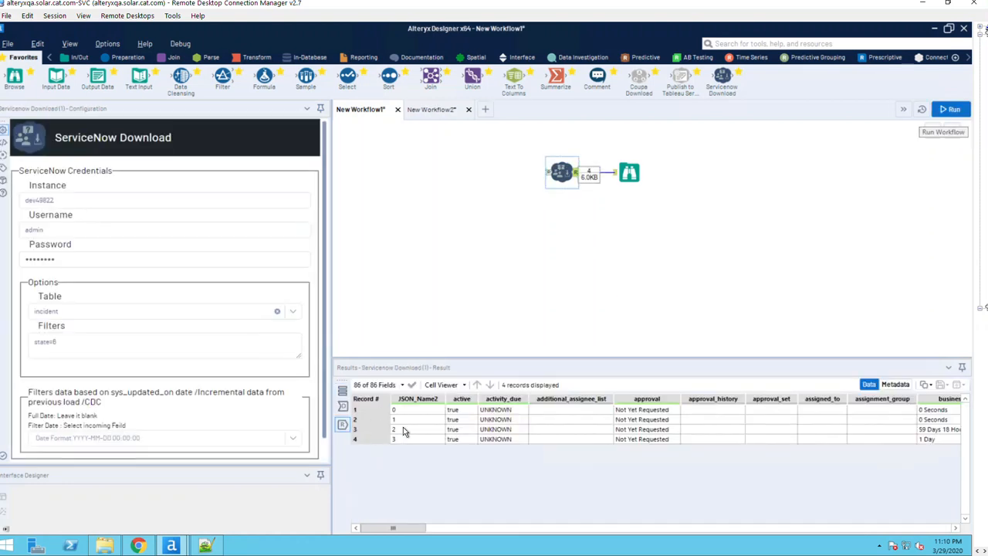
left_click_drag(400, 412, 405, 443)
left_click_drag(397, 530, 642, 553)
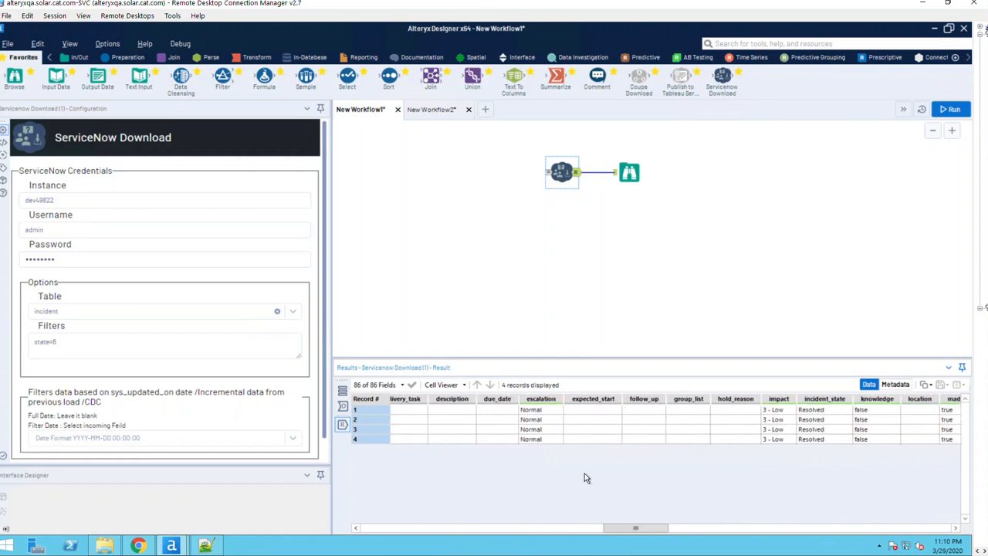
left_click_drag(820, 441, 818, 410)
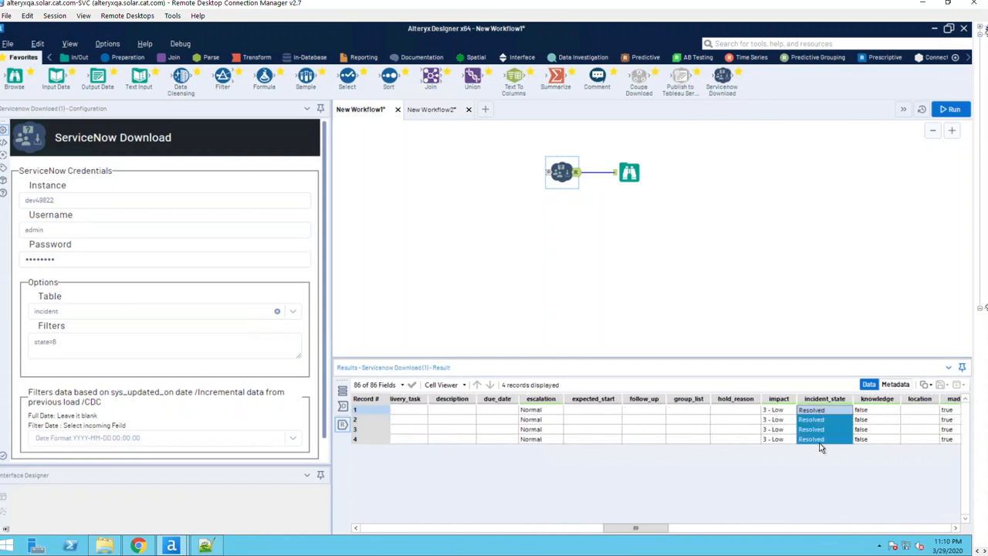